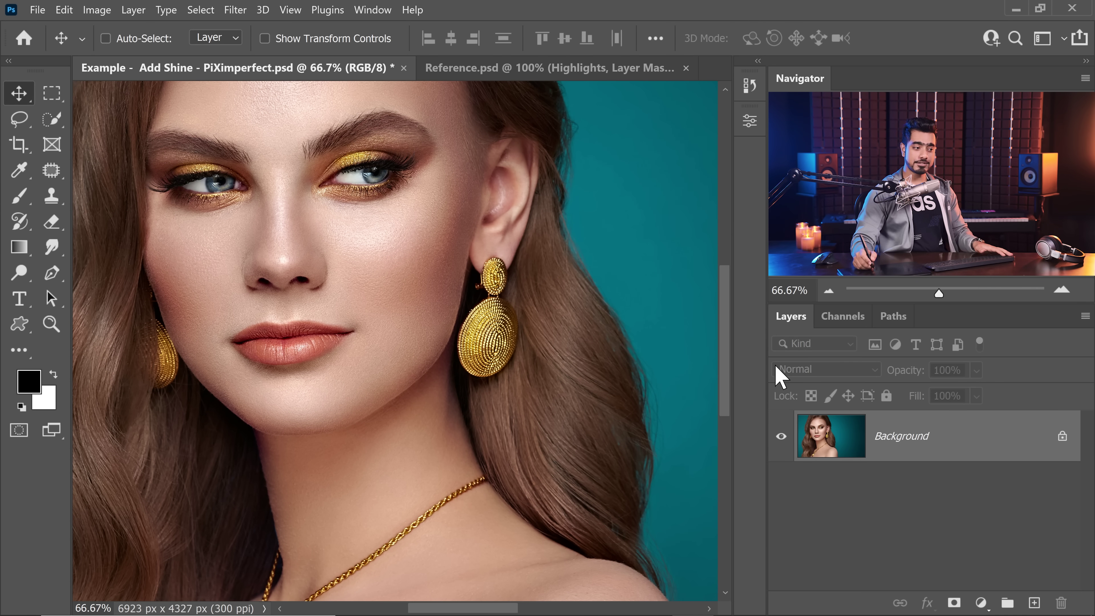
# Add a new empty layer named Highlights, zoomed in on the right earring
pyautogui.click(1034, 603)
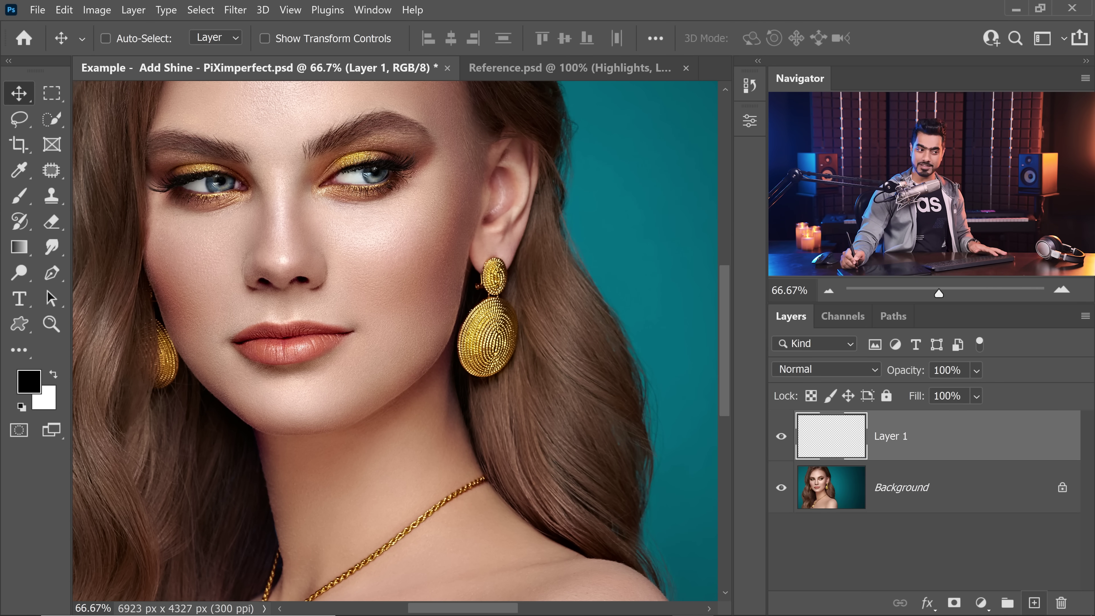
pyautogui.hotkey('ctrl', 'space')
pyautogui.moveTo(485, 322); pyautogui.dragTo(517, 321)
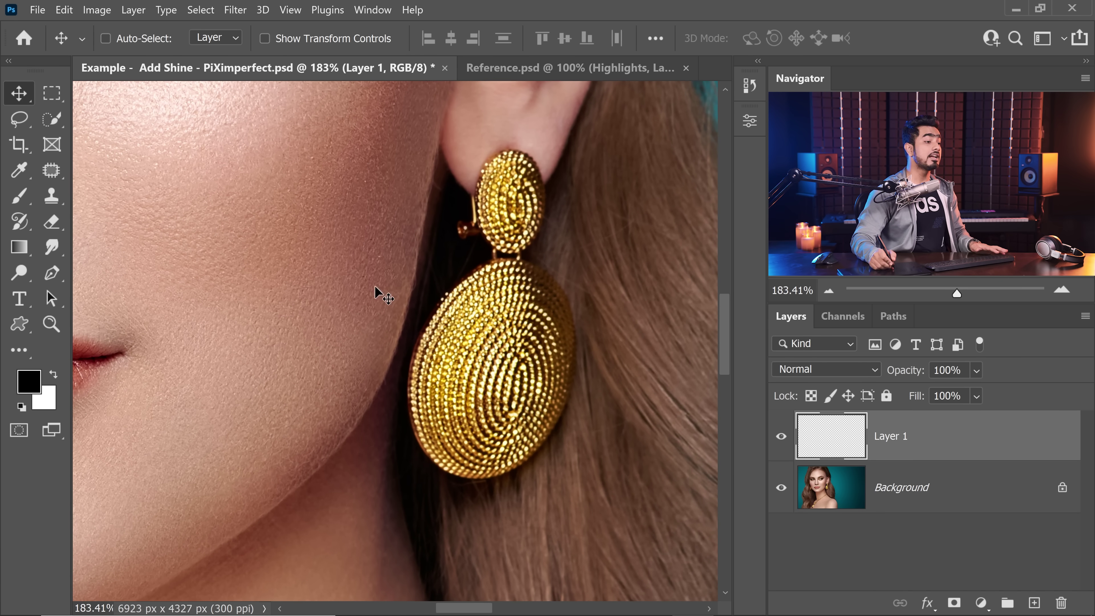
pyautogui.write('Highlights')
pyautogui.press('Return')
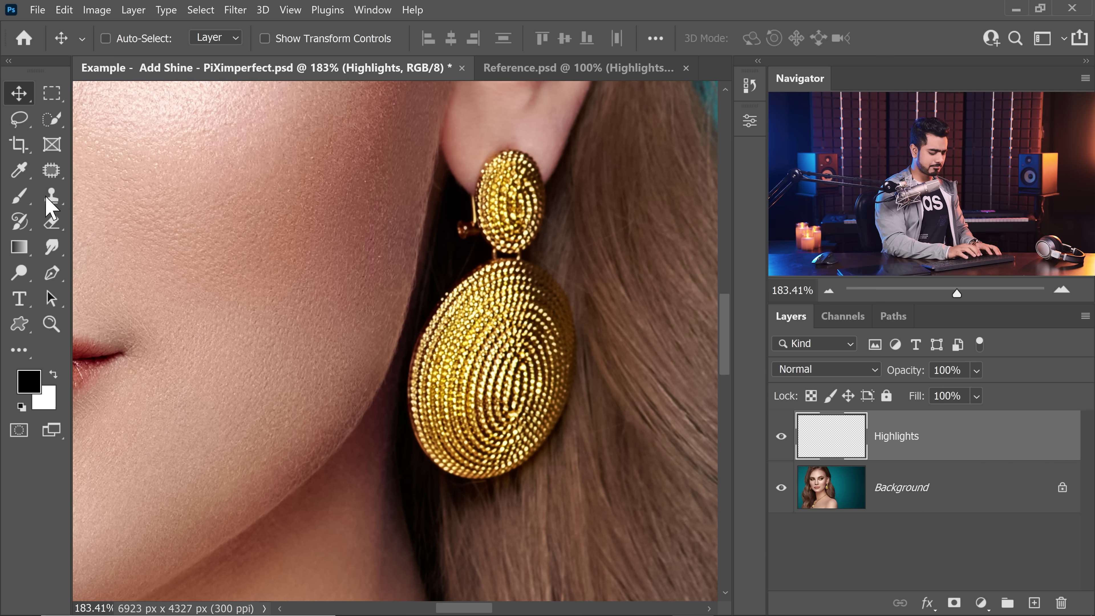
# Sample gold from the earring and adjust the foreground colour to pale gold efca8b
pyautogui.press('b')
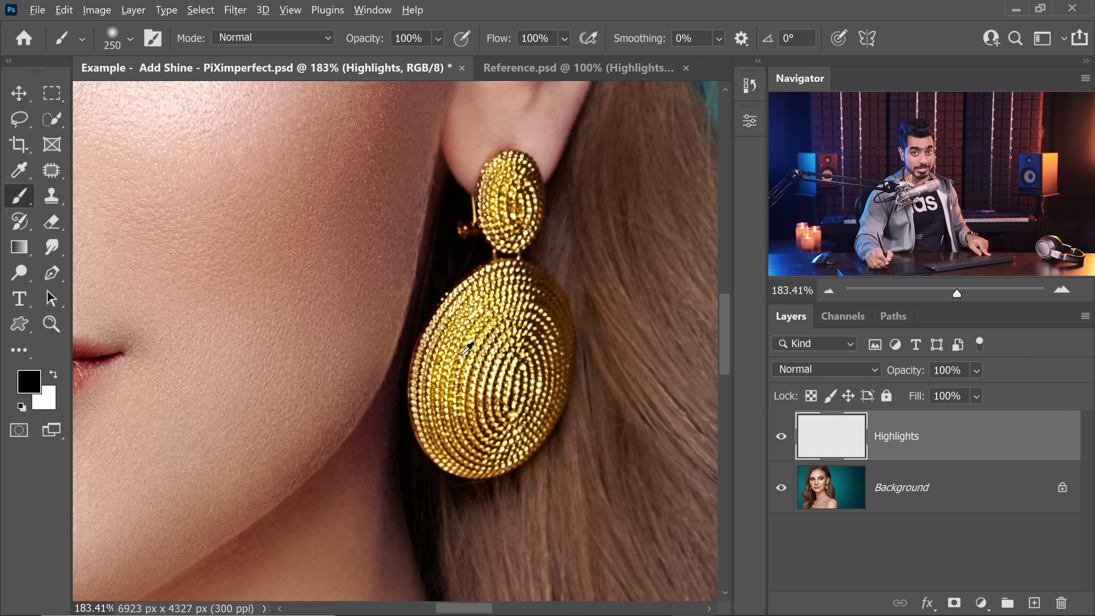
pyautogui.keyDown('alt'); pyautogui.click(460, 332); pyautogui.keyUp('alt')
pyautogui.keyDown('alt'); pyautogui.click(463, 333); pyautogui.keyUp('alt')
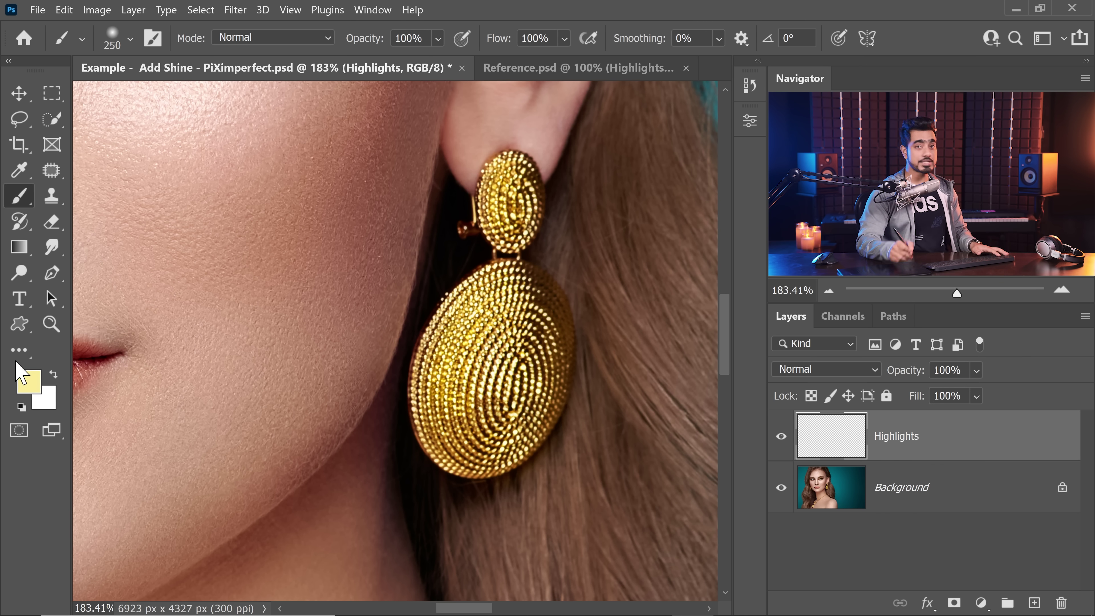
pyautogui.click(31, 386)
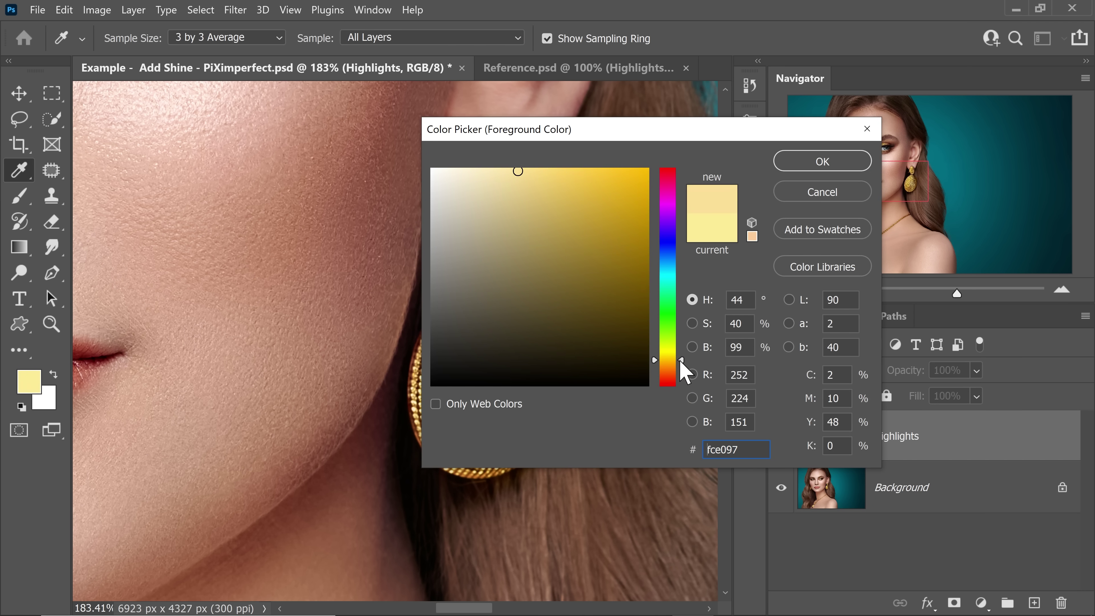
pyautogui.moveTo(535, 190); pyautogui.dragTo(505, 169)
# Paint soft pale-gold glow spots beside, below and above the right earring
pyautogui.click(817, 162)
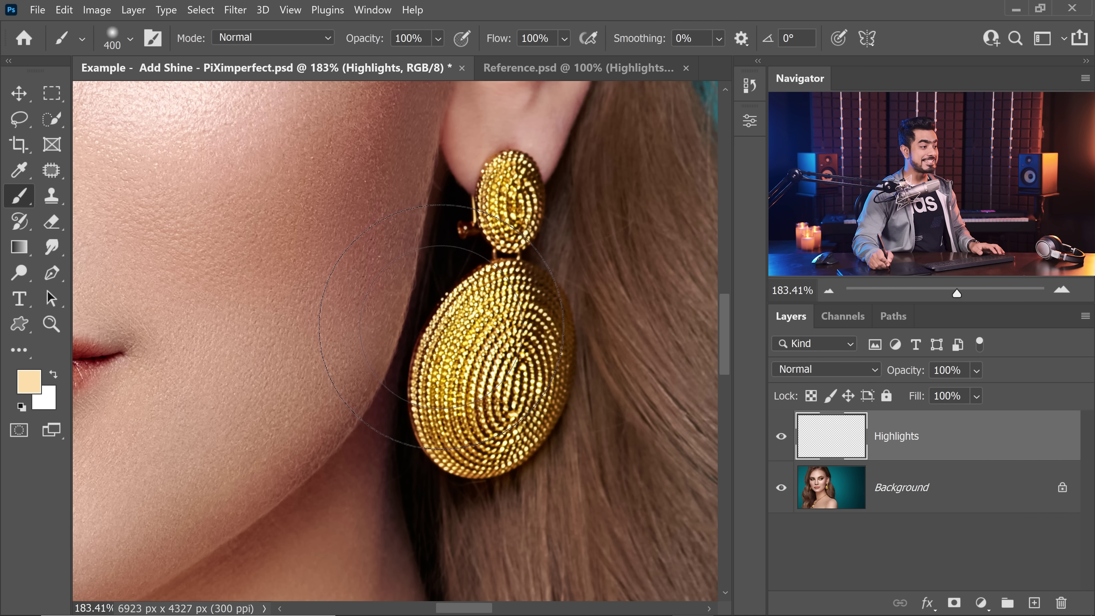
pyautogui.click(441, 326)
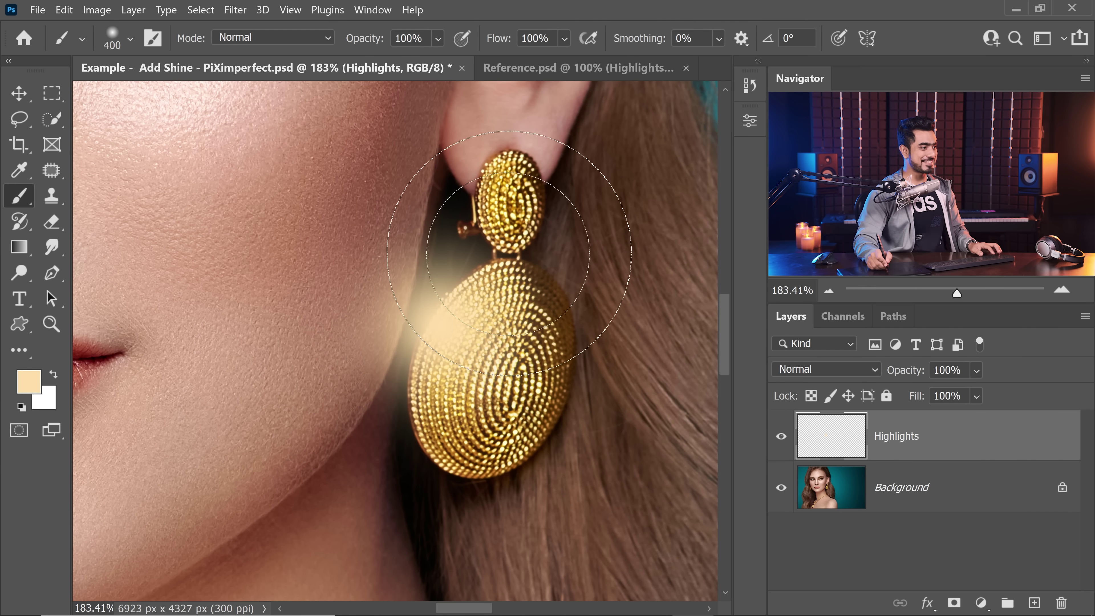
pyautogui.press('[')
pyautogui.press('[')
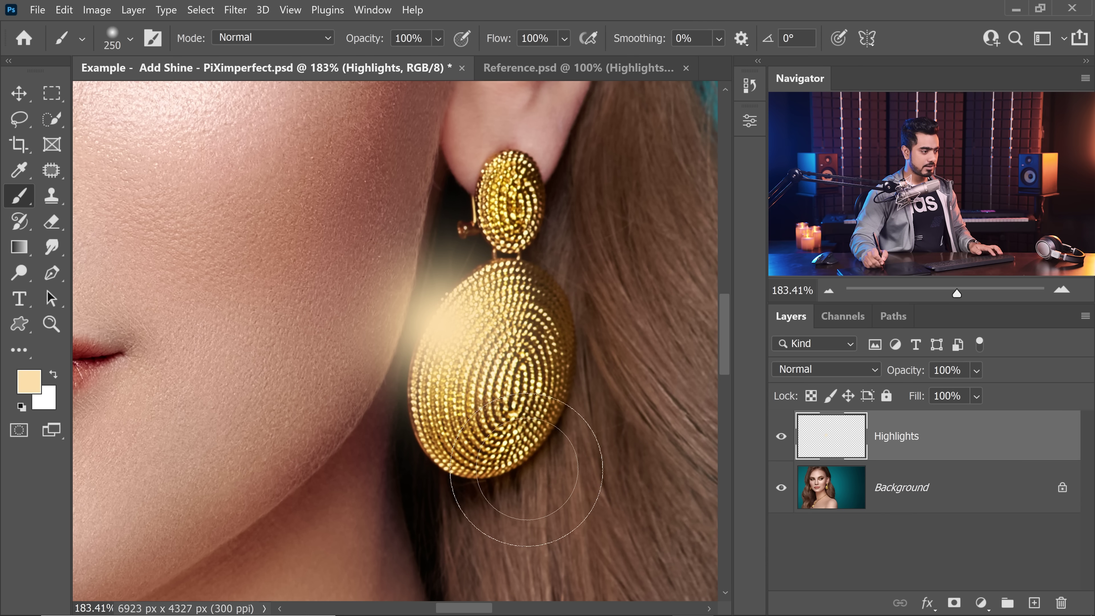
pyautogui.press('[')
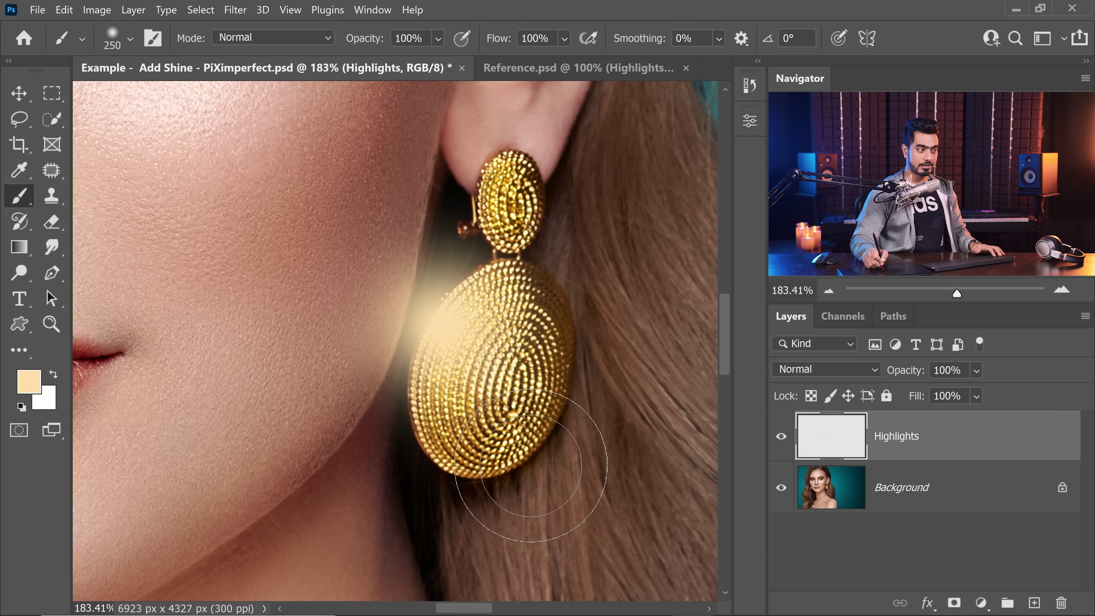
pyautogui.click(532, 466)
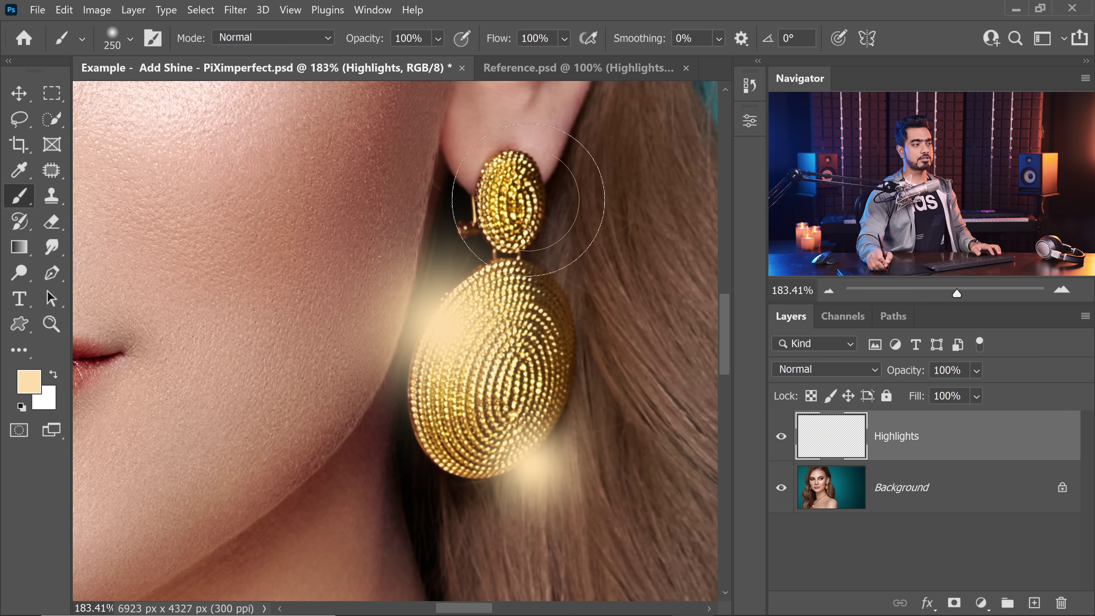
pyautogui.keyDown('ctrl'); pyautogui.click(505, 177); pyautogui.keyUp('ctrl')
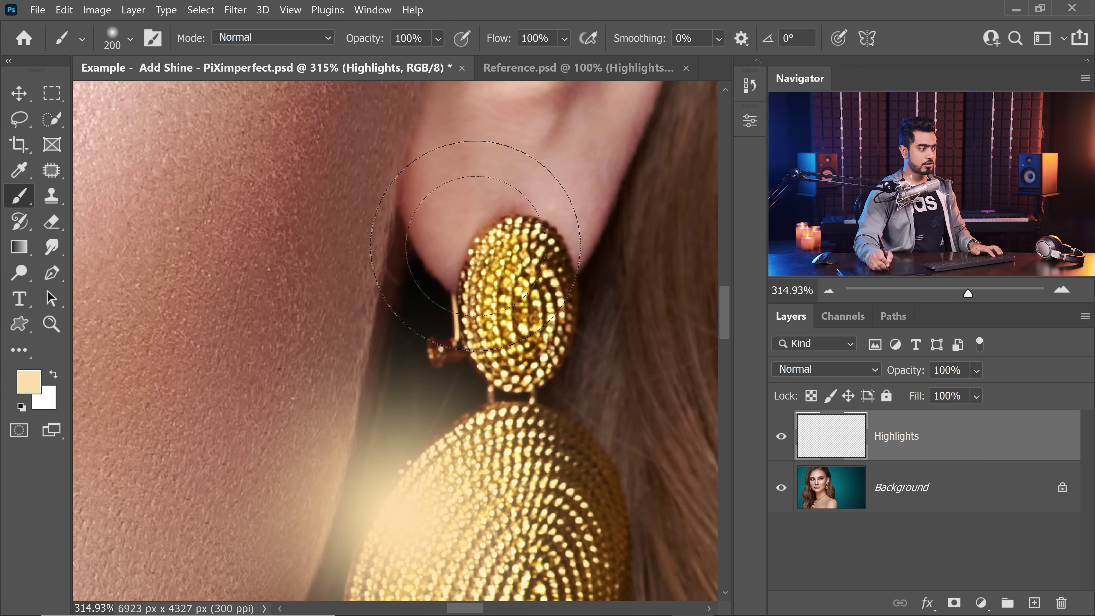
pyautogui.click(463, 257)
pyautogui.press('[')
pyautogui.press('[')
pyautogui.press('[')
pyautogui.click(578, 371)
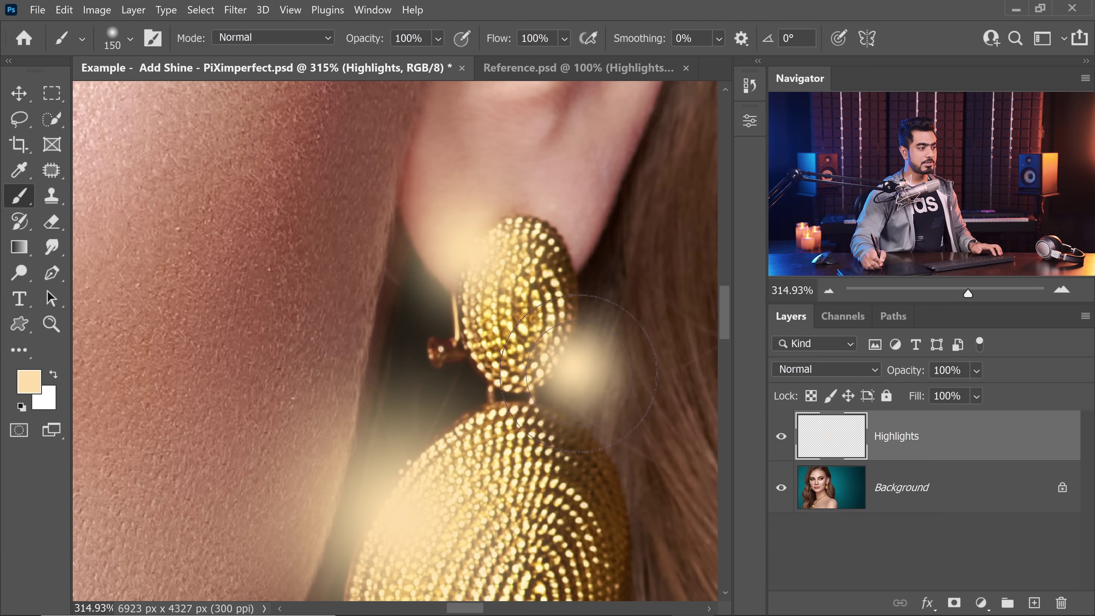
# Paint a larger glow spot below the left earring with an enlarged brush
pyautogui.moveTo(582, 385); pyautogui.dragTo(395, 393)
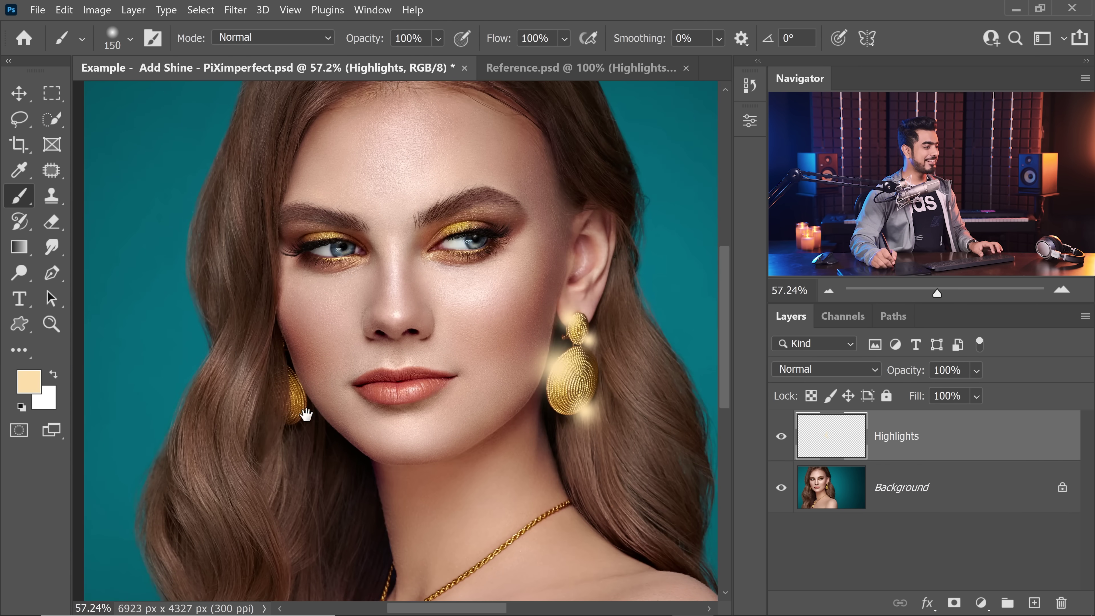
pyautogui.moveTo(306, 414)
pyautogui.mouseDown()
pyautogui.moveTo(339, 396)
pyautogui.moveTo(345, 421)
pyautogui.moveTo(332, 403)
pyautogui.mouseUp()
pyautogui.press(']')
pyautogui.press(']')
pyautogui.press(']')
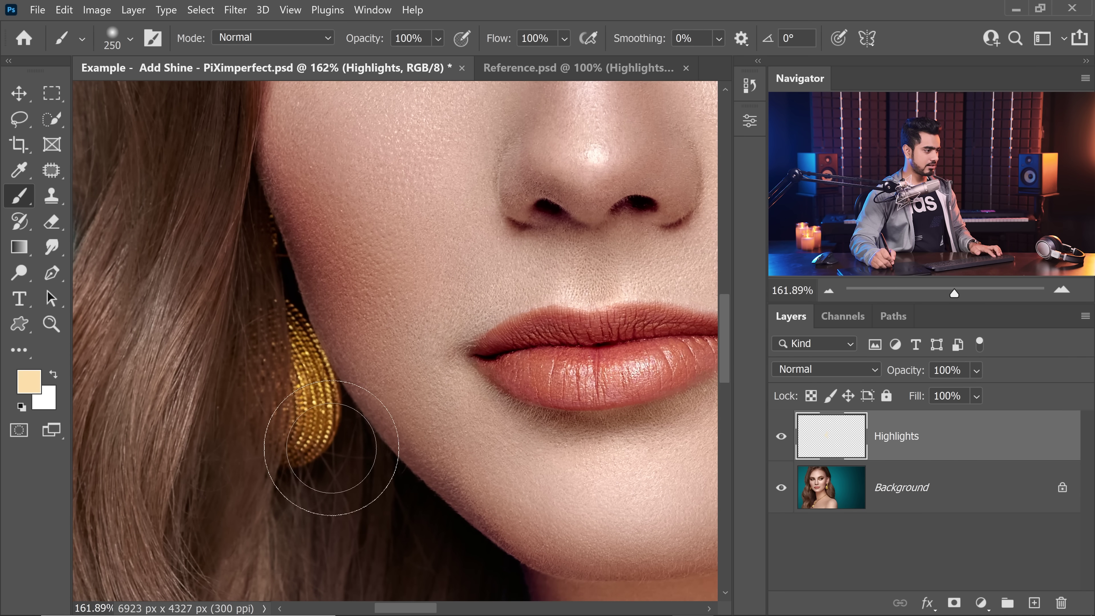
pyautogui.press(']')
pyautogui.click(335, 440)
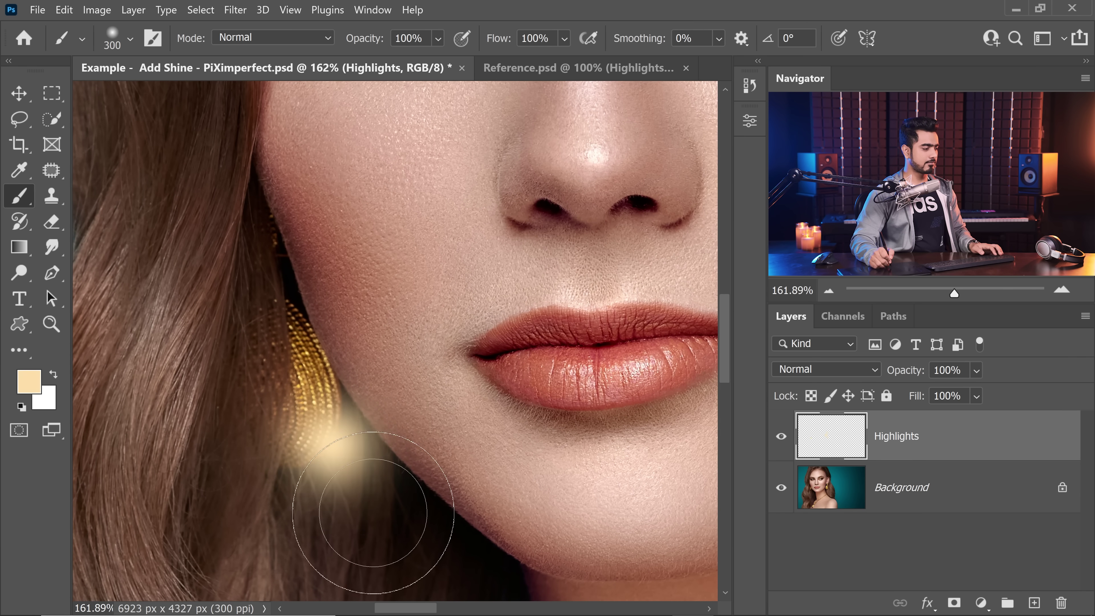
pyautogui.hotkey('ctrl', '0')
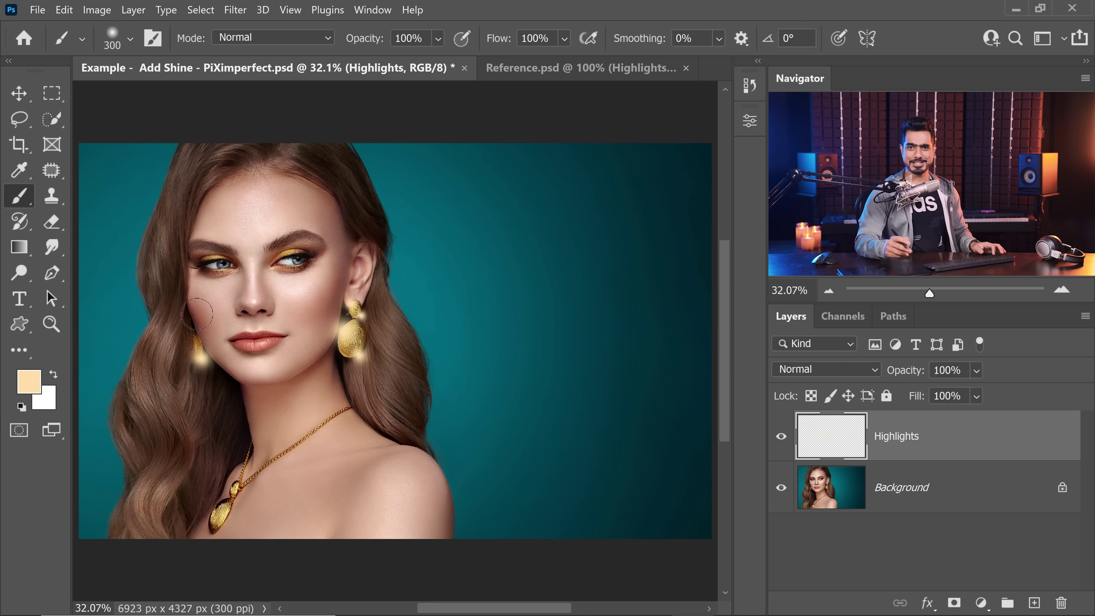
pyautogui.moveTo(215, 313)
pyautogui.mouseDown()
pyautogui.moveTo(252, 318)
pyautogui.moveTo(245, 303)
pyautogui.moveTo(333, 321)
pyautogui.moveTo(329, 330)
pyautogui.mouseUp()
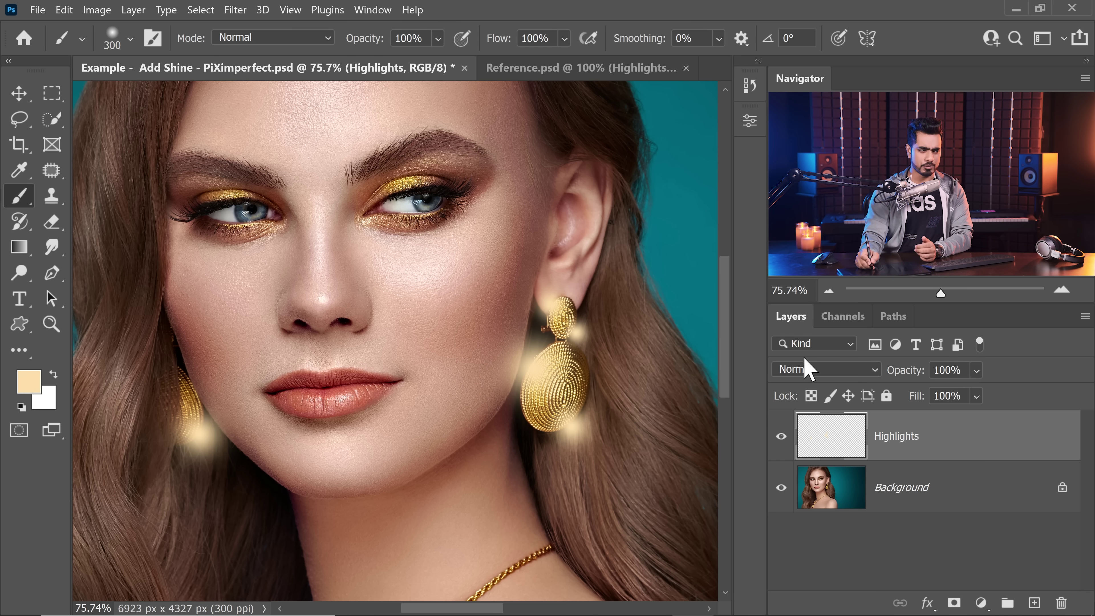
# Set the Highlights layer's blend mode to Color Dodge
pyautogui.click(818, 369)
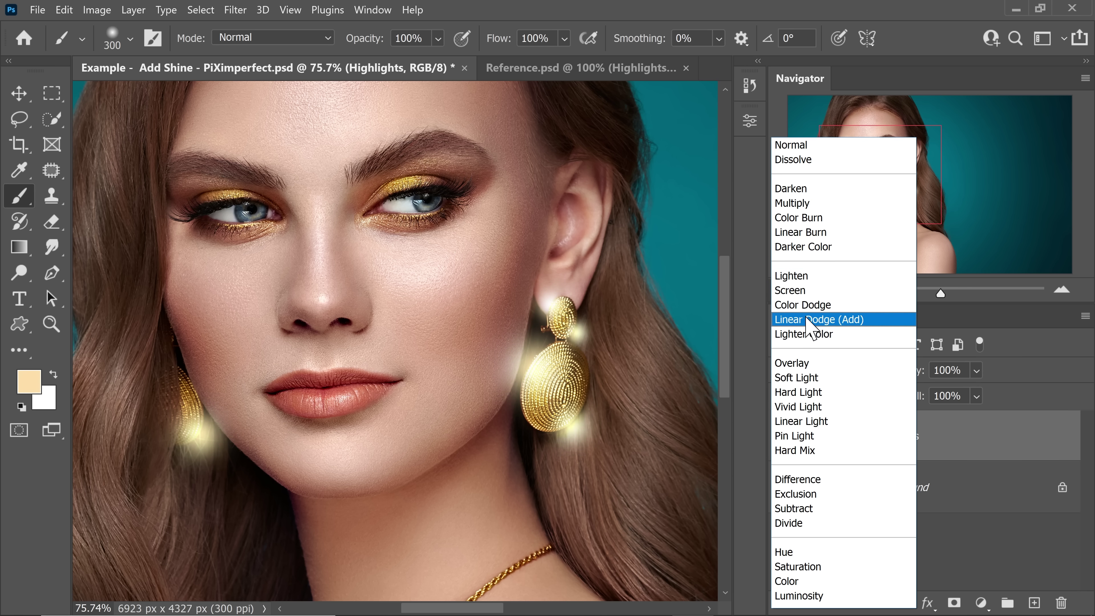
pyautogui.click(818, 308)
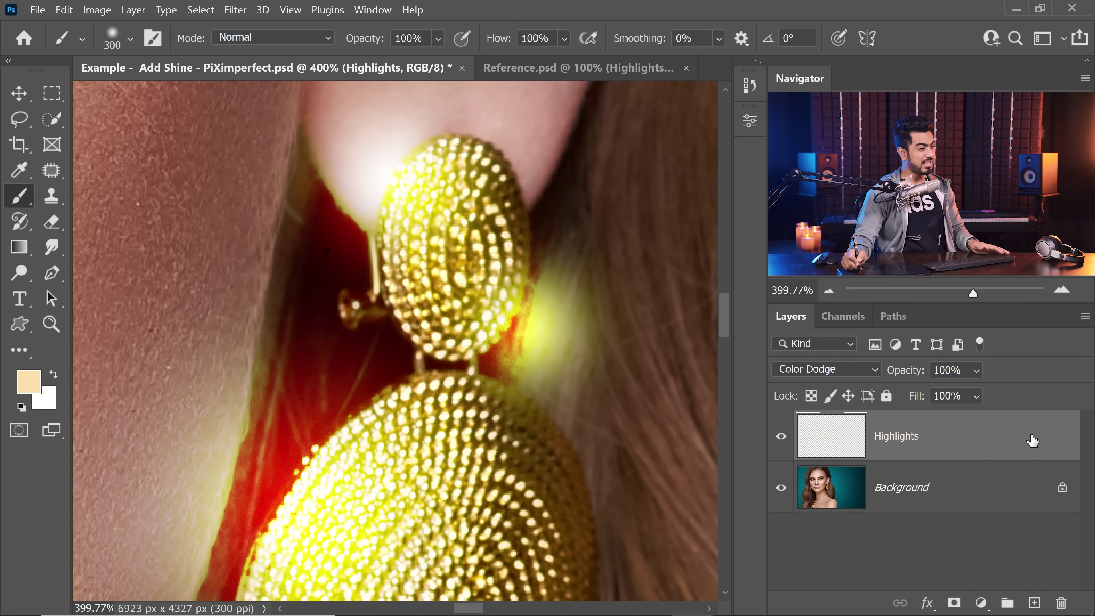
# Uncheck Transparency Shapes Layer in the Highlights Blending Options after comparing both states
pyautogui.doubleClick(1001, 458)
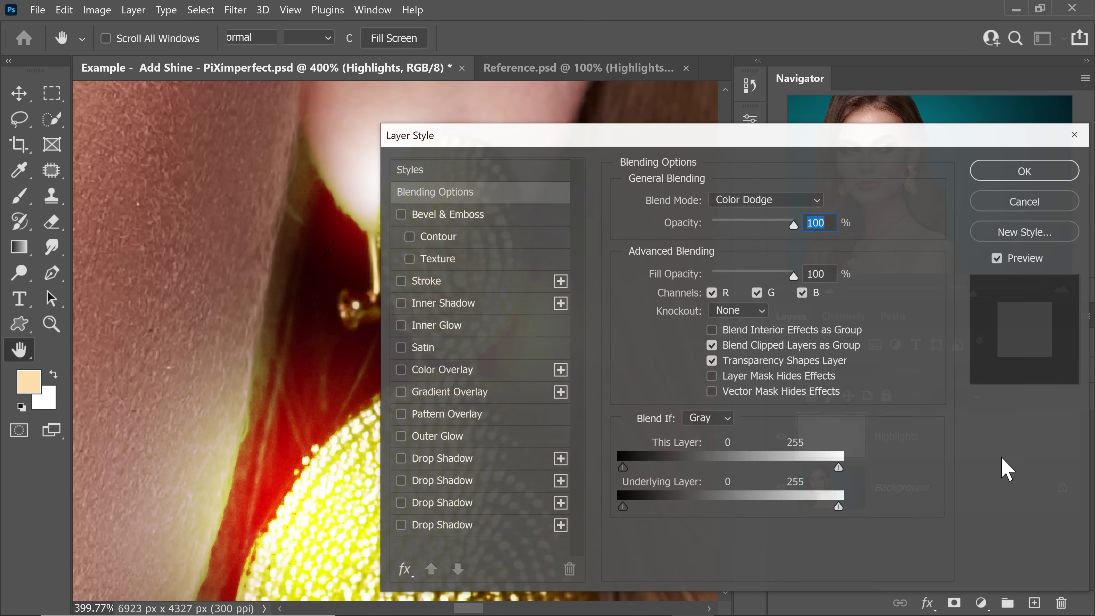
pyautogui.moveTo(612, 142); pyautogui.dragTo(777, 124)
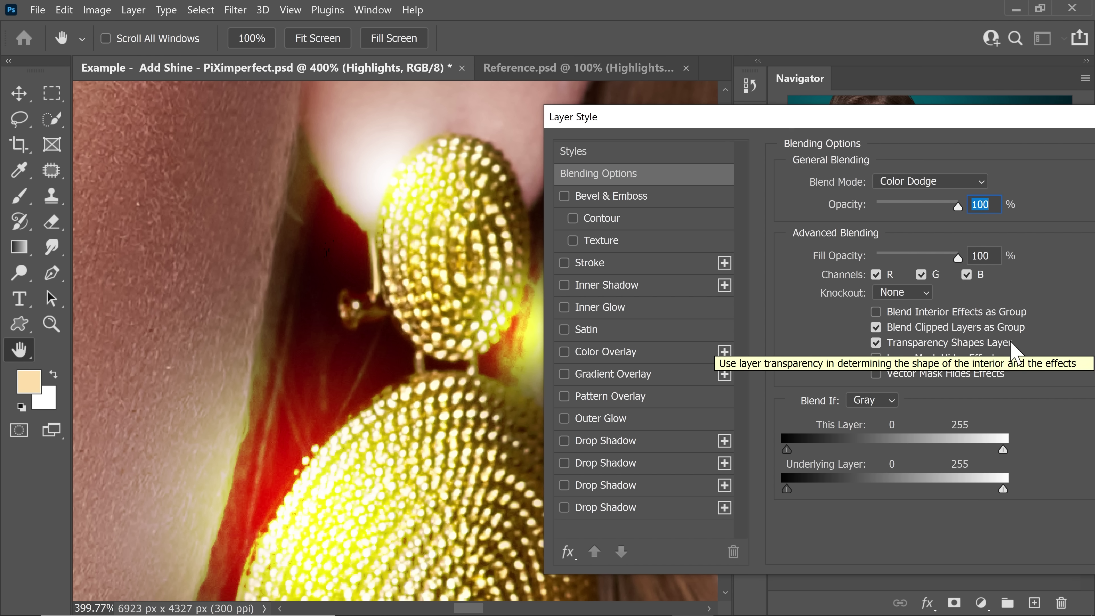
pyautogui.click(877, 344)
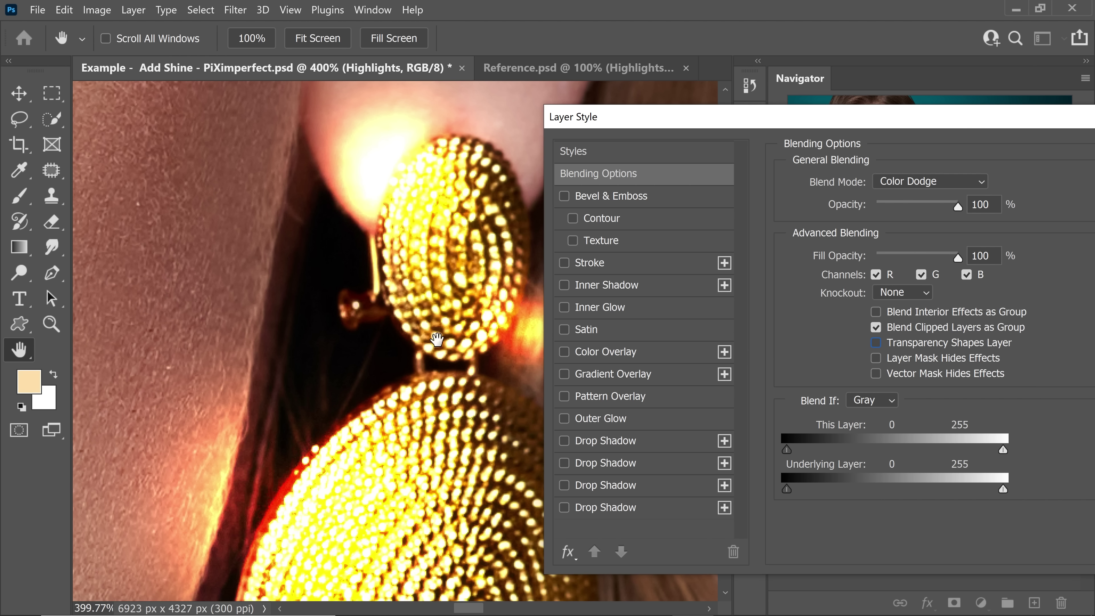
pyautogui.scroll(-10, 437, 339)
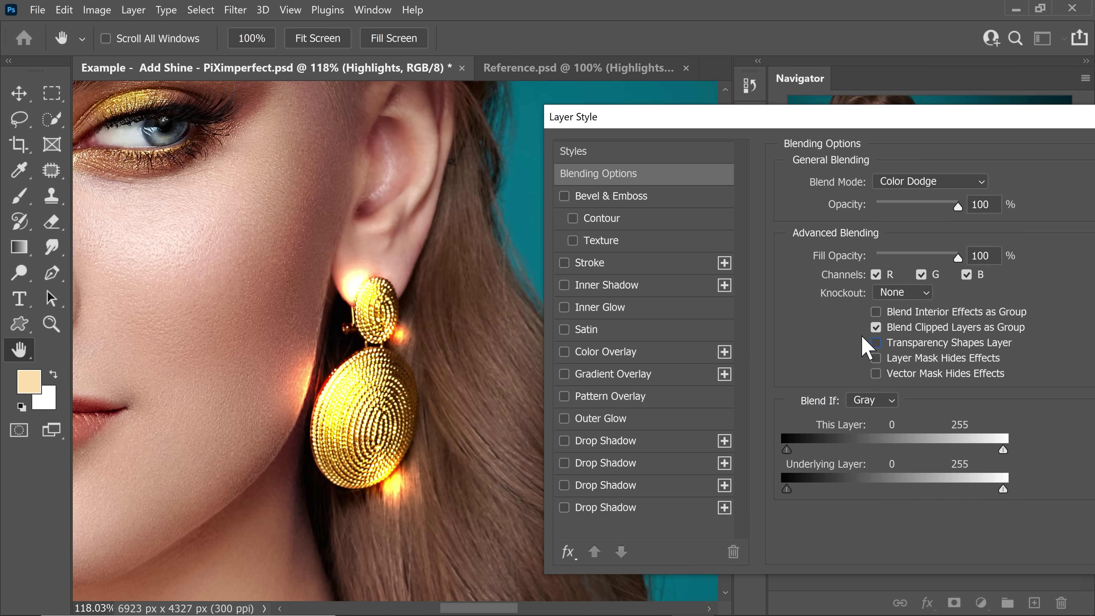
pyautogui.click(876, 344)
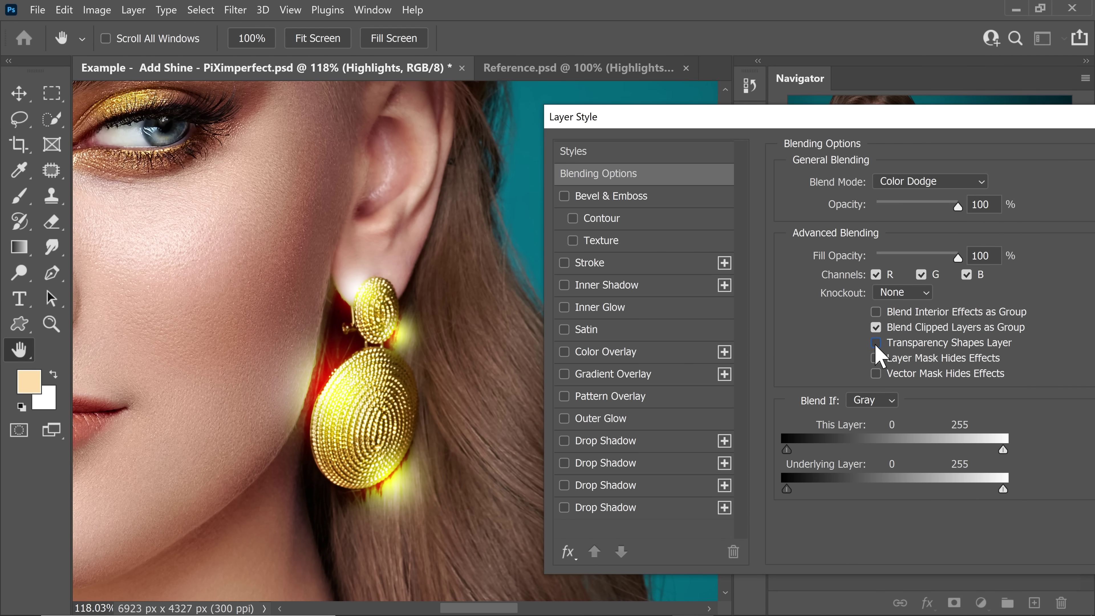
pyautogui.click(876, 343)
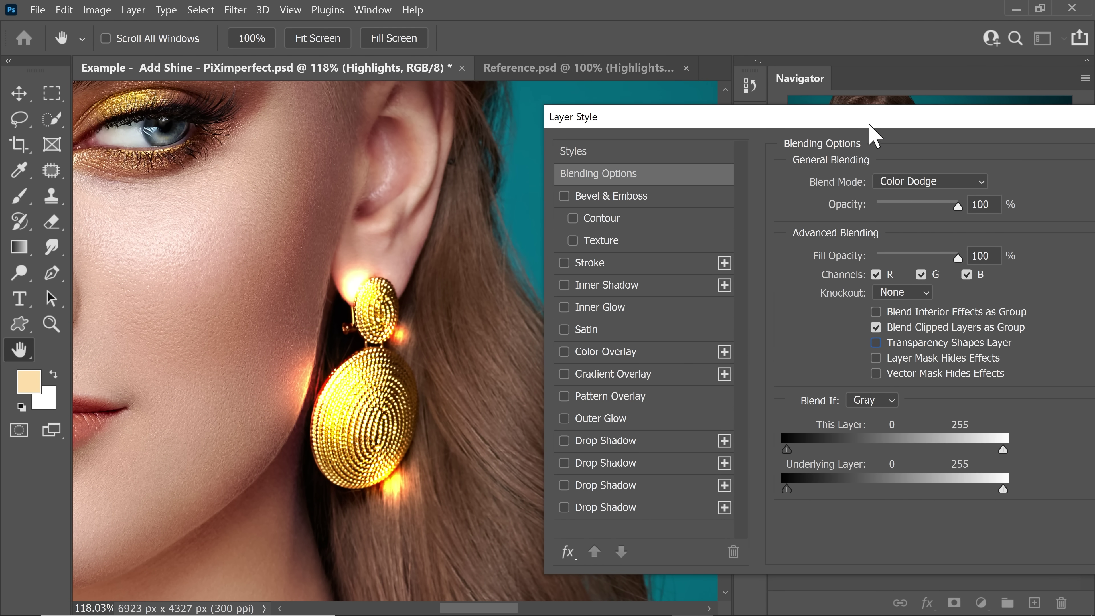
pyautogui.moveTo(869, 126)
pyautogui.mouseDown()
pyautogui.moveTo(543, 140)
pyautogui.moveTo(508, 154)
pyautogui.mouseUp()
pyautogui.click(763, 188)
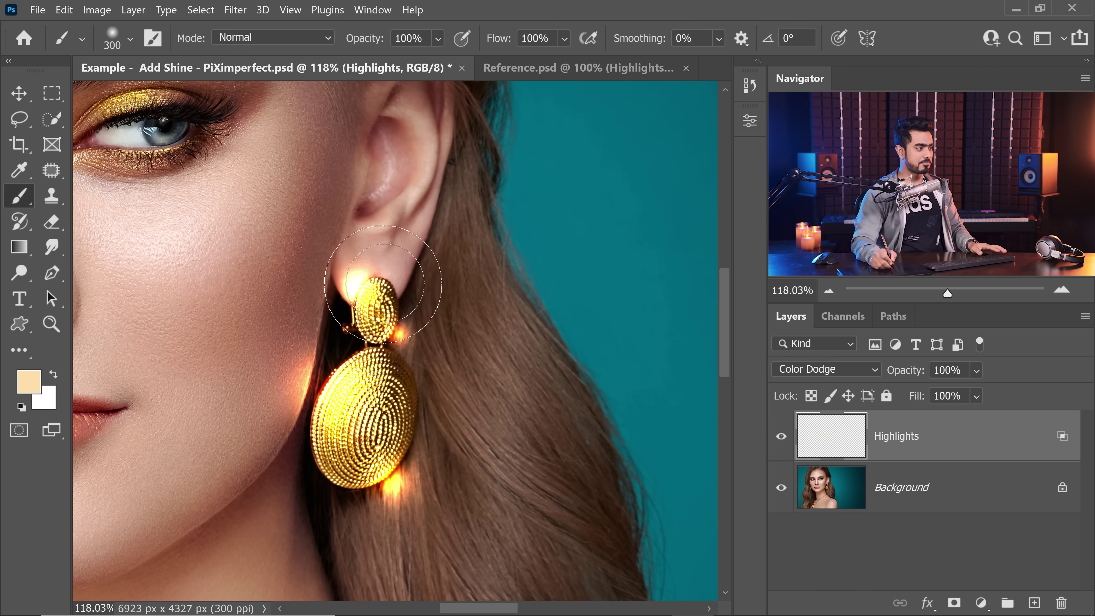
# Try 65% opacity, restore it to 100%, and drop the Highlights Fill to 60%
pyautogui.moveTo(359, 286)
pyautogui.mouseDown()
pyautogui.moveTo(388, 288)
pyautogui.moveTo(399, 303)
pyautogui.mouseUp()
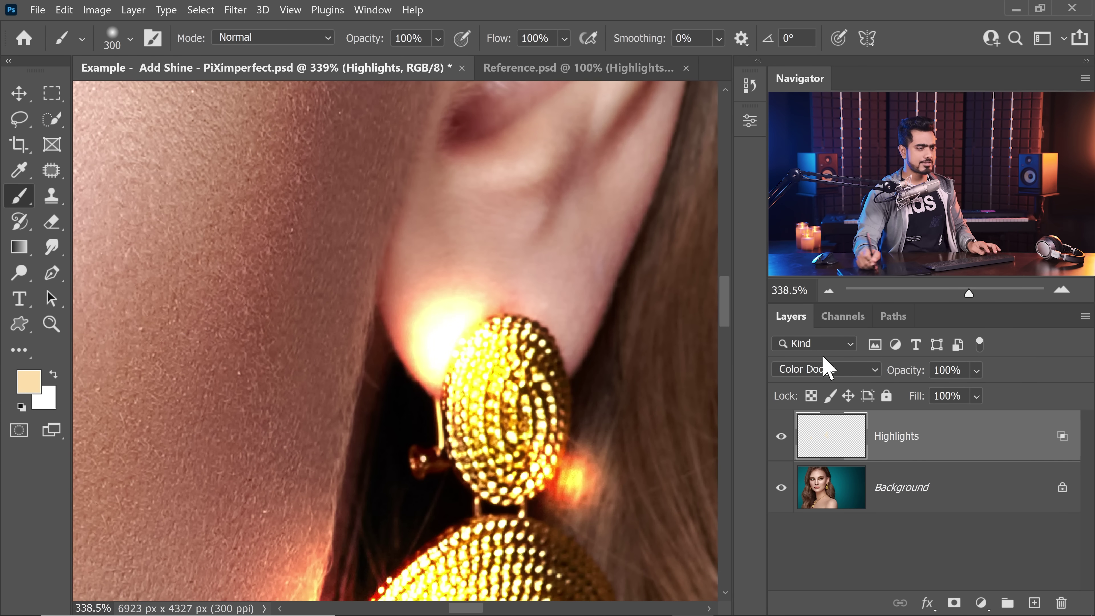
pyautogui.moveTo(896, 375); pyautogui.dragTo(878, 375)
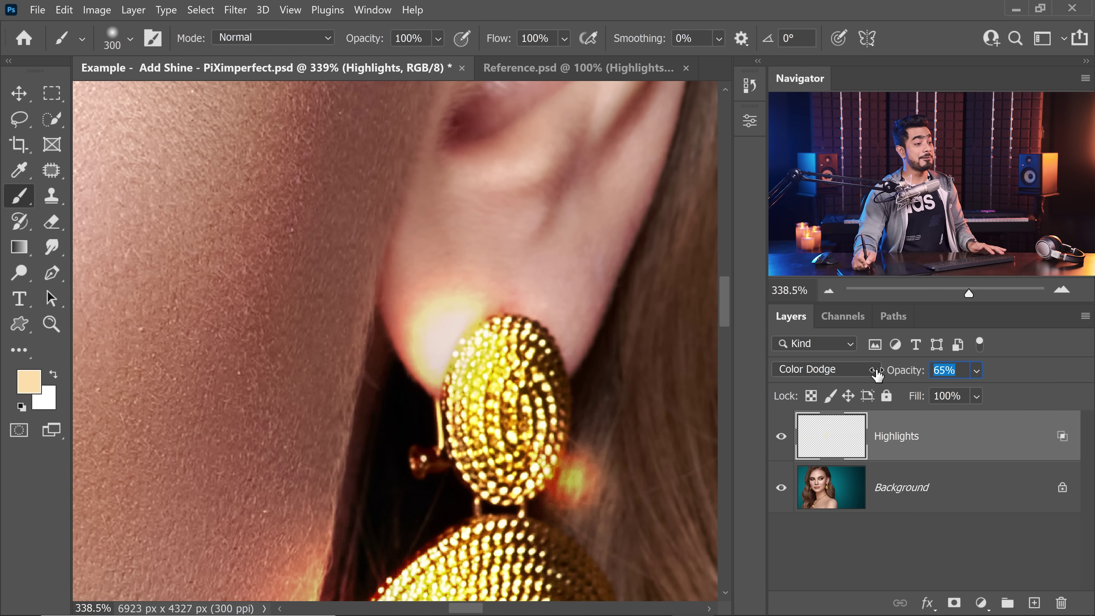
pyautogui.press('Return')
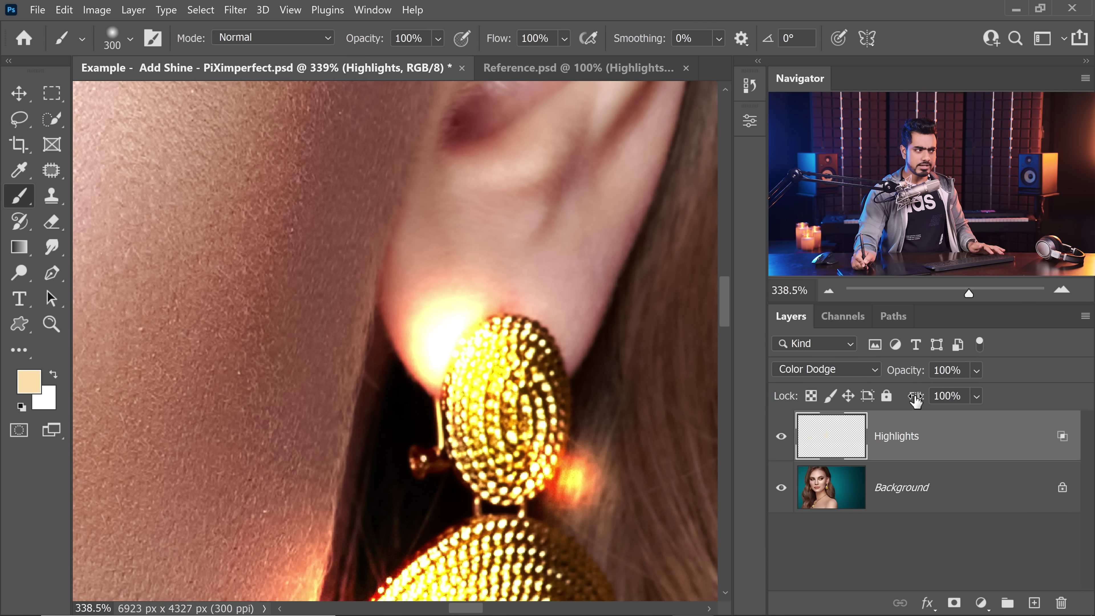
pyautogui.moveTo(916, 401); pyautogui.dragTo(892, 403)
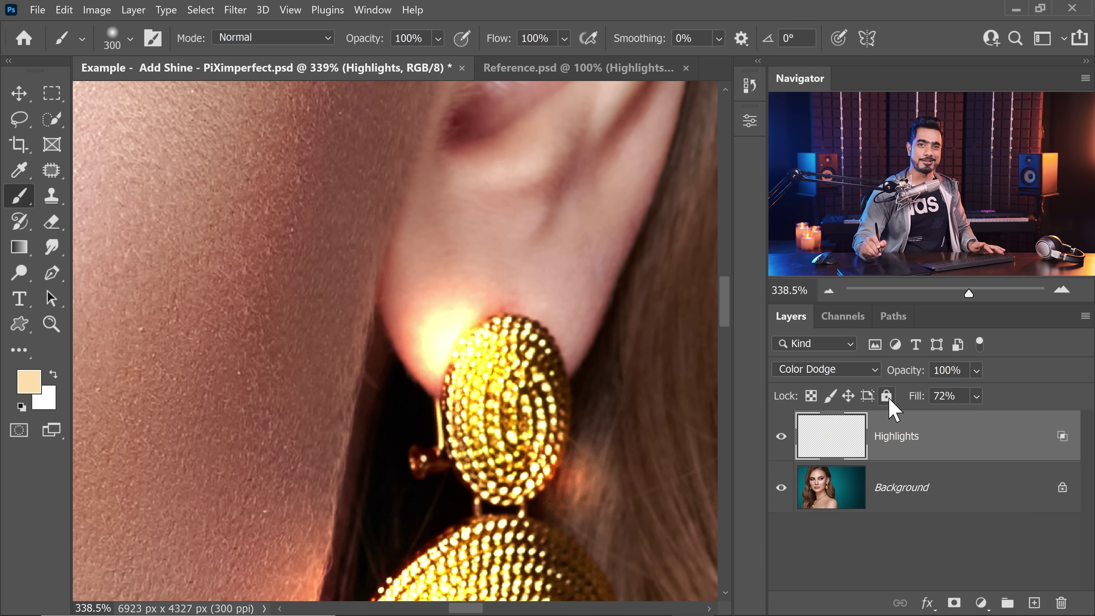
pyautogui.scroll(-8, 355, 379)
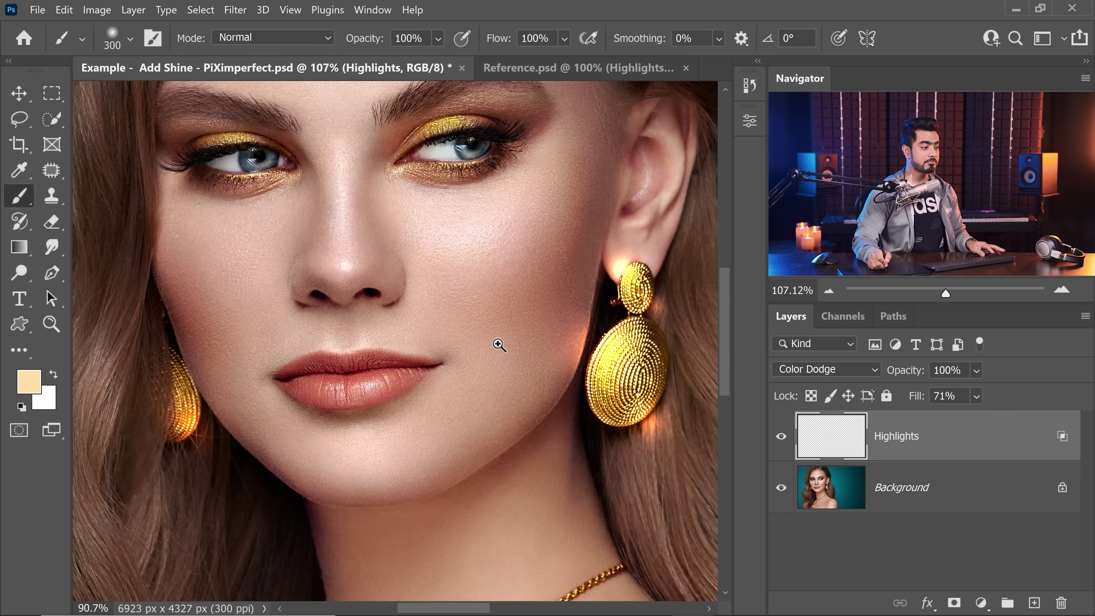
pyautogui.scroll(-1, 499, 345)
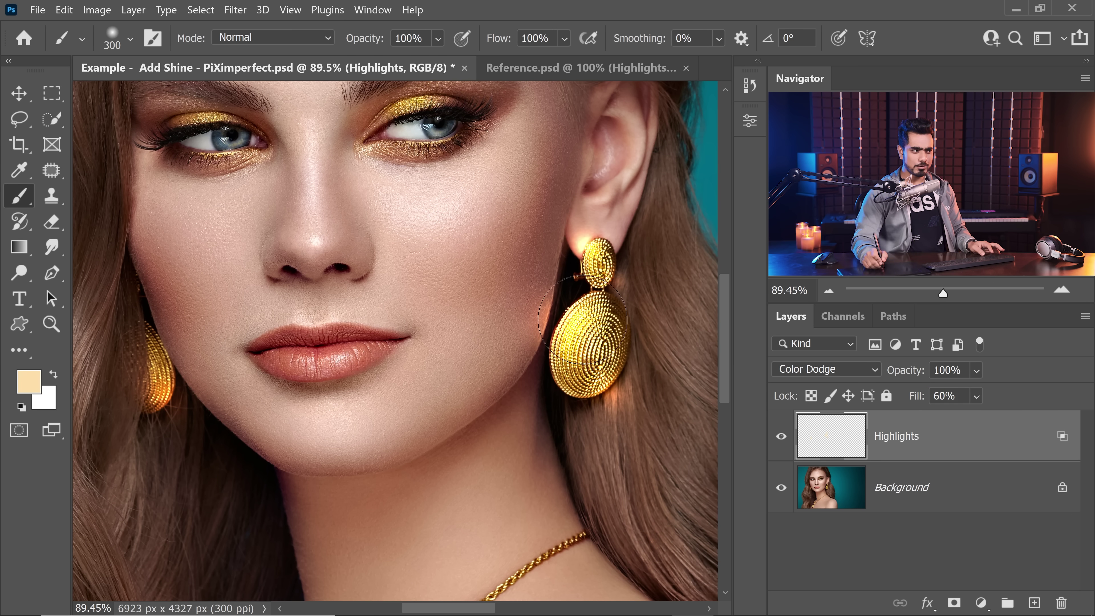
pyautogui.scroll(3, 599, 318)
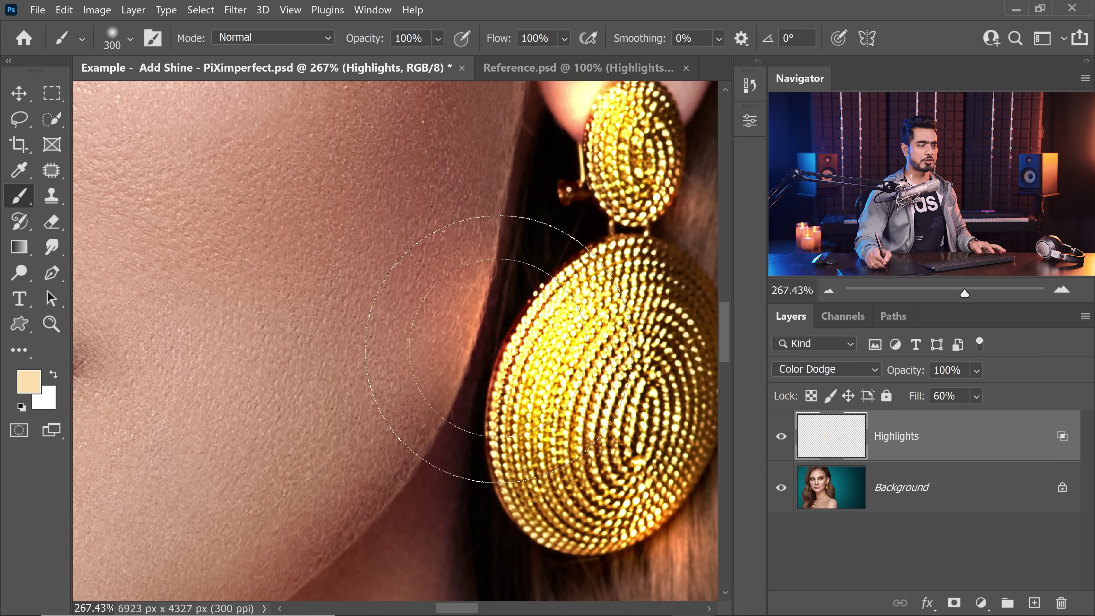
pyautogui.moveTo(600, 305); pyautogui.dragTo(540, 431)
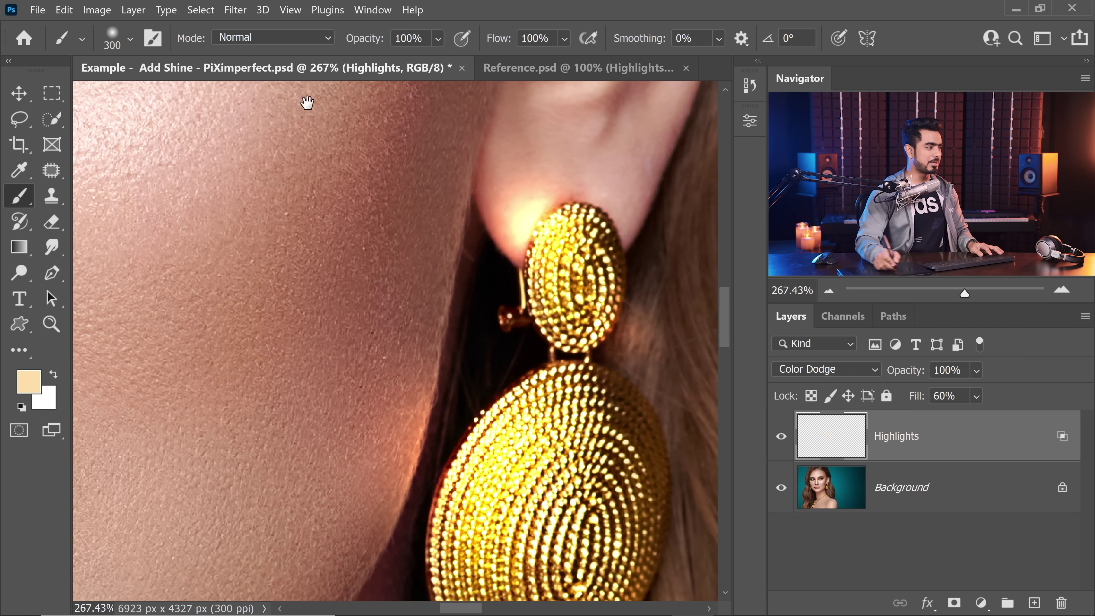
# Add a mask to Highlights and test-hide the earlobe glow, then undo it
pyautogui.click(51, 222)
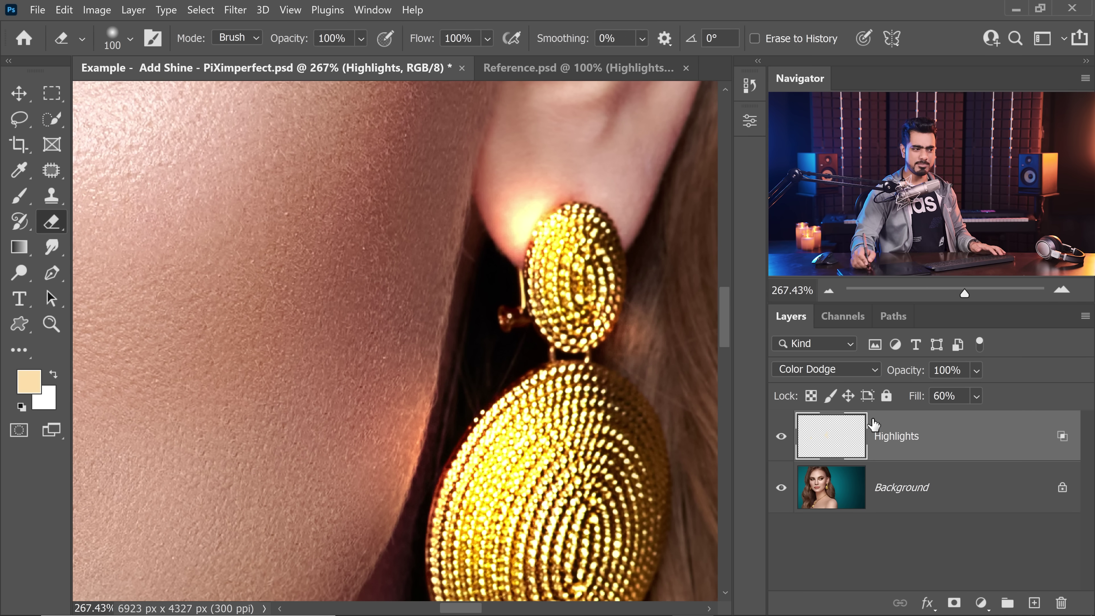
pyautogui.click(955, 603)
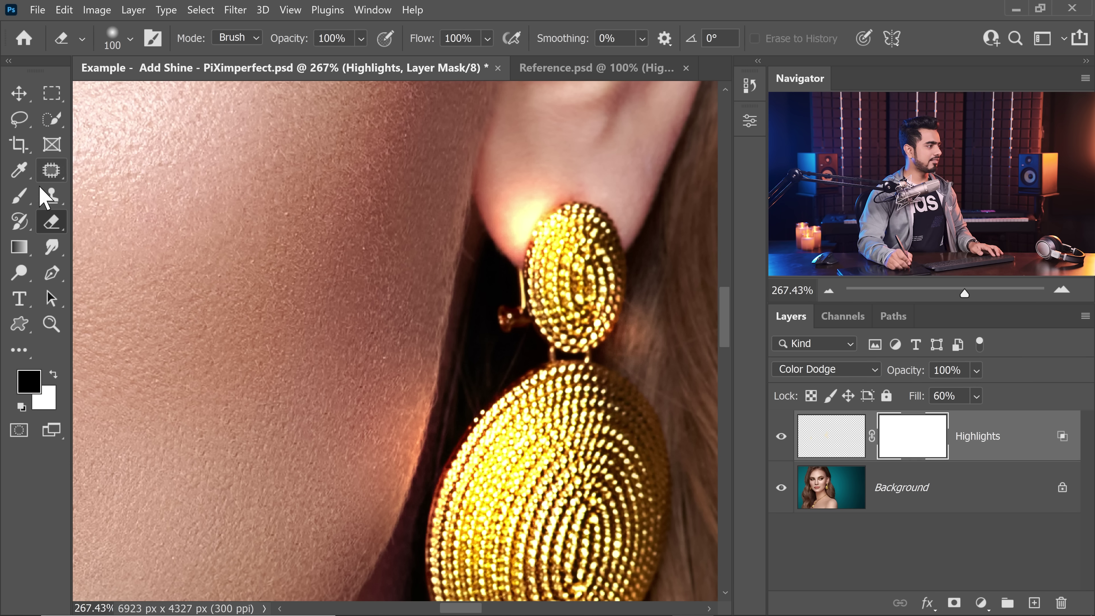
pyautogui.click(20, 196)
pyautogui.moveTo(523, 193); pyautogui.dragTo(475, 271)
pyautogui.press('[')
pyautogui.press('[')
pyautogui.press('[')
pyautogui.press('[')
pyautogui.press('[')
pyautogui.press('[')
pyautogui.press('[')
pyautogui.press('[')
pyautogui.press('[')
pyautogui.press('[')
pyautogui.press('[')
pyautogui.press('[')
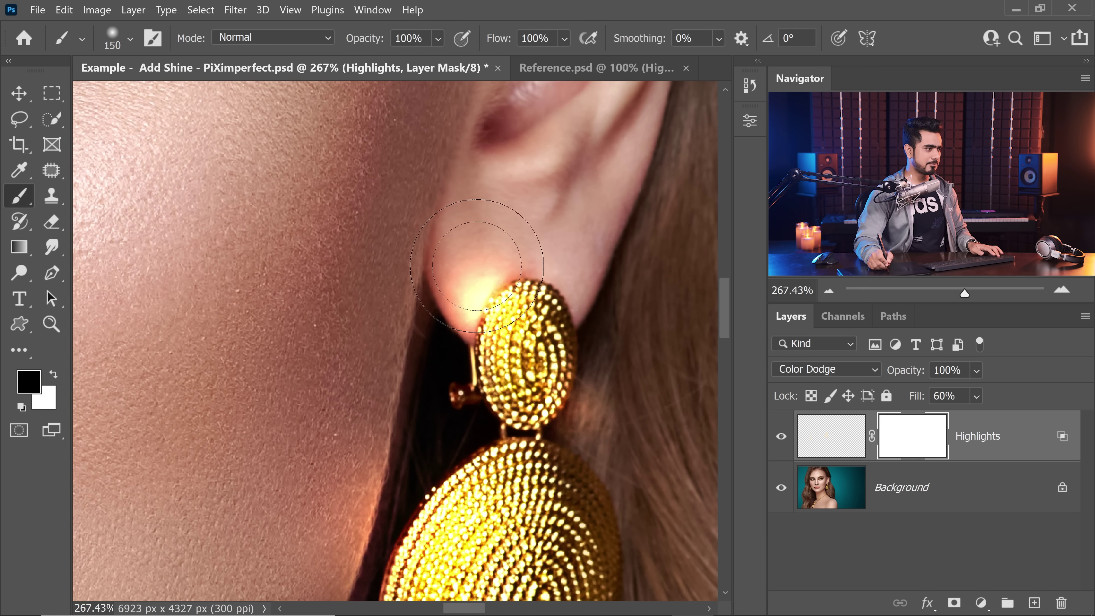
pyautogui.moveTo(447, 359); pyautogui.dragTo(494, 225)
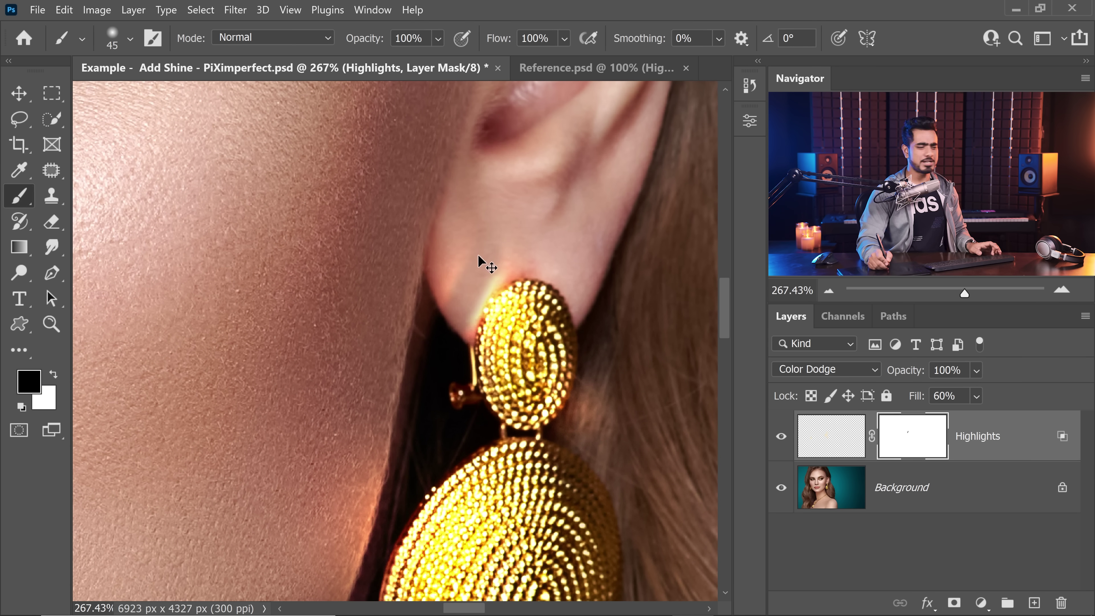
pyautogui.hotkey('ctrl', 'z')
pyautogui.hotkey('ctrl', 'z')
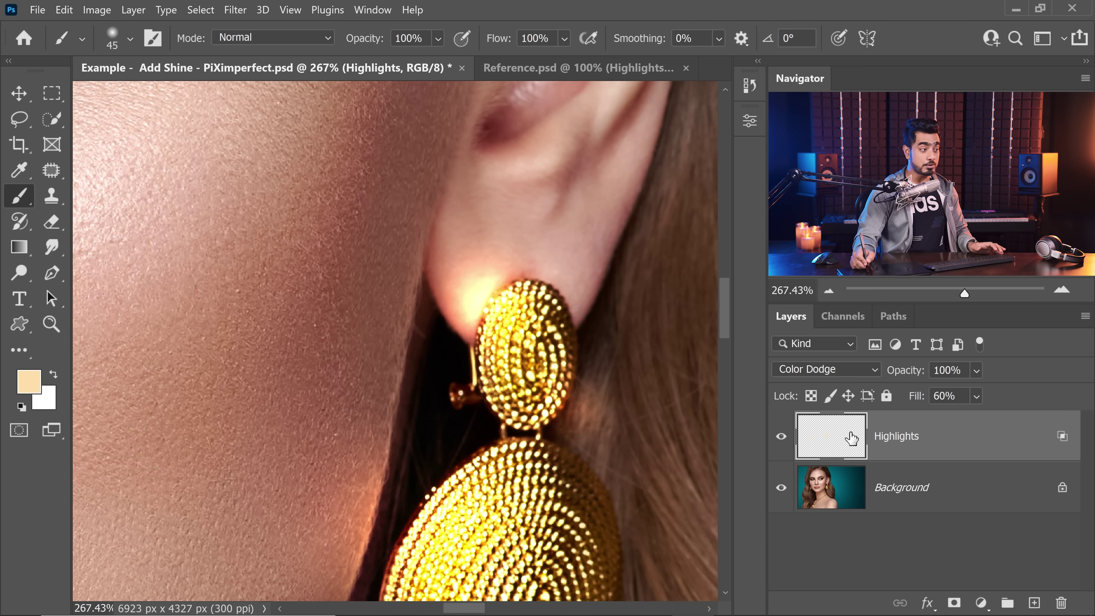
# Erase stray glow from the cheek and hair edges with a small 10%-flow eraser
pyautogui.click(51, 224)
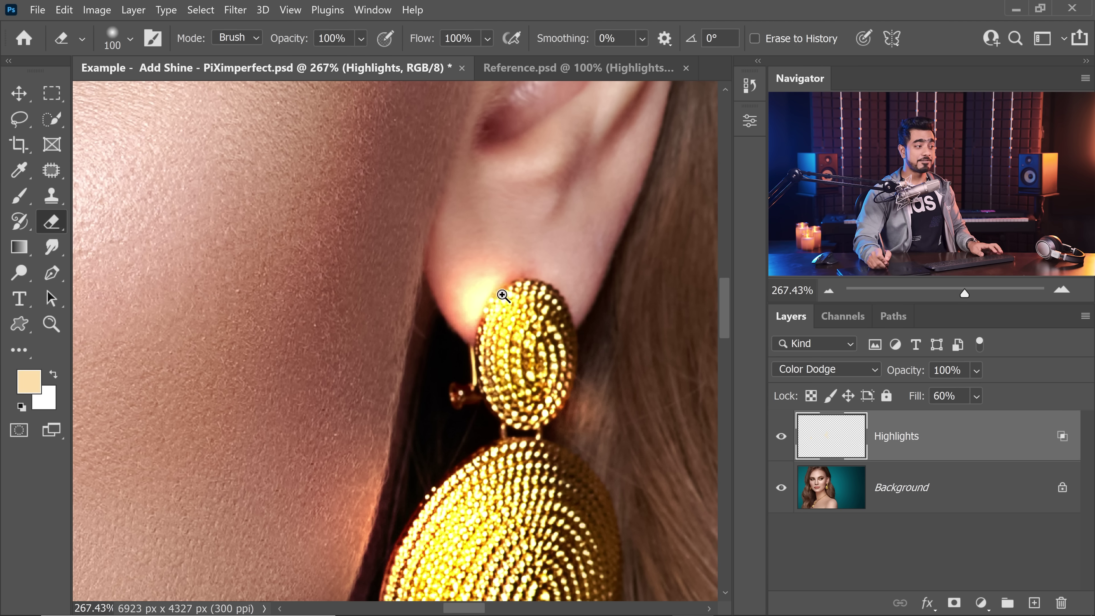
pyautogui.scroll(5, 504, 289)
pyautogui.press('[')
pyautogui.press('[')
pyautogui.press('[')
pyautogui.press('[')
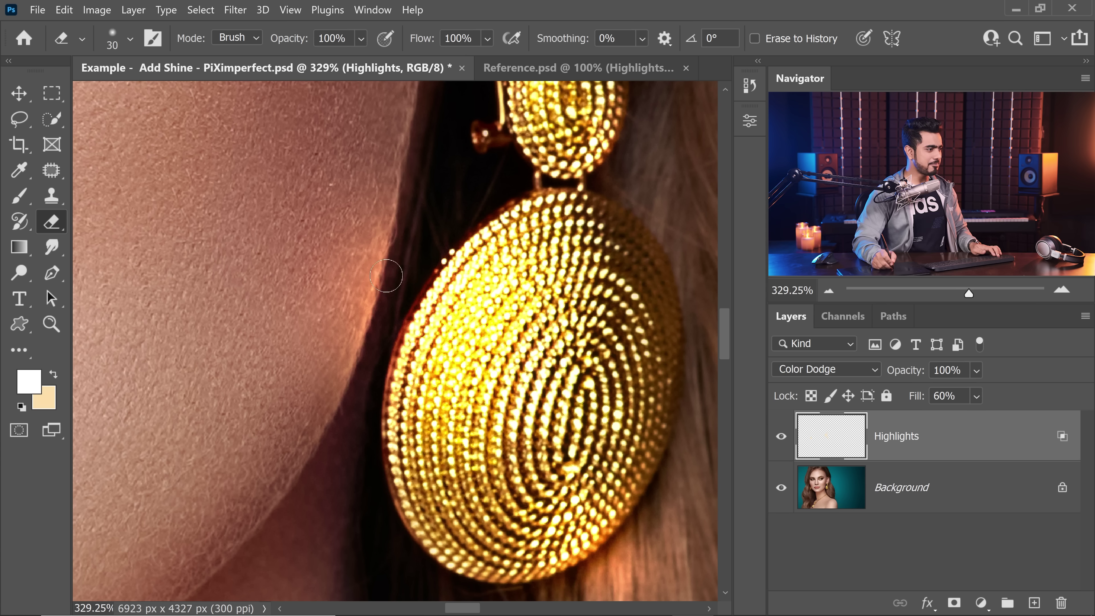
pyautogui.moveTo(409, 261); pyautogui.dragTo(417, 245)
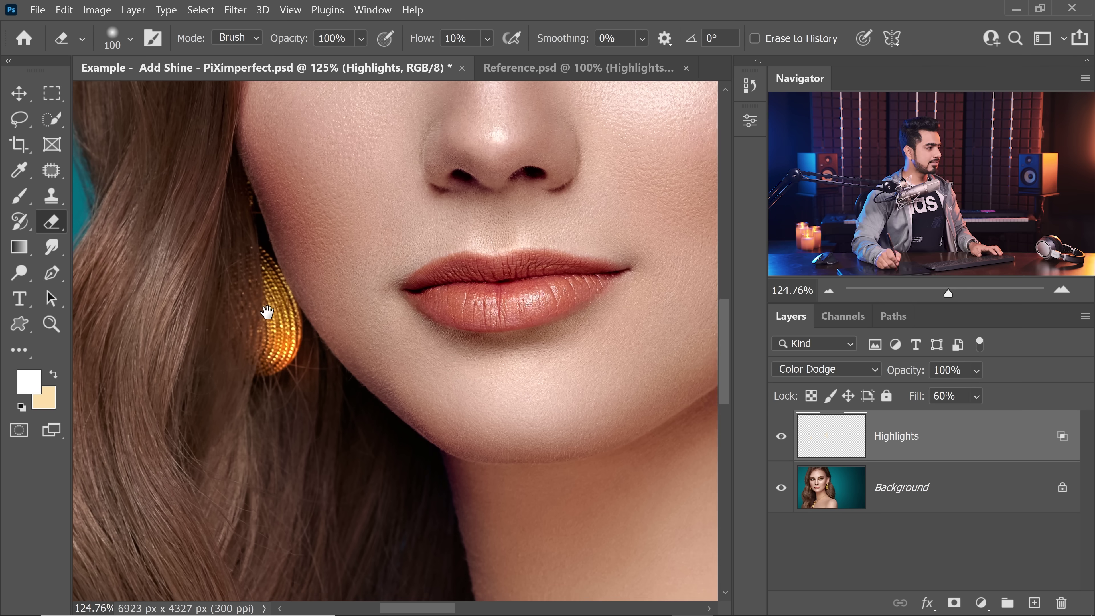
pyautogui.moveTo(268, 312); pyautogui.dragTo(278, 315)
pyautogui.scroll(3, 325, 362)
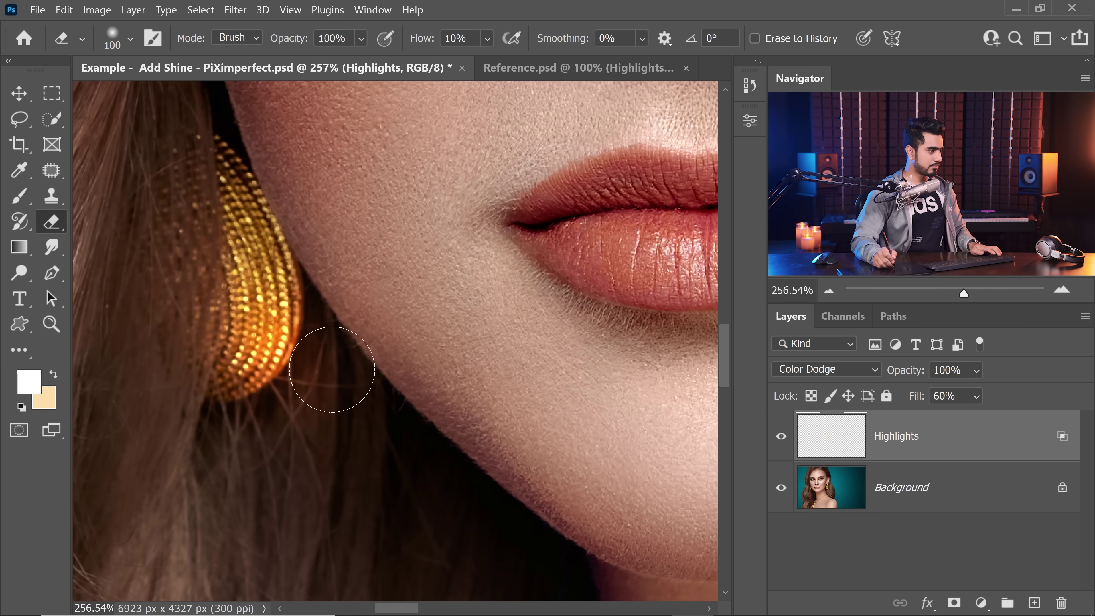
pyautogui.press('[')
pyautogui.press('[')
pyautogui.press('[')
pyautogui.scroll(-6, 379, 355)
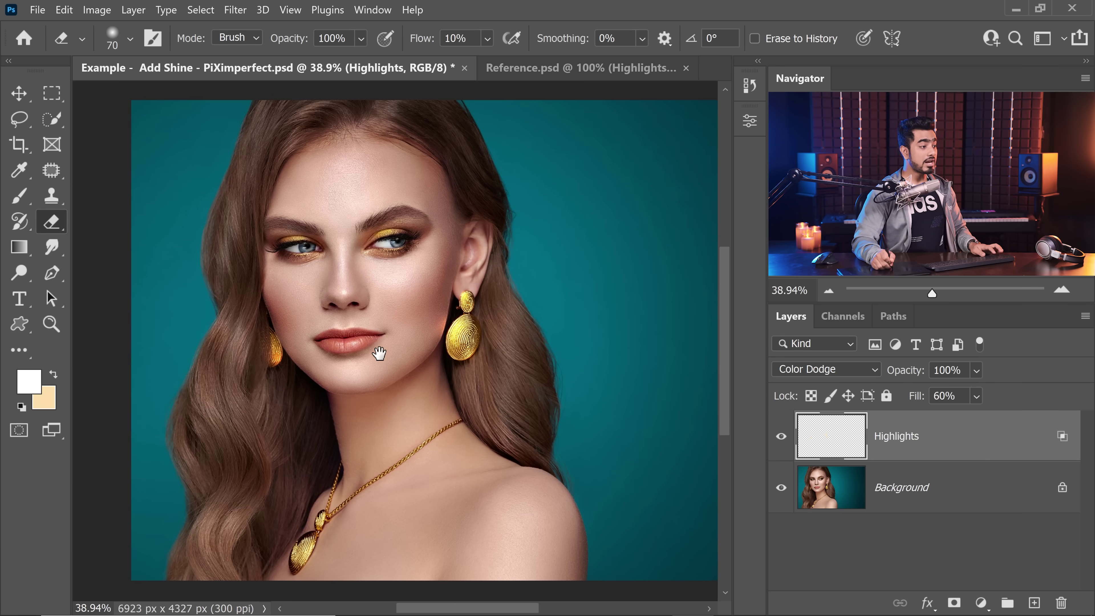
pyautogui.scroll(3, 457, 311)
pyautogui.moveTo(439, 354); pyautogui.dragTo(535, 359)
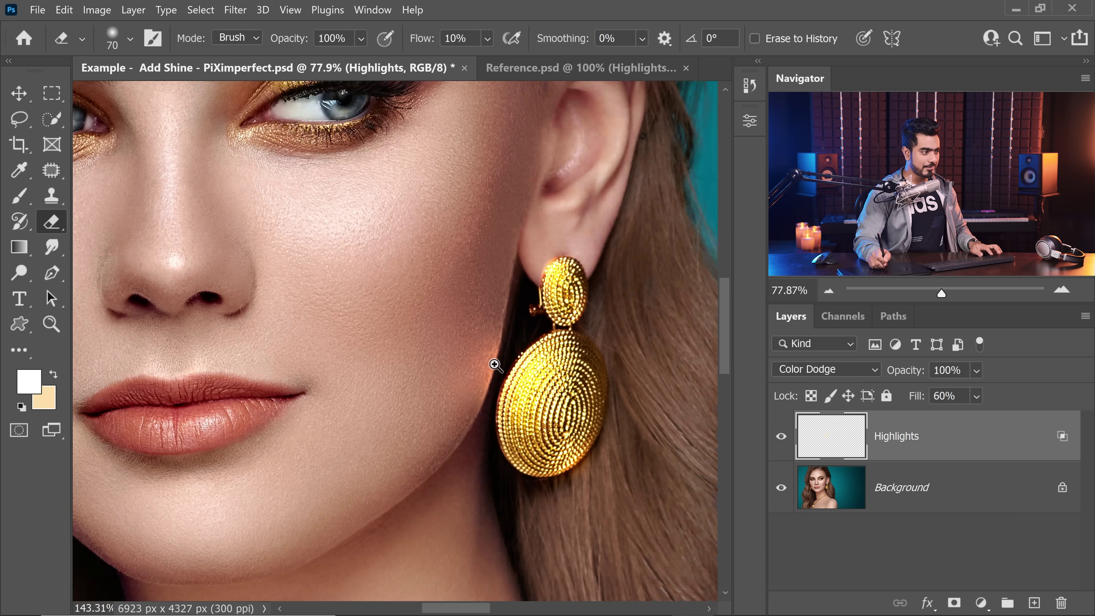
pyautogui.scroll(3, 539, 302)
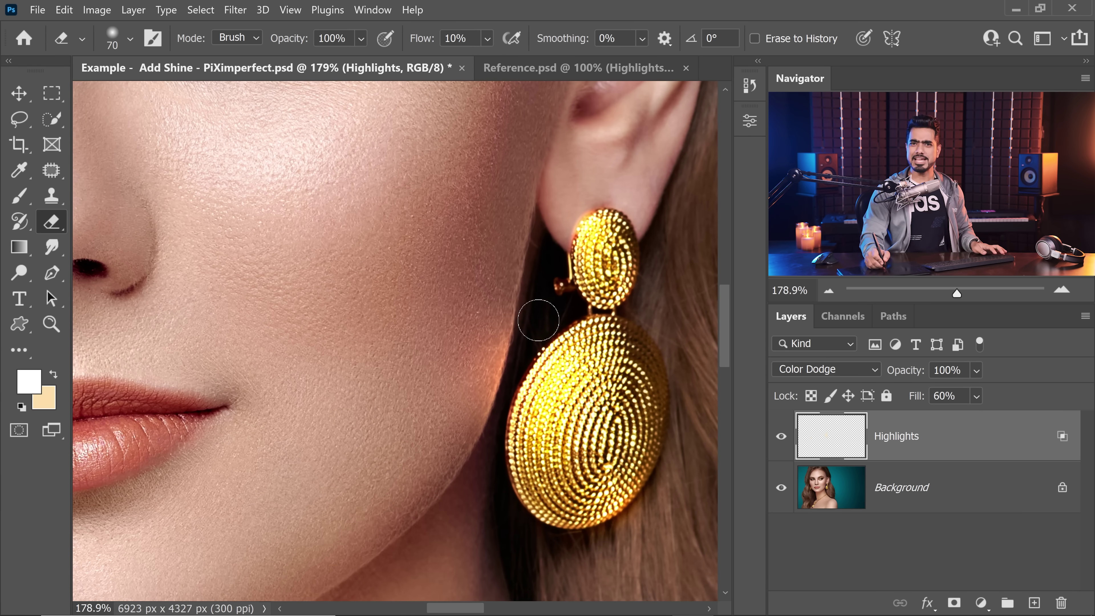
# Add a new layer named Highlights Reflection with peach as the brush colour
pyautogui.scroll(-4, 580, 249)
pyautogui.press('[')
pyautogui.press('[')
pyautogui.press('[')
pyautogui.press('[')
pyautogui.press('[')
pyautogui.press('[')
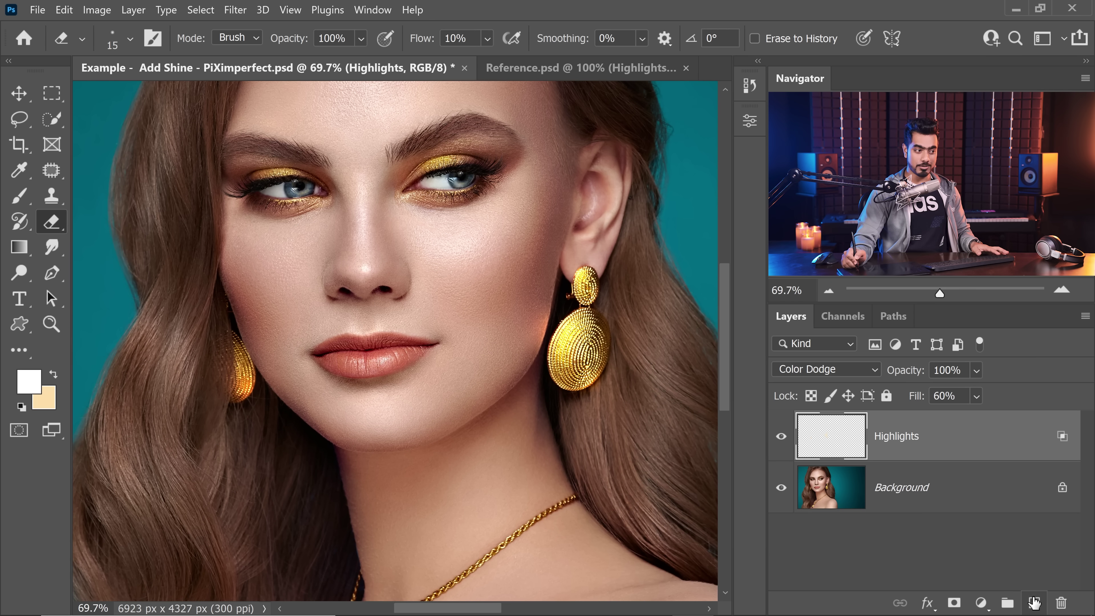
pyautogui.click(1034, 602)
pyautogui.doubleClick(897, 441)
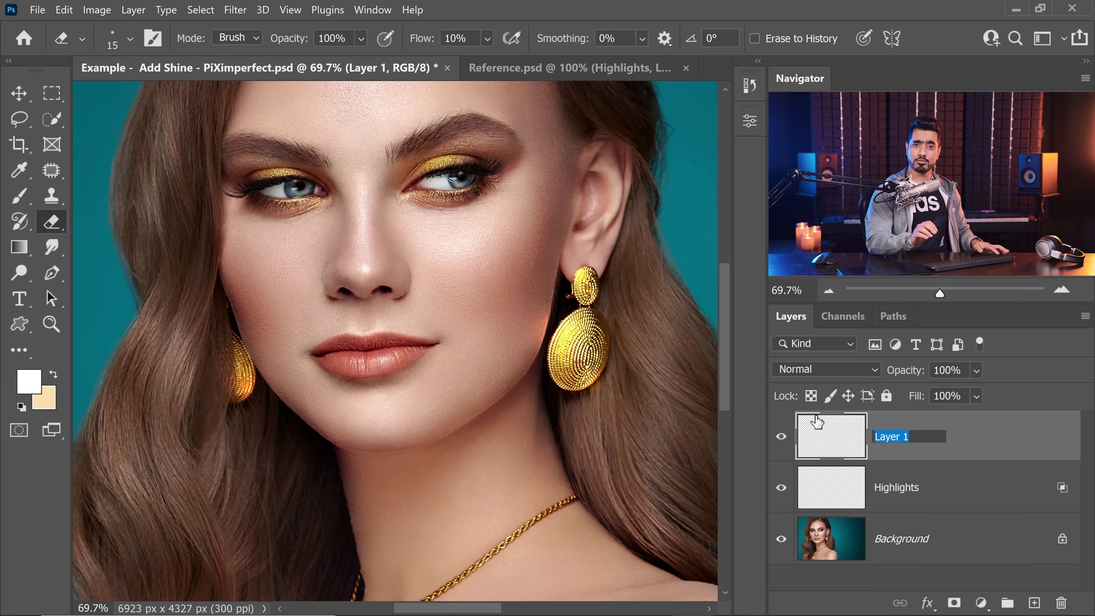
pyautogui.write('Highlights Reflection')
pyautogui.press('Return')
pyautogui.press('b')
pyautogui.press('x')
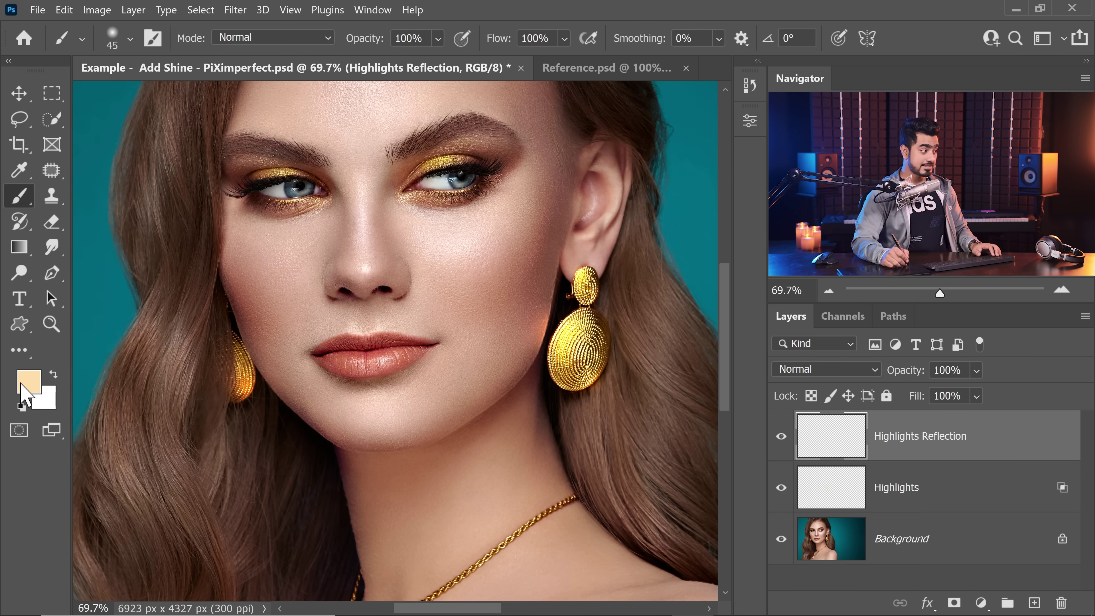
# Set Highlights Reflection to Color Dodge and confirm its blending options
pyautogui.moveTo(585, 265); pyautogui.dragTo(564, 308)
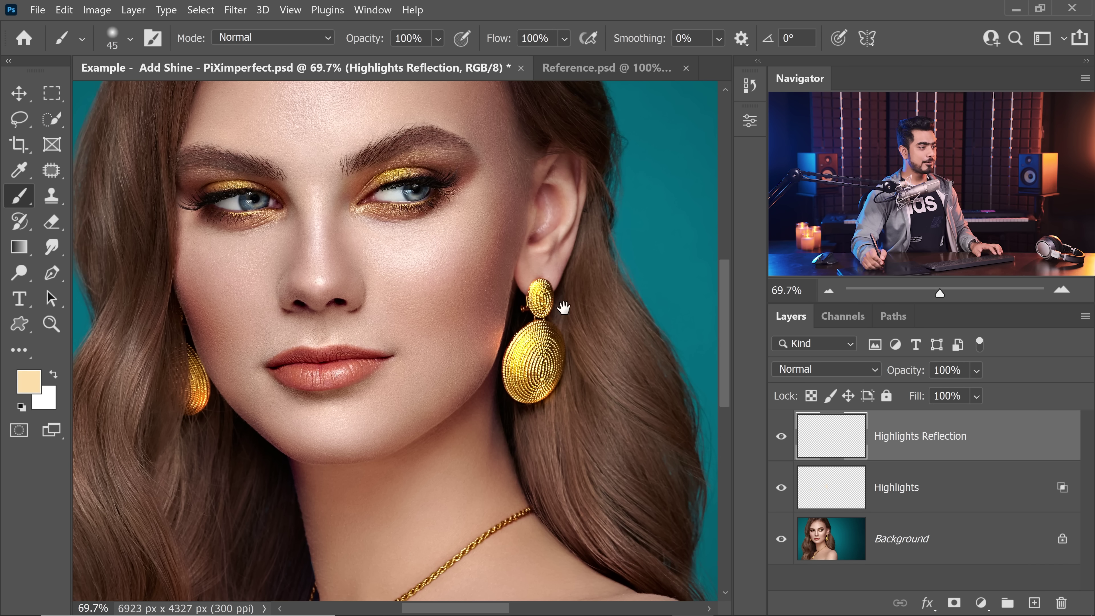
pyautogui.press(']')
pyautogui.press(']')
pyautogui.press(']')
pyautogui.press(']')
pyautogui.press(']')
pyautogui.press(']')
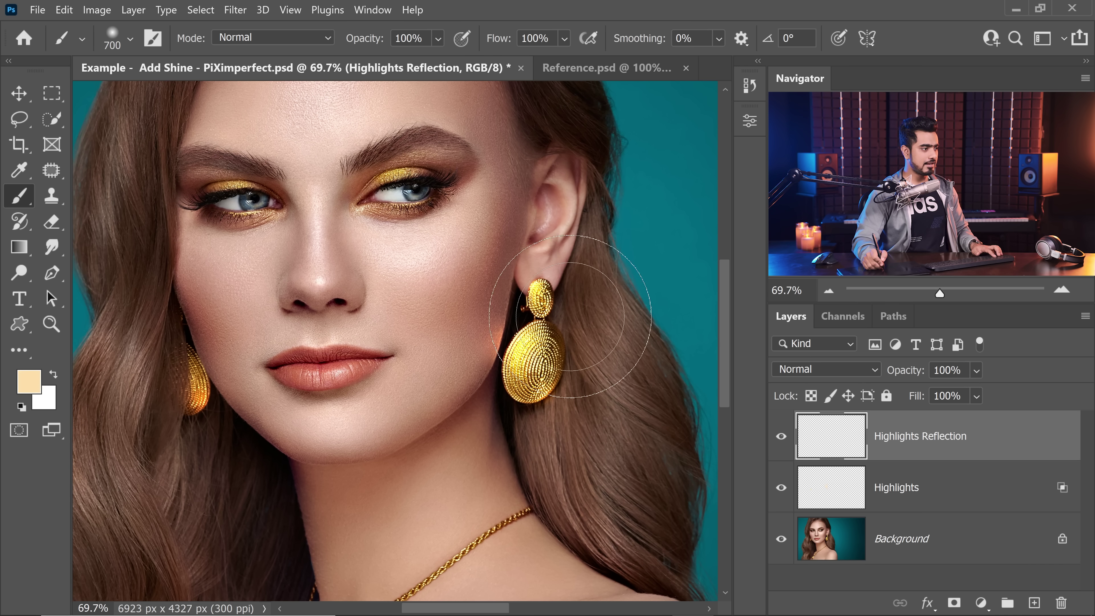
pyautogui.click(811, 370)
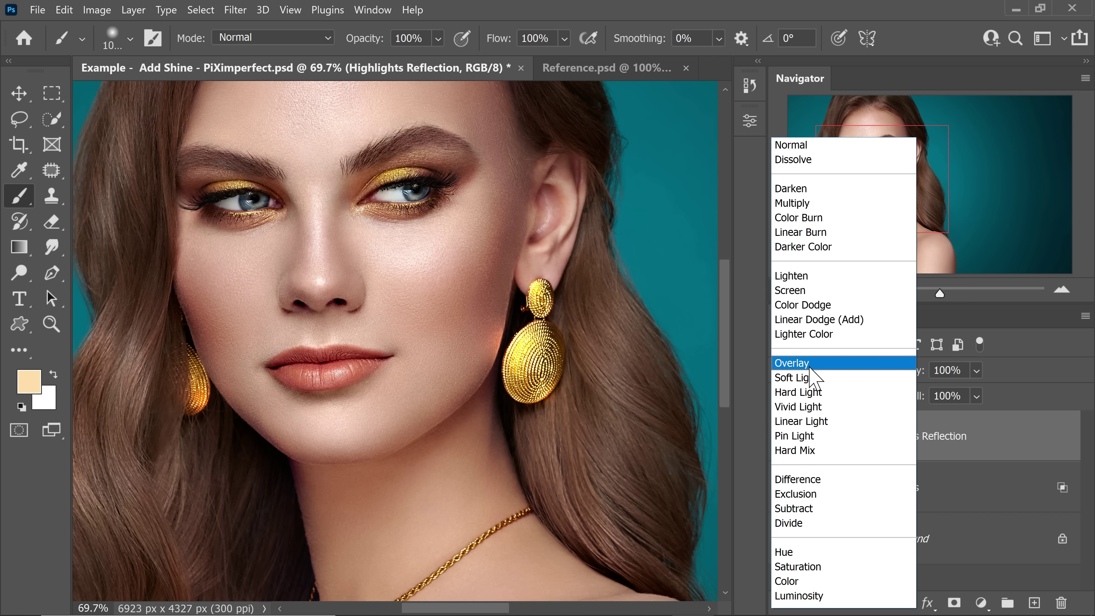
pyautogui.click(822, 304)
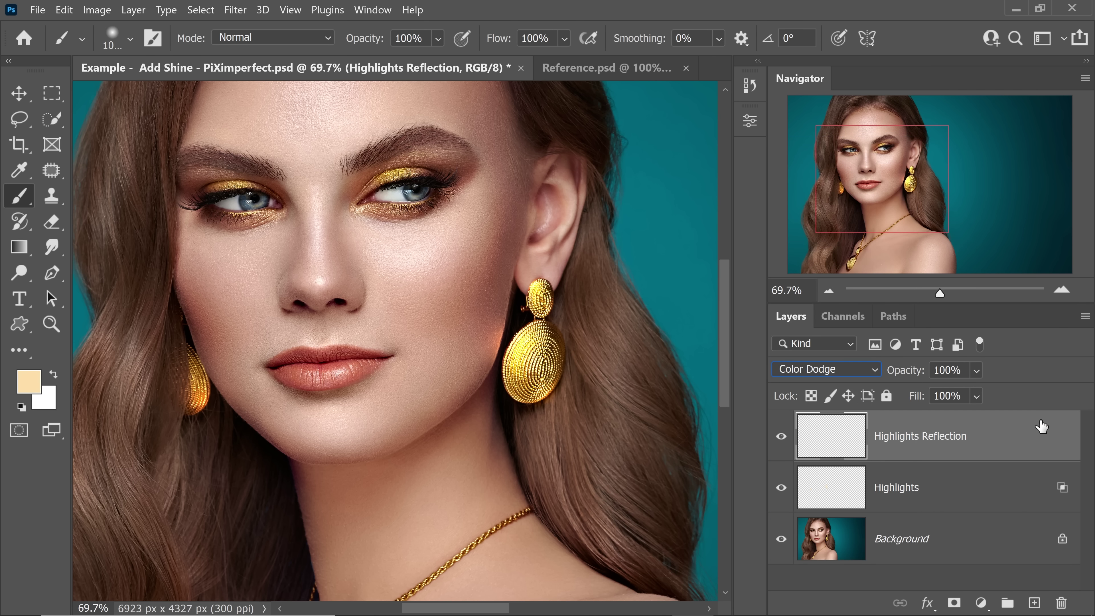
pyautogui.doubleClick(960, 415)
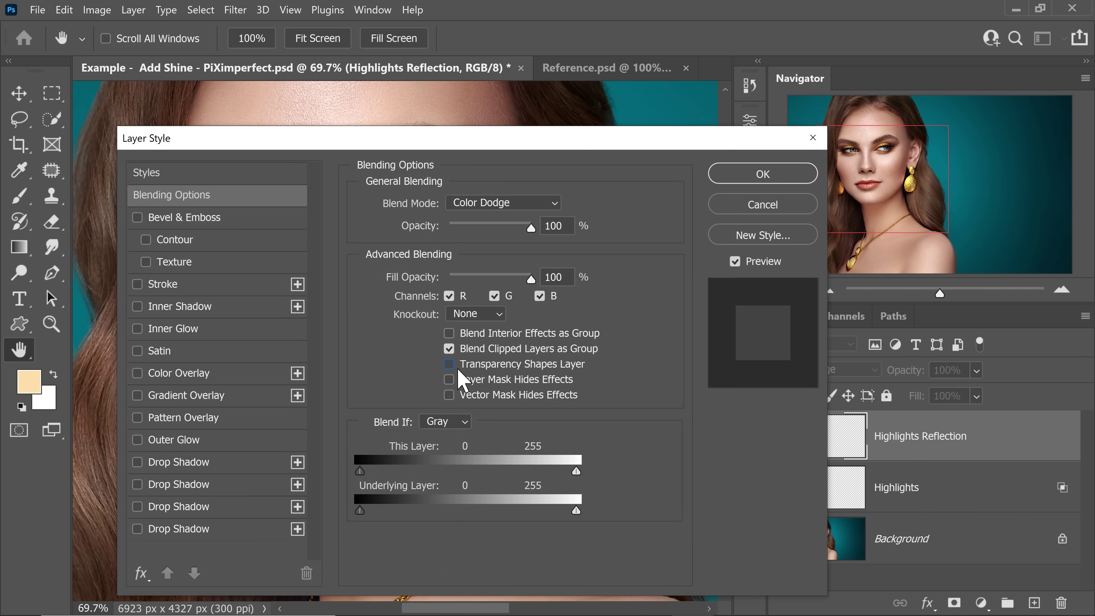
pyautogui.click(763, 174)
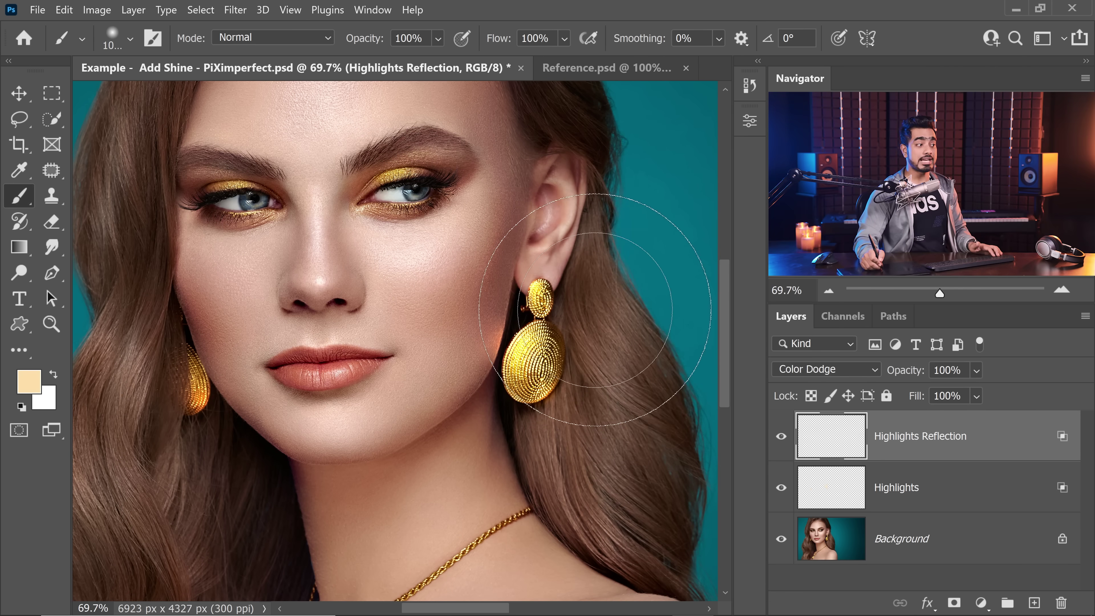
# Paint warm glow dabs beside and below the right earring and beside the left
pyautogui.click(585, 314)
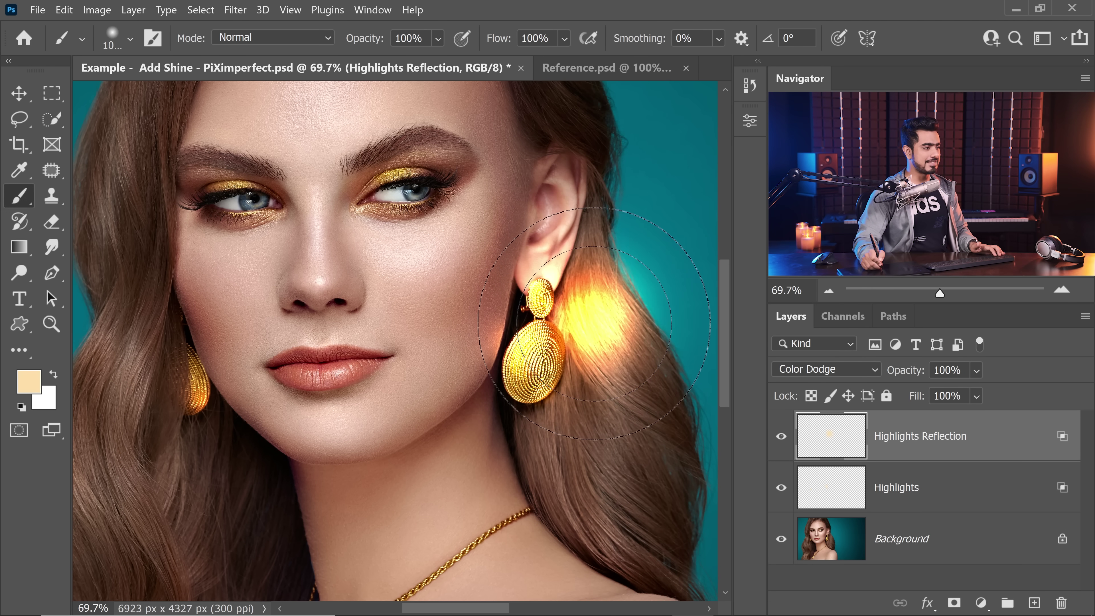
pyautogui.press('[')
pyautogui.press('[')
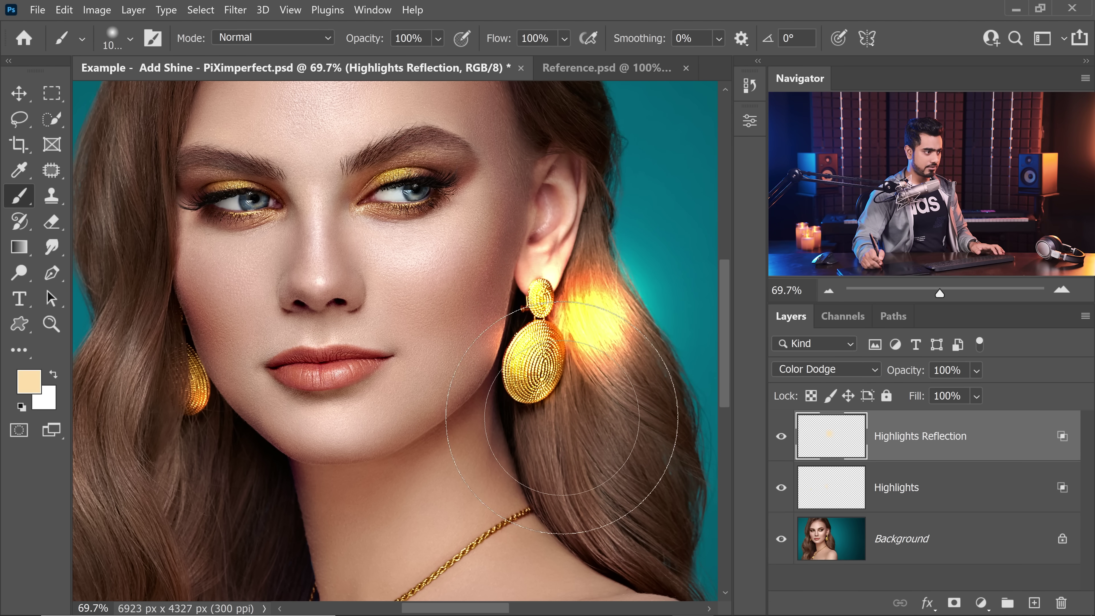
pyautogui.click(564, 401)
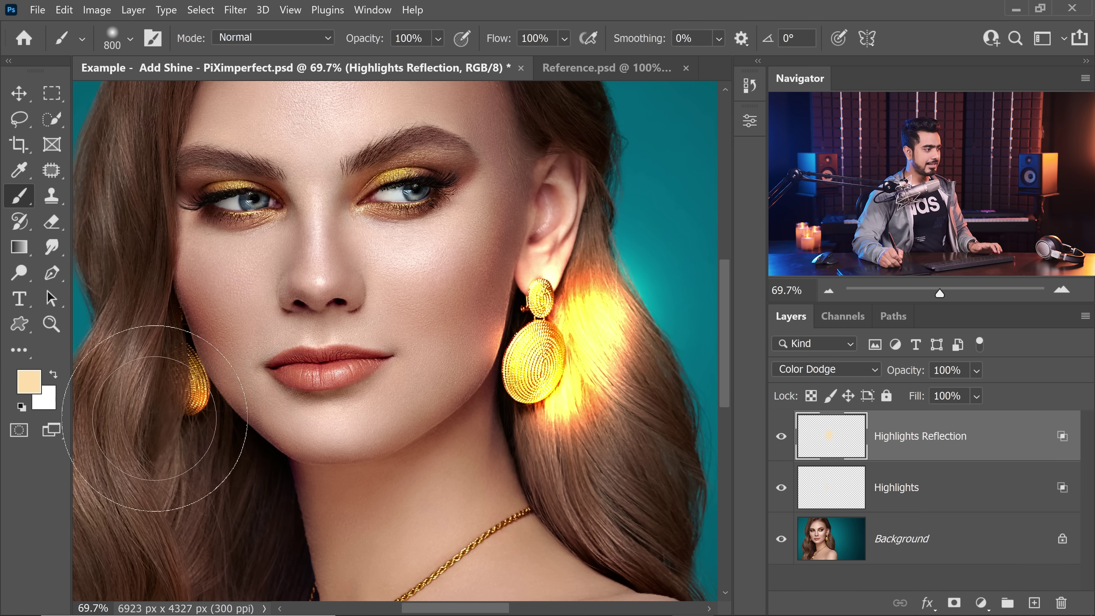
pyautogui.click(160, 419)
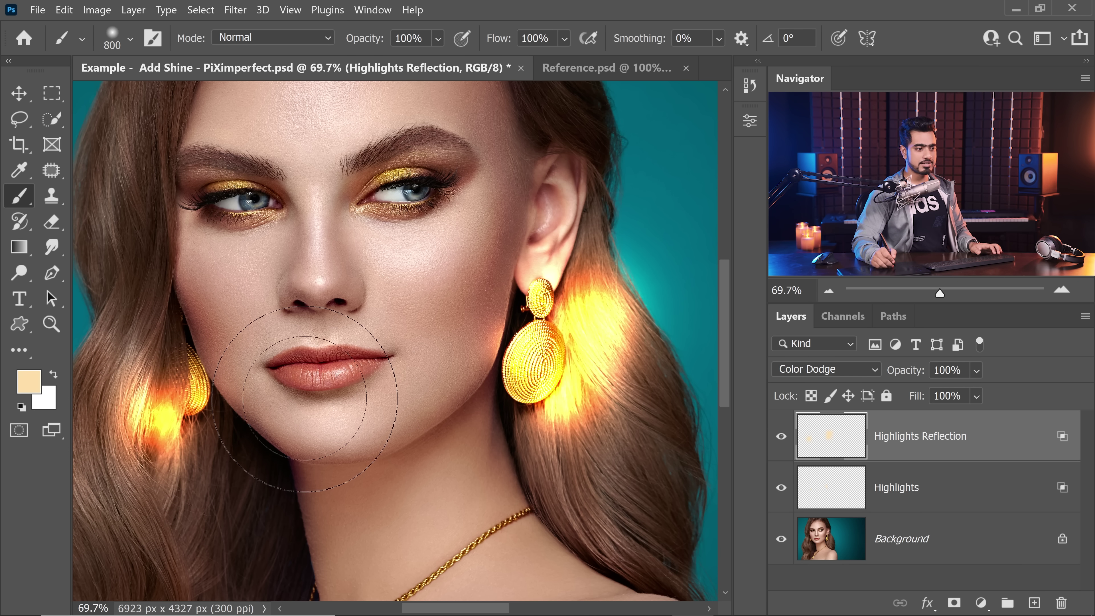
# Mask Highlights Reflection, painting black with a 300 brush over the right earring glow
pyautogui.click(954, 603)
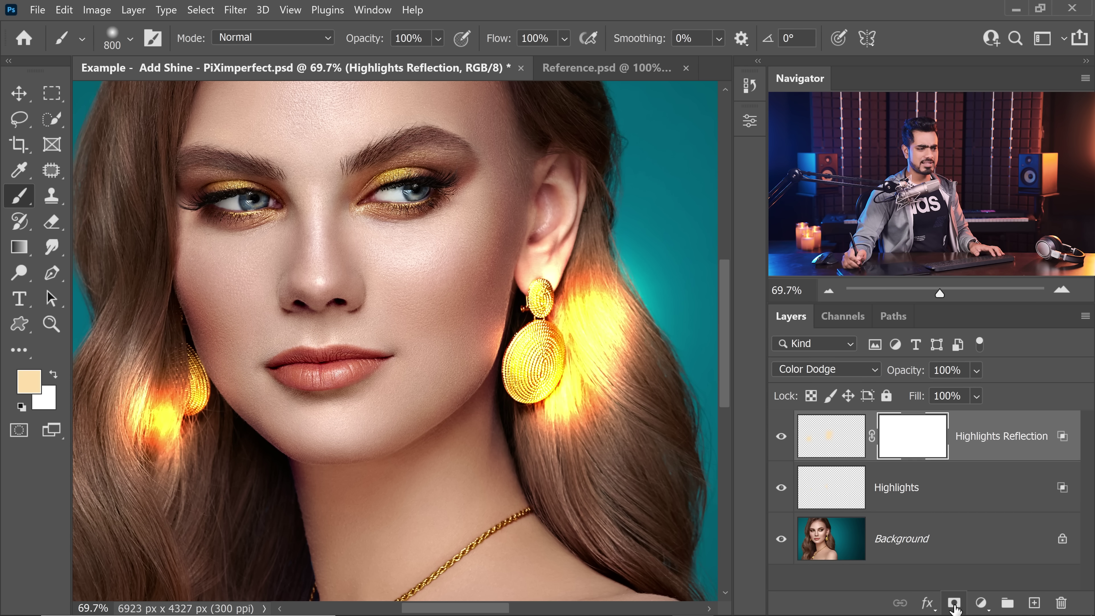
pyautogui.press('d')
pyautogui.press('x')
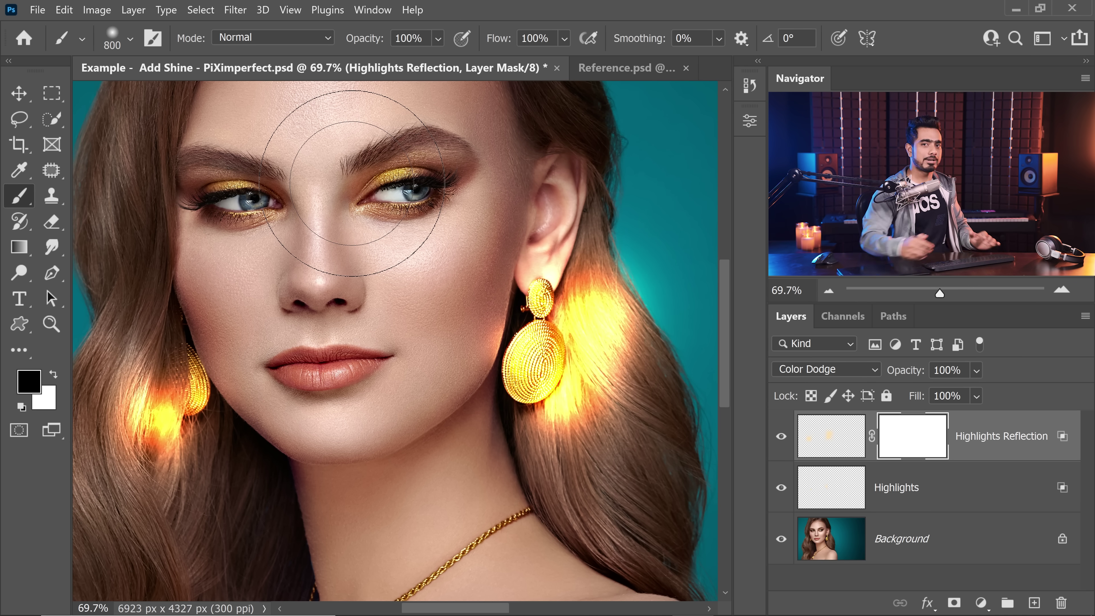
pyautogui.press('[')
pyautogui.press('[')
pyautogui.press('[')
pyautogui.press('[')
pyautogui.press('[')
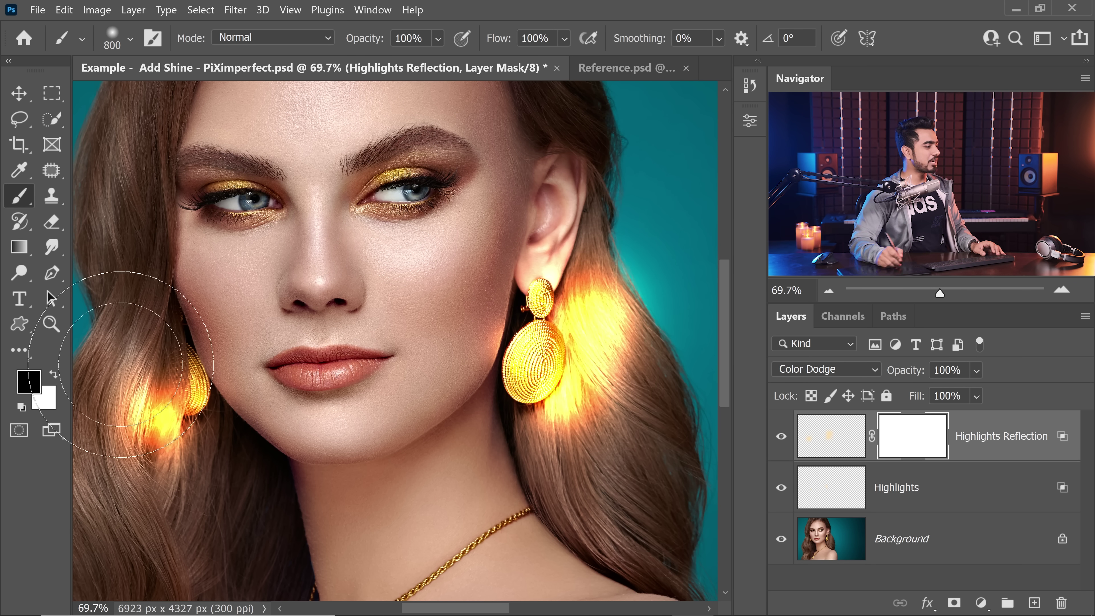
pyautogui.moveTo(579, 284)
pyautogui.mouseDown()
pyautogui.moveTo(574, 341)
pyautogui.moveTo(545, 328)
pyautogui.moveTo(551, 274)
pyautogui.moveTo(537, 367)
pyautogui.moveTo(539, 341)
pyautogui.moveTo(578, 366)
pyautogui.moveTo(612, 328)
pyautogui.moveTo(633, 384)
pyautogui.mouseUp()
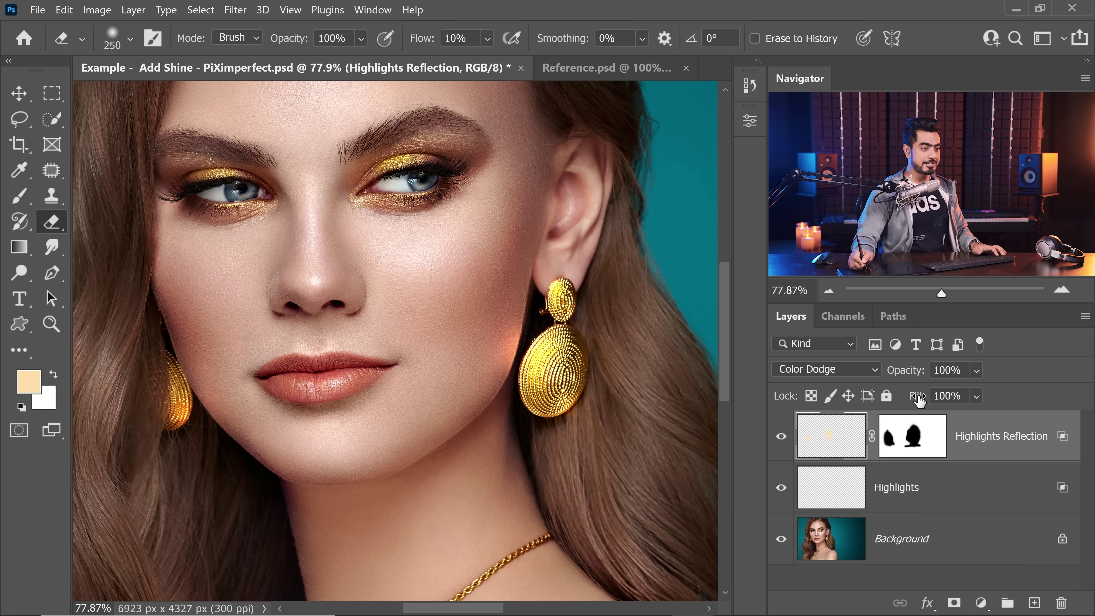
# Lower Highlights Reflection's Fill to 45% and toggle its visibility to compare
pyautogui.moveTo(700, 402); pyautogui.dragTo(900, 412)
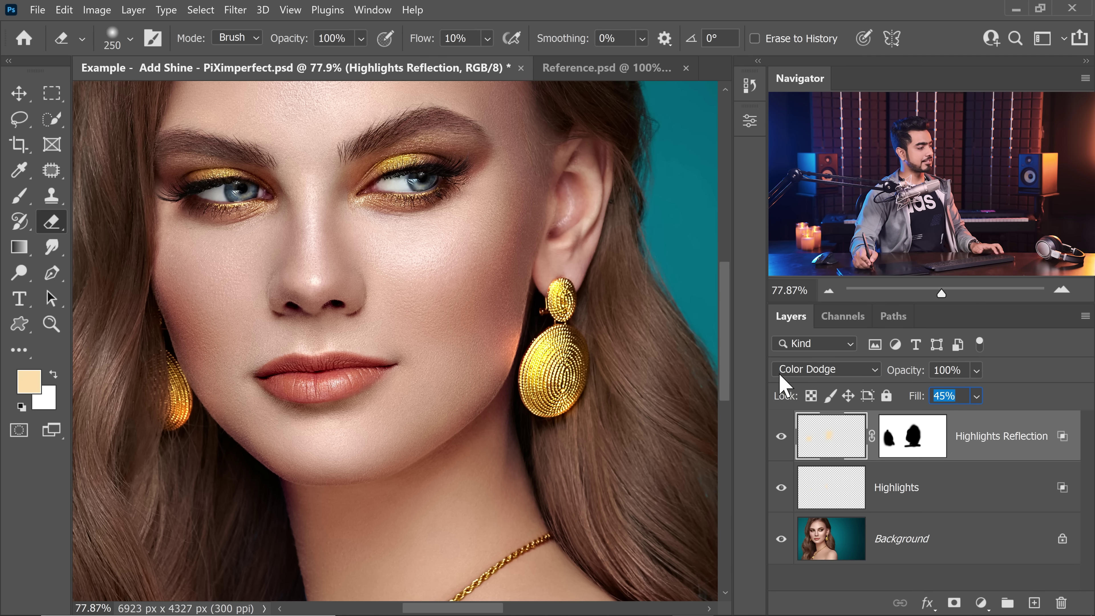
pyautogui.click(781, 437)
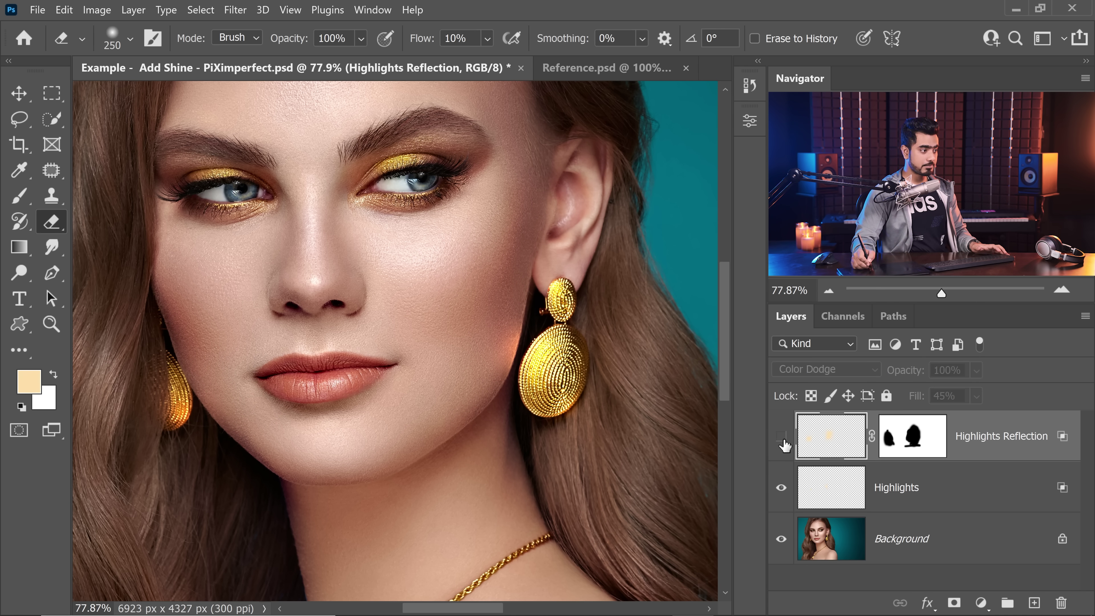
pyautogui.click(780, 438)
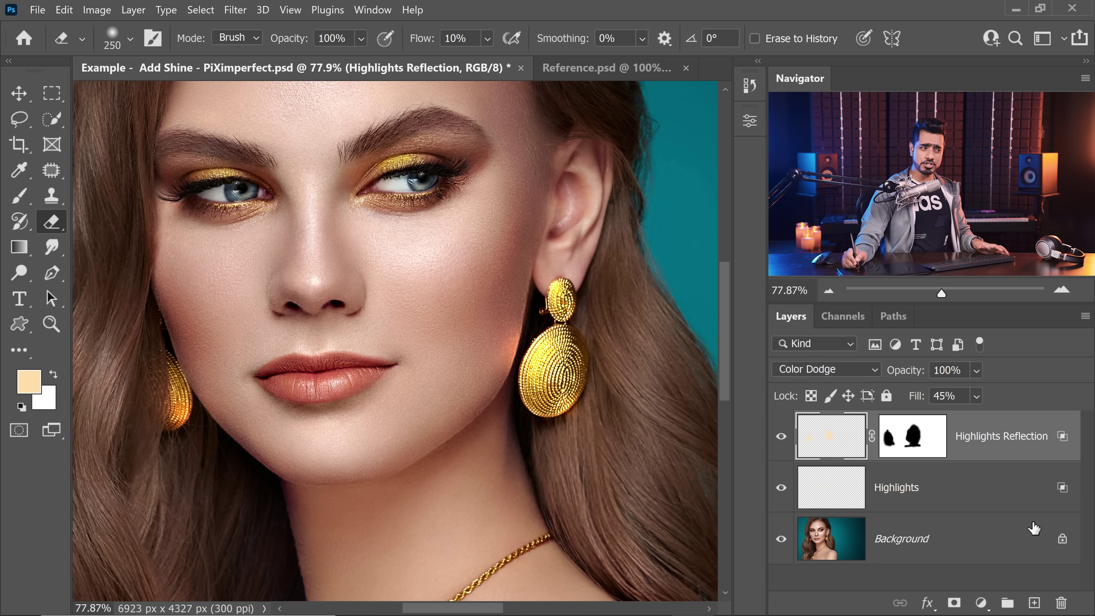
# Add a new Layer 1 in Color Dodge mode and accept its blending options
pyautogui.click(1034, 603)
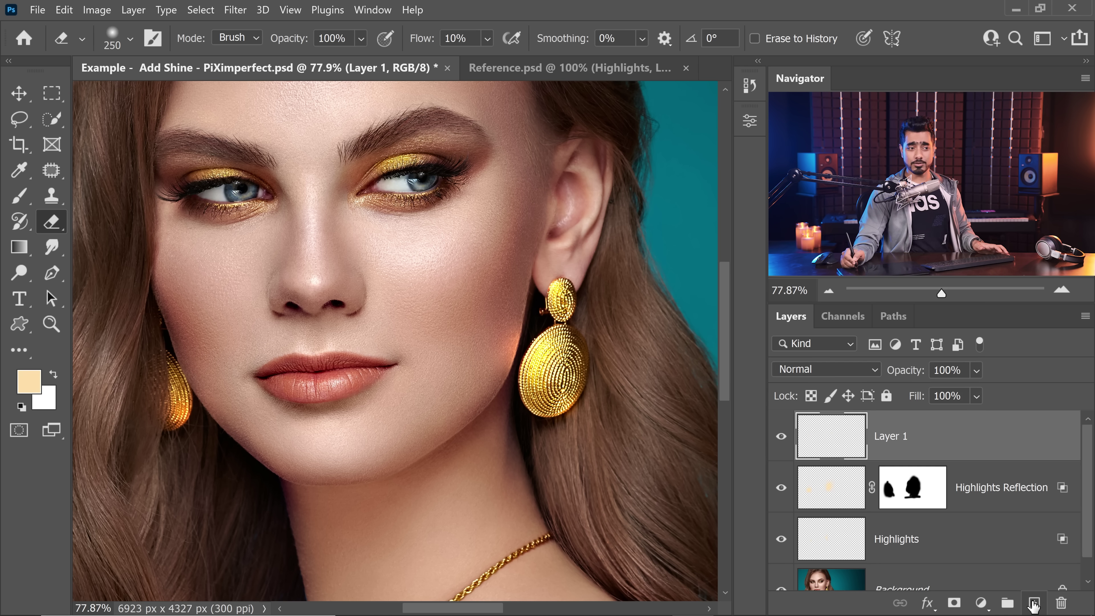
pyautogui.click(821, 369)
pyautogui.click(829, 309)
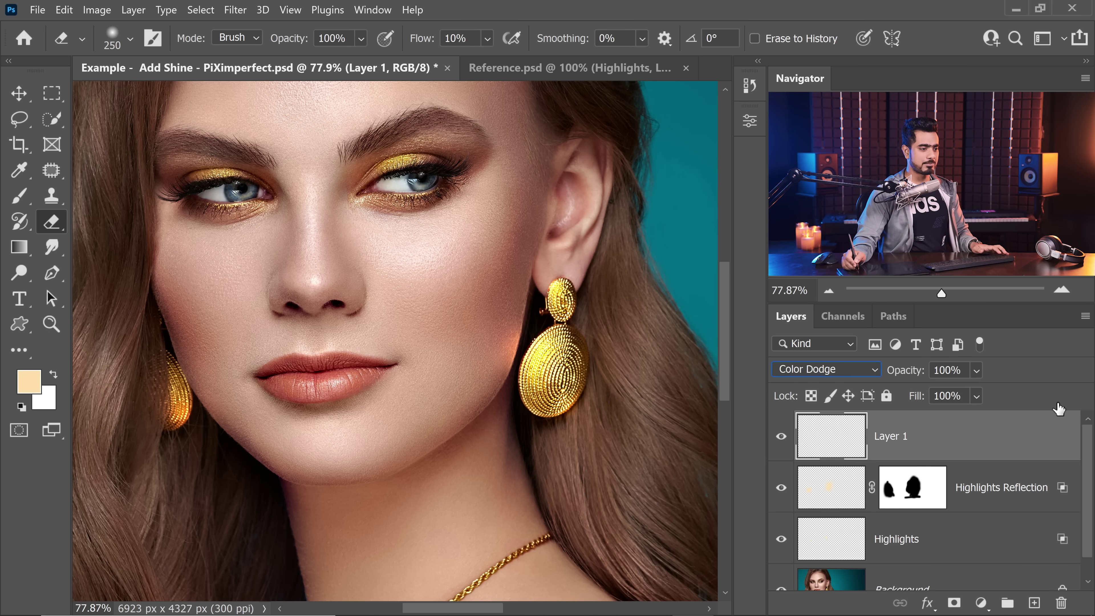
pyautogui.doubleClick(884, 383)
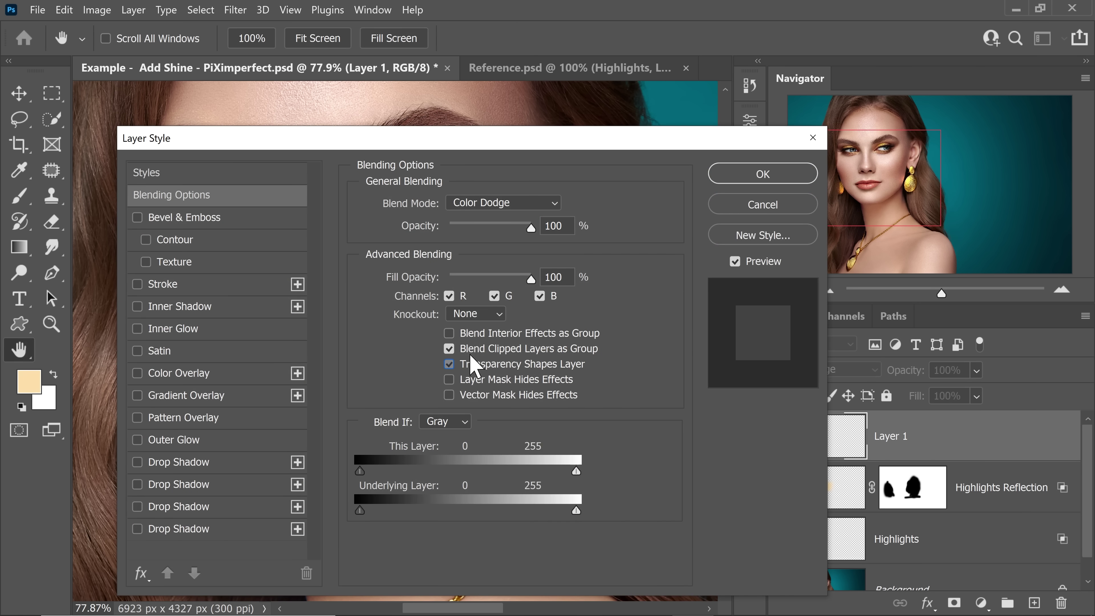
pyautogui.click(763, 174)
# Brush bright orange glow behind both earrings with a 175 brush
pyautogui.click(19, 196)
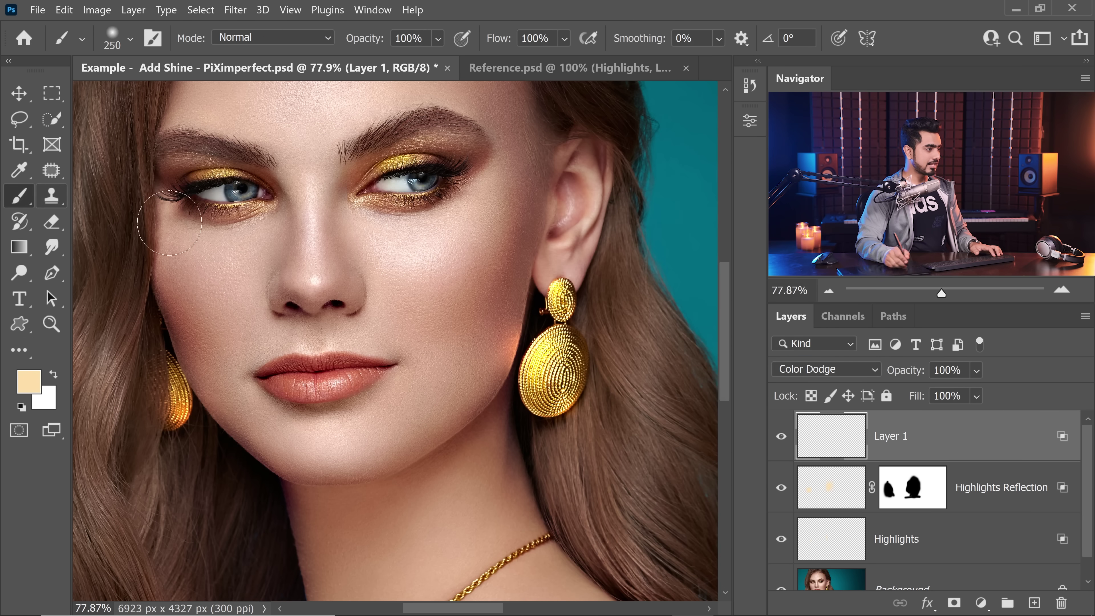
pyautogui.scroll(3, 545, 358)
pyautogui.press('[')
pyautogui.press('[')
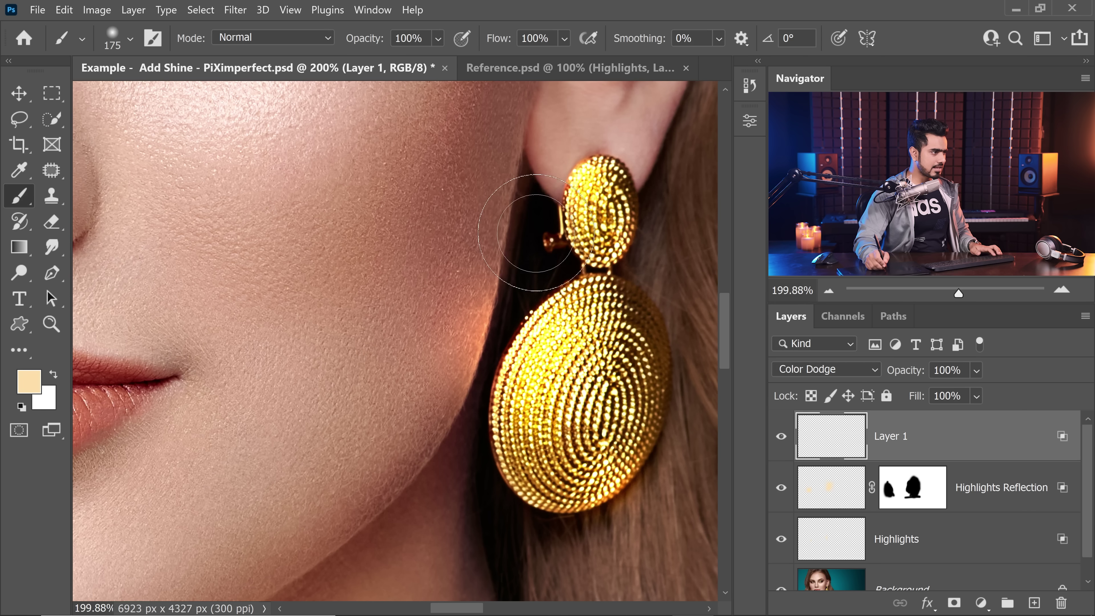
pyautogui.moveTo(536, 233)
pyautogui.mouseDown()
pyautogui.moveTo(549, 214)
pyautogui.moveTo(524, 358)
pyautogui.moveTo(495, 429)
pyautogui.moveTo(437, 514)
pyautogui.moveTo(751, 227)
pyautogui.mouseUp()
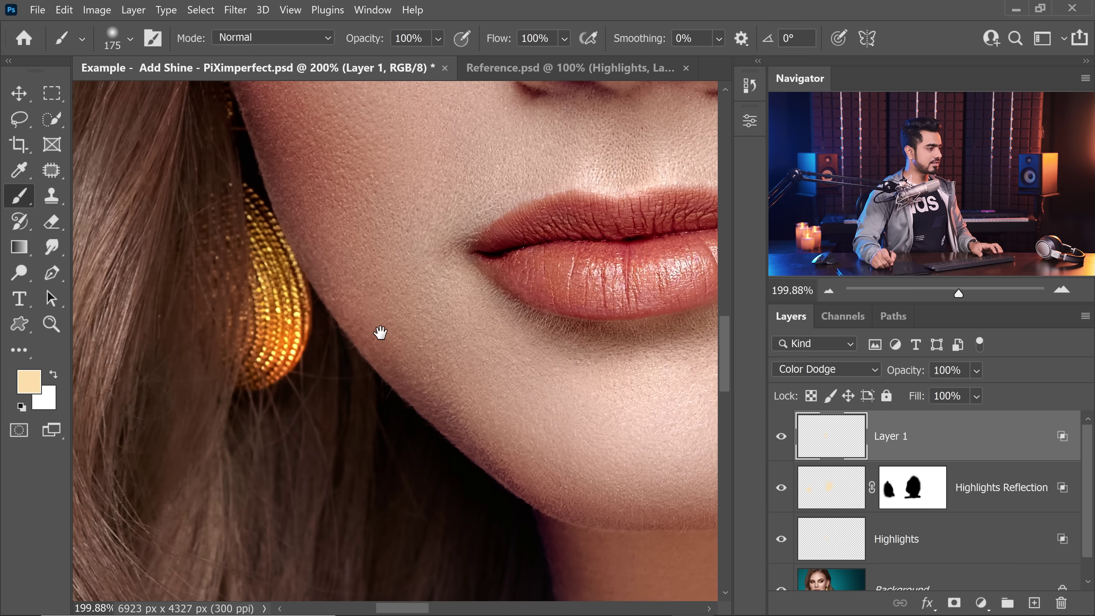
pyautogui.moveTo(281, 329); pyautogui.dragTo(331, 409)
pyautogui.scroll(-5, 330, 409)
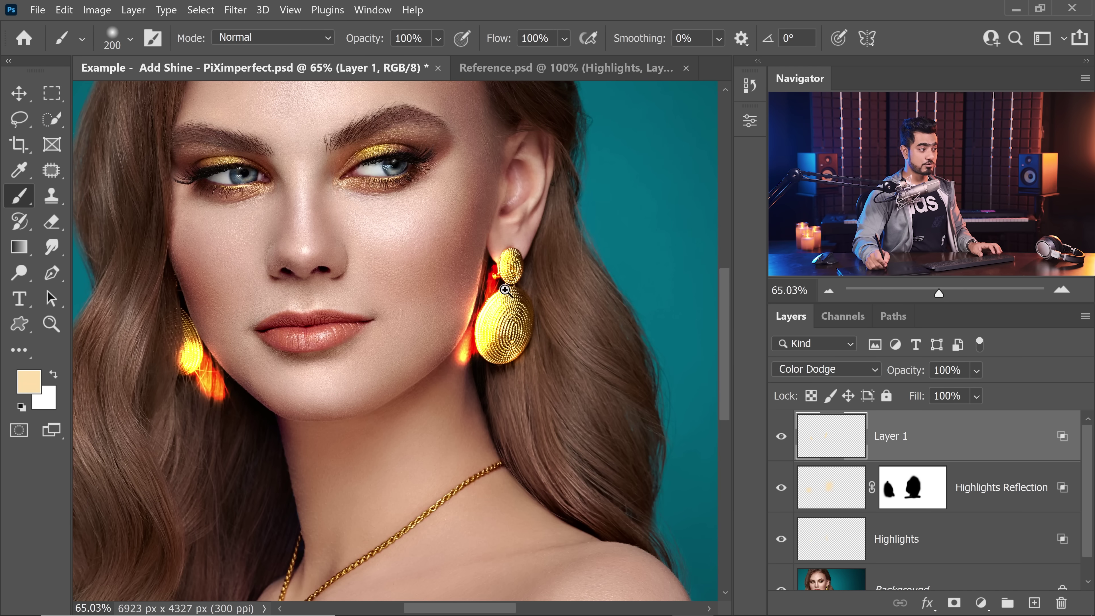
pyautogui.scroll(4, 527, 288)
# Mask Layer 1, painting black along both earrings' edges to hide the orange glow
pyautogui.press('[')
pyautogui.click(954, 603)
pyautogui.press('d')
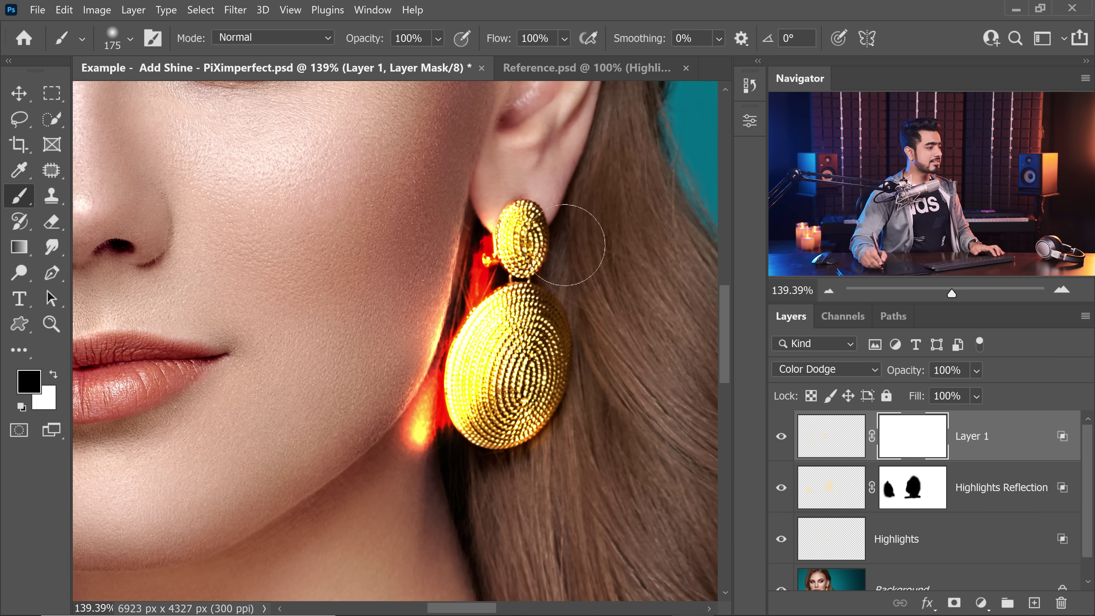
pyautogui.press(']')
pyautogui.moveTo(501, 244)
pyautogui.mouseDown()
pyautogui.moveTo(469, 375)
pyautogui.moveTo(431, 414)
pyautogui.moveTo(444, 435)
pyautogui.mouseUp()
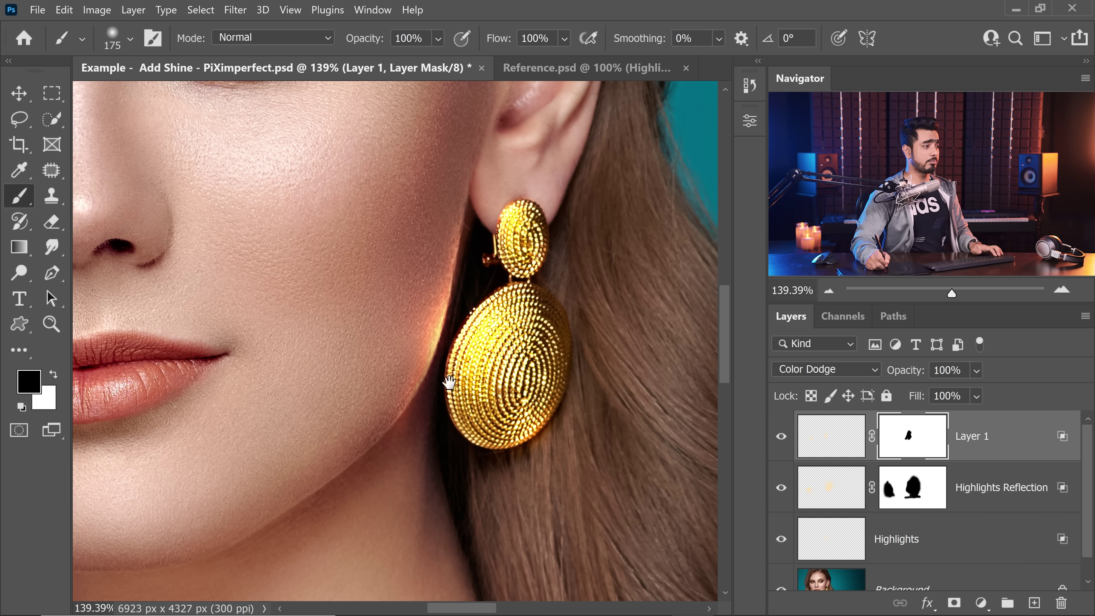
pyautogui.moveTo(448, 382); pyautogui.dragTo(927, 289)
pyautogui.press('[')
pyautogui.press('[')
pyautogui.moveTo(302, 310)
pyautogui.mouseDown()
pyautogui.moveTo(327, 379)
pyautogui.moveTo(311, 341)
pyautogui.moveTo(349, 363)
pyautogui.moveTo(363, 423)
pyautogui.mouseUp()
pyautogui.scroll(-5, 337, 334)
pyautogui.moveTo(558, 304); pyautogui.dragTo(558, 305)
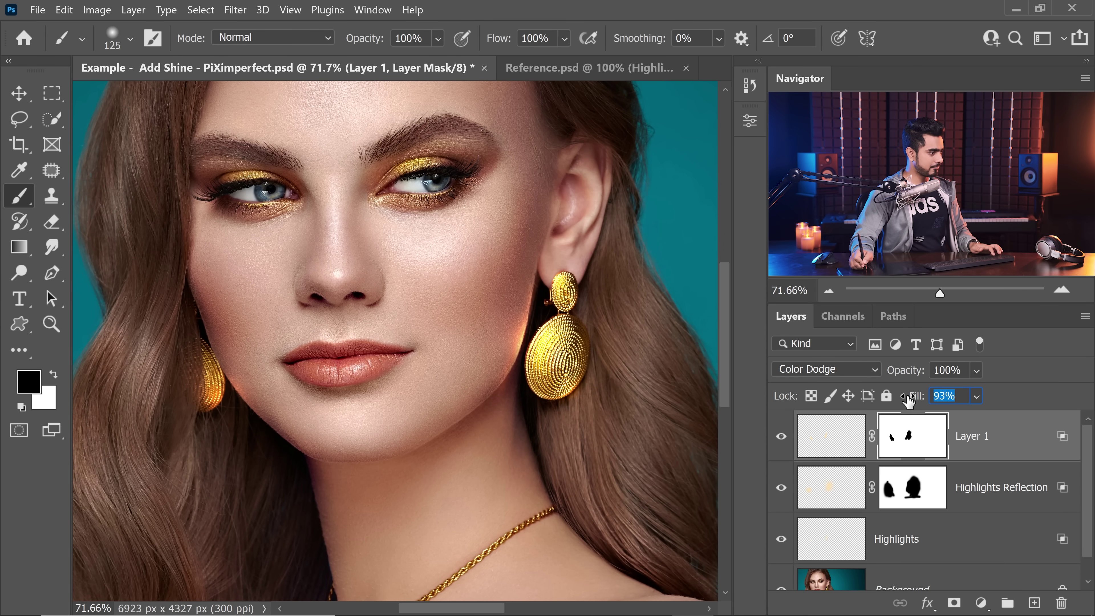
# Lower Layer 1's Fill to 40% and zoom in to check the earring edge
pyautogui.moveTo(891, 401); pyautogui.dragTo(882, 401)
pyautogui.press('Return')
pyautogui.scroll(2, 448, 294)
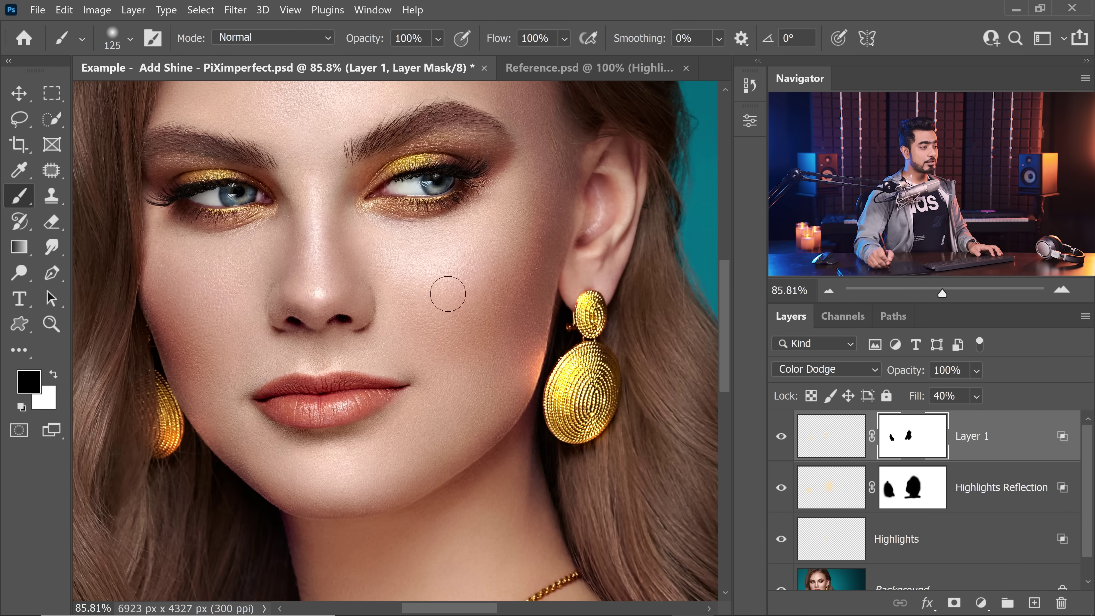
pyautogui.moveTo(546, 380); pyautogui.dragTo(545, 379)
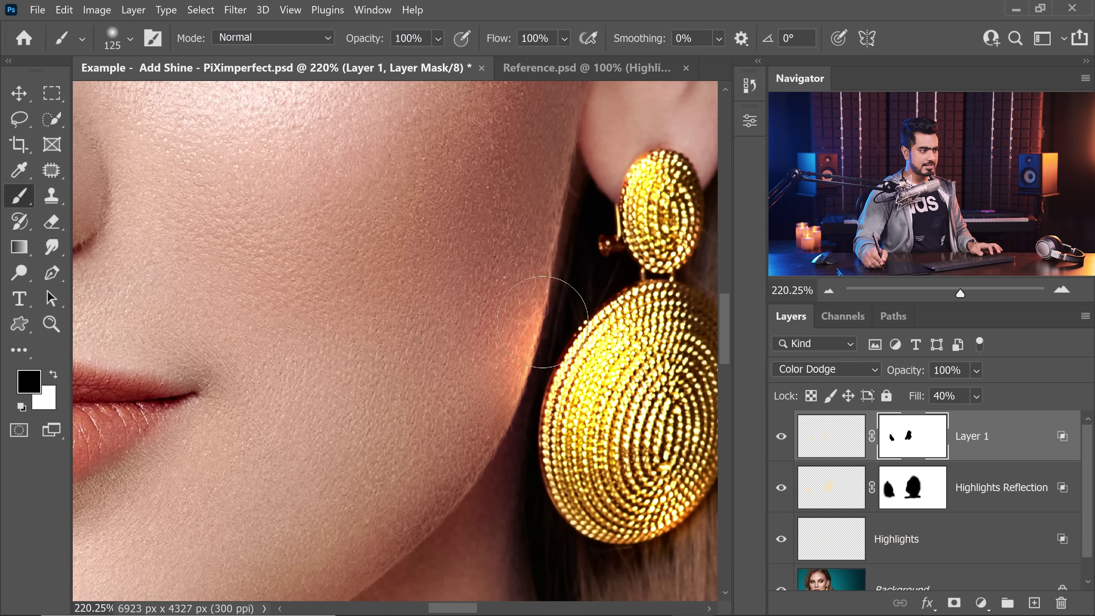
# Erase faint Highlights glow at the cheek edge with a 175 eraser, then frame the face and right earring
pyautogui.click(802, 545)
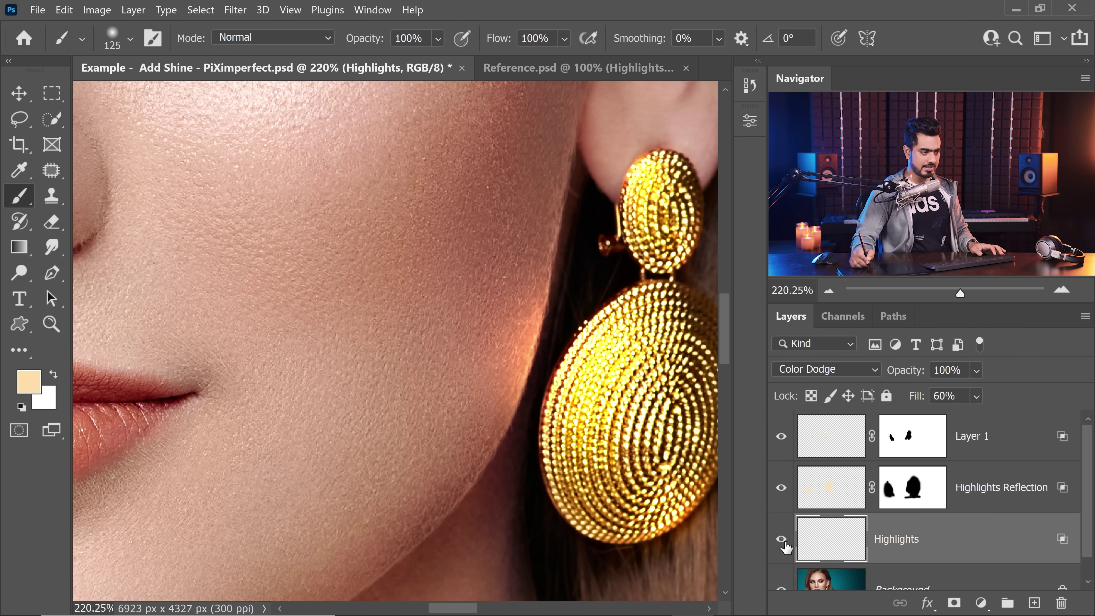
pyautogui.click(782, 541)
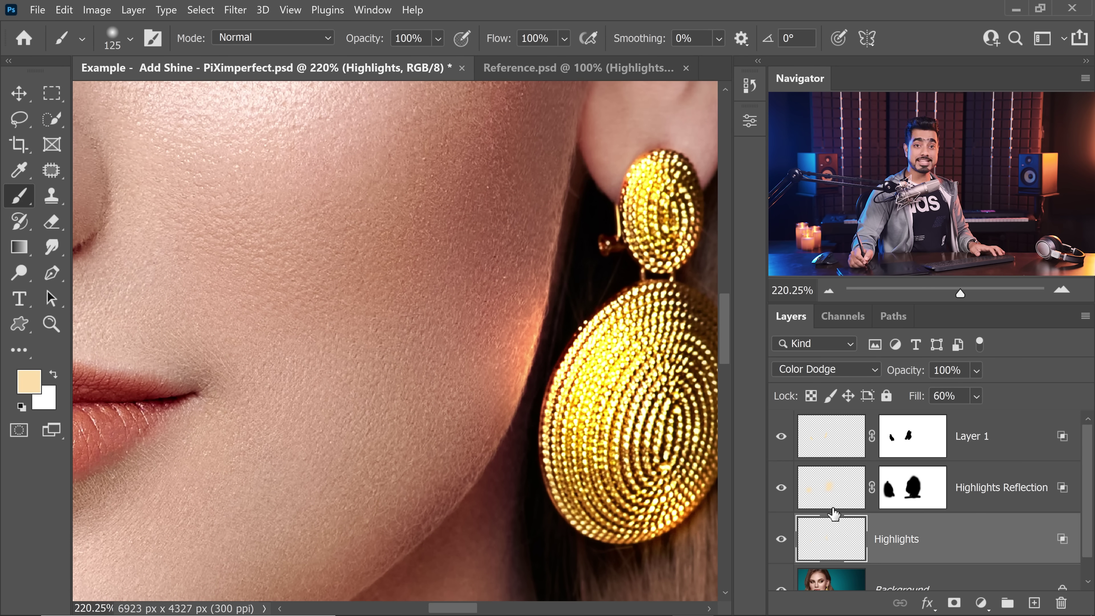
pyautogui.click(51, 222)
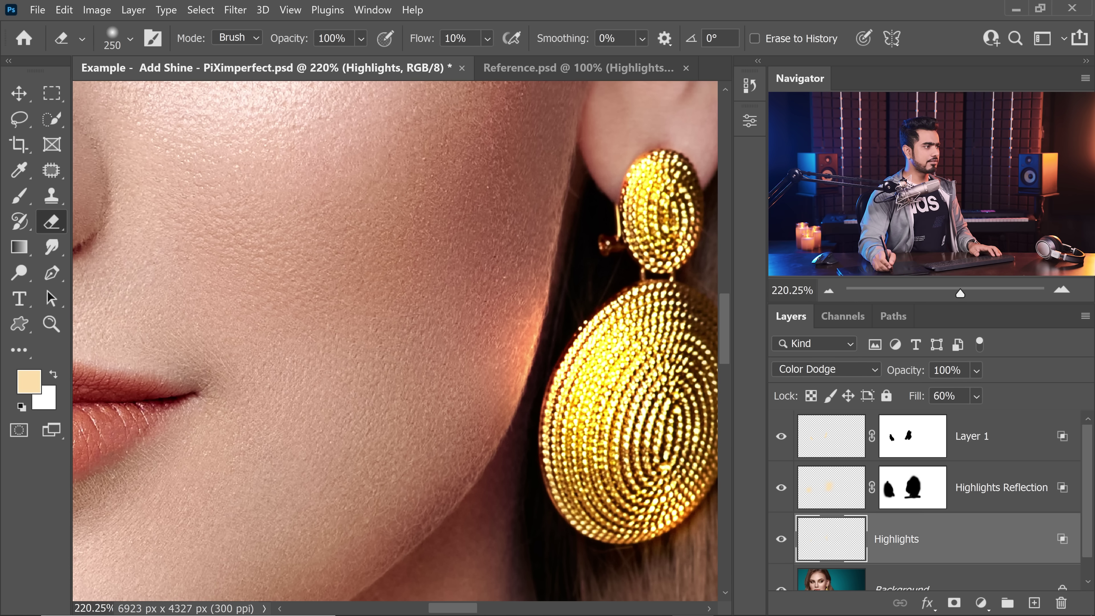
pyautogui.press('[')
pyautogui.press('[')
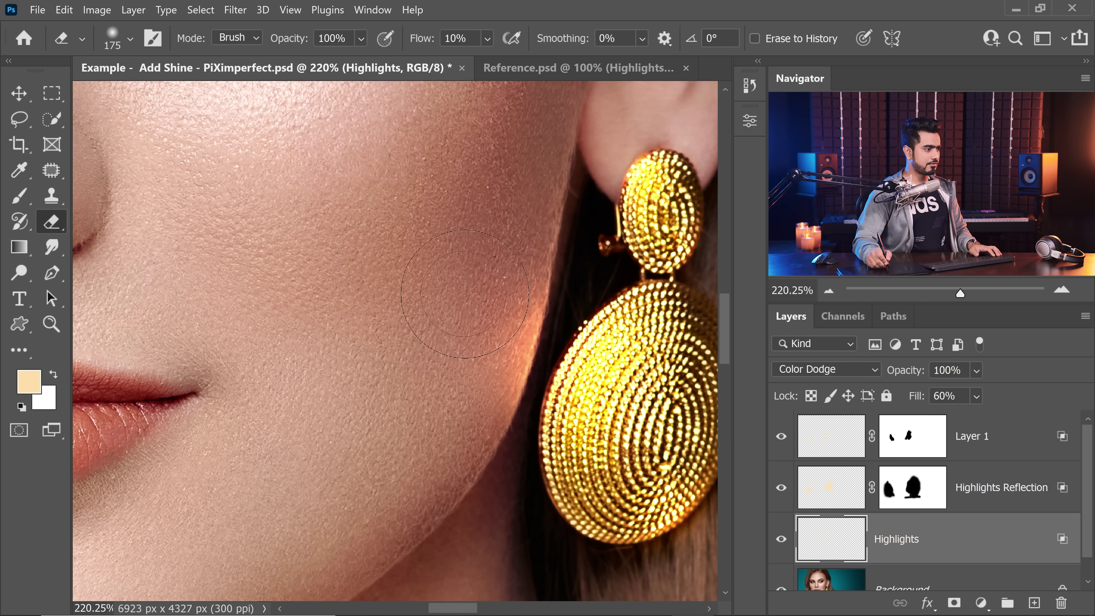
pyautogui.moveTo(485, 270)
pyautogui.mouseDown()
pyautogui.moveTo(472, 328)
pyautogui.moveTo(513, 311)
pyautogui.mouseUp()
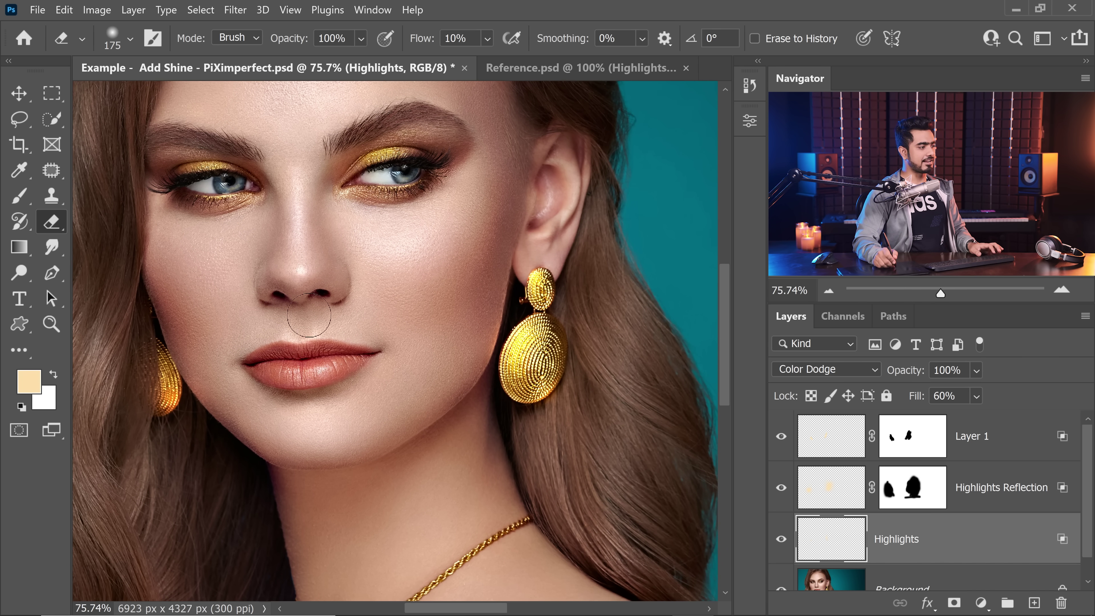
pyautogui.moveTo(309, 316); pyautogui.dragTo(356, 351)
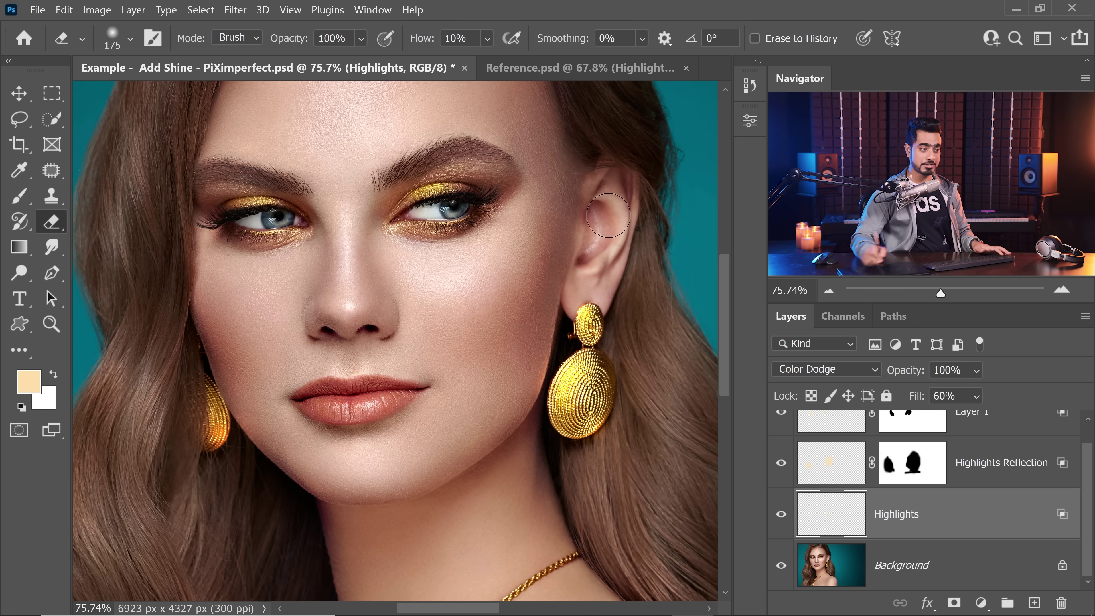
# Rename Layer 1 to 'Highlights Reflection 2'
pyautogui.scroll(1, 1089, 522)
pyautogui.doubleClick(974, 437)
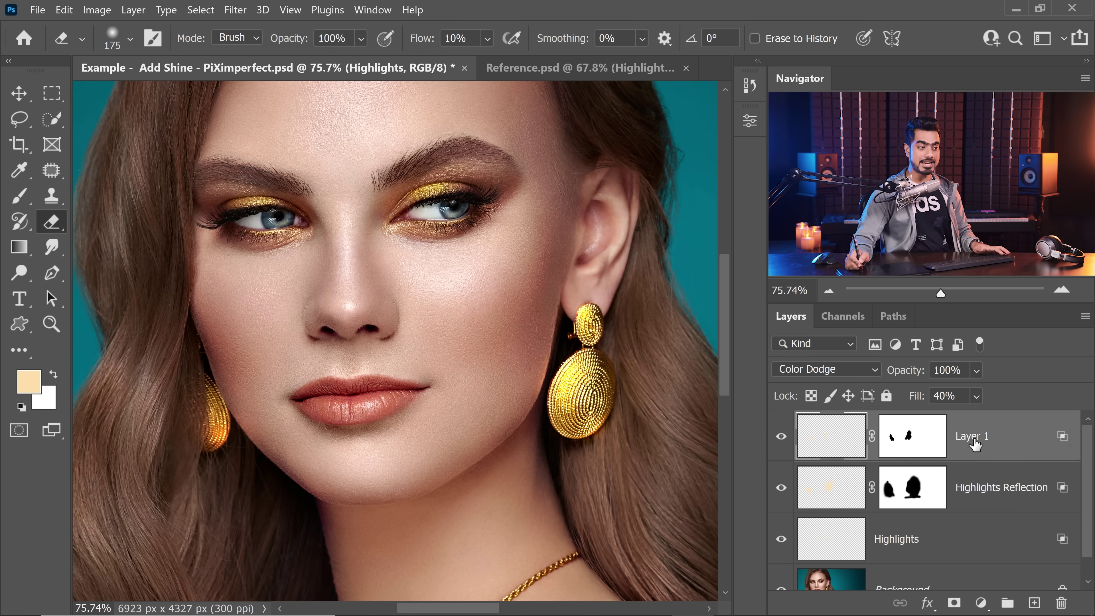
pyautogui.write('Highlights Reflection 2')
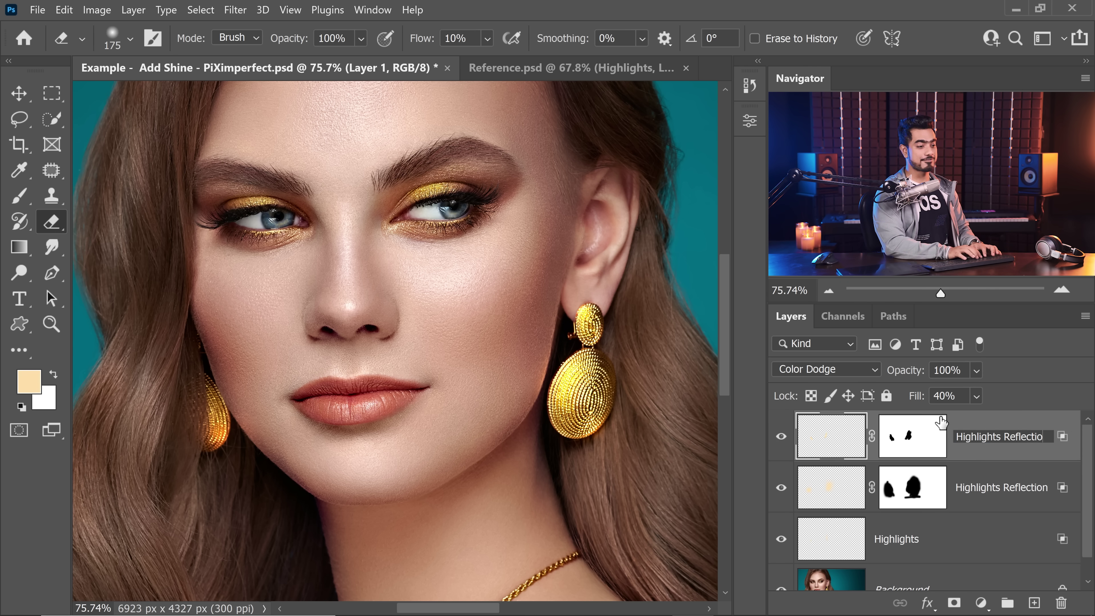
pyautogui.press('Return')
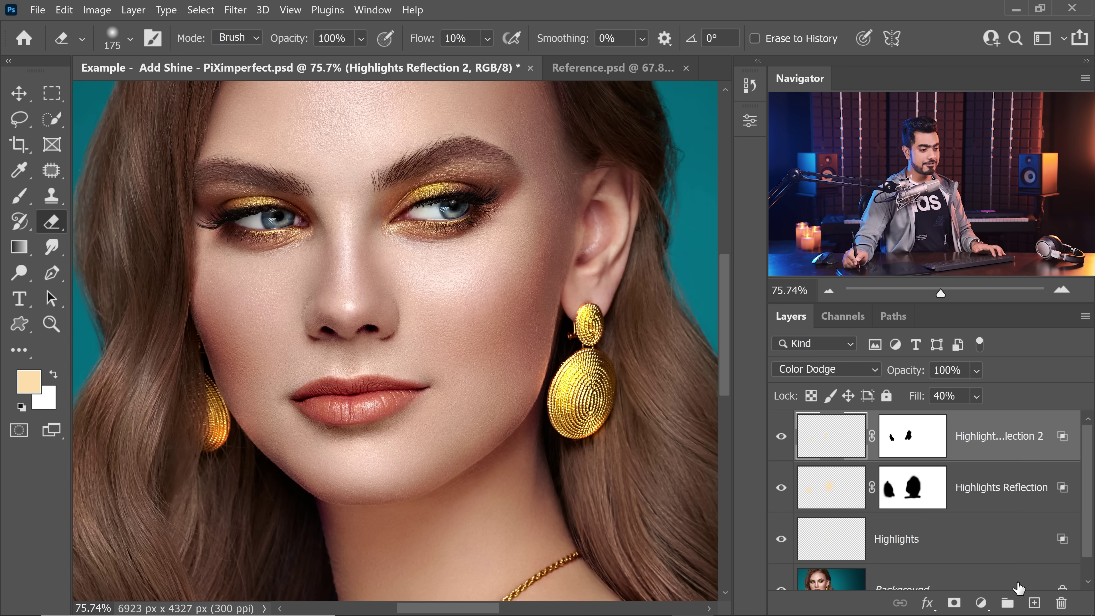
# Add a new empty layer on top named 'Slight Glow'
pyautogui.click(1035, 604)
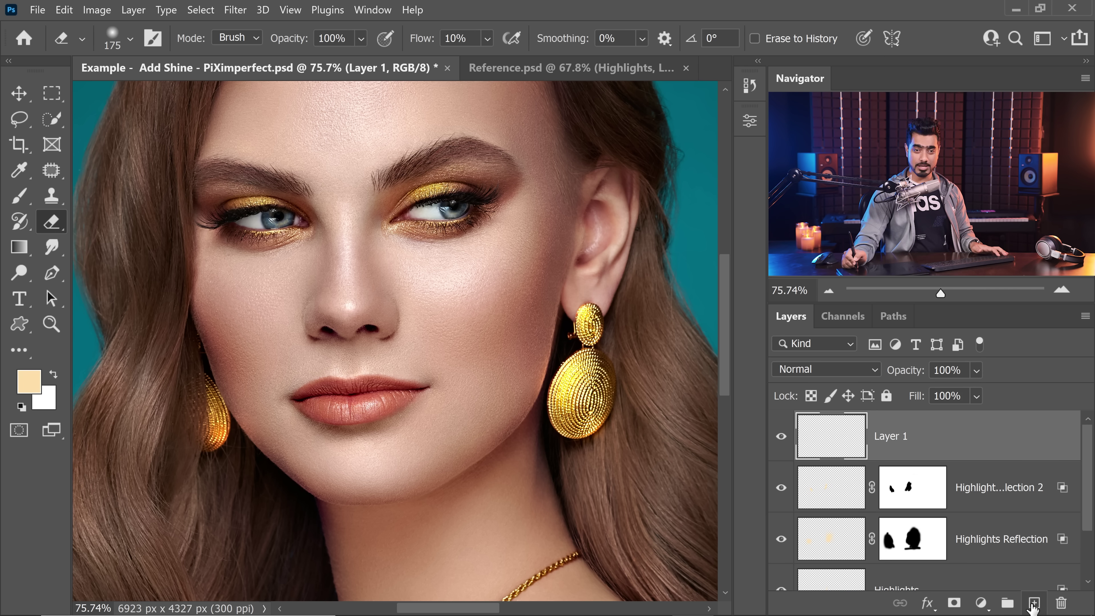
pyautogui.doubleClick(898, 437)
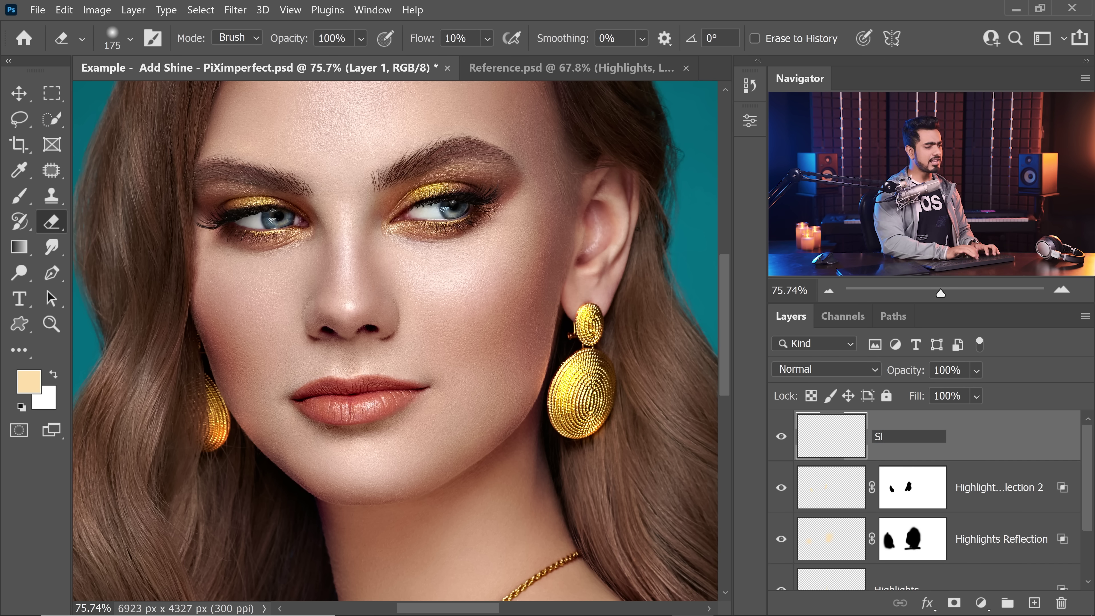
pyautogui.write('Slight Glow')
pyautogui.press('Return')
# Zoom in on the right earring and set up a 250 brush, undoing a test stroke
pyautogui.click(580, 377)
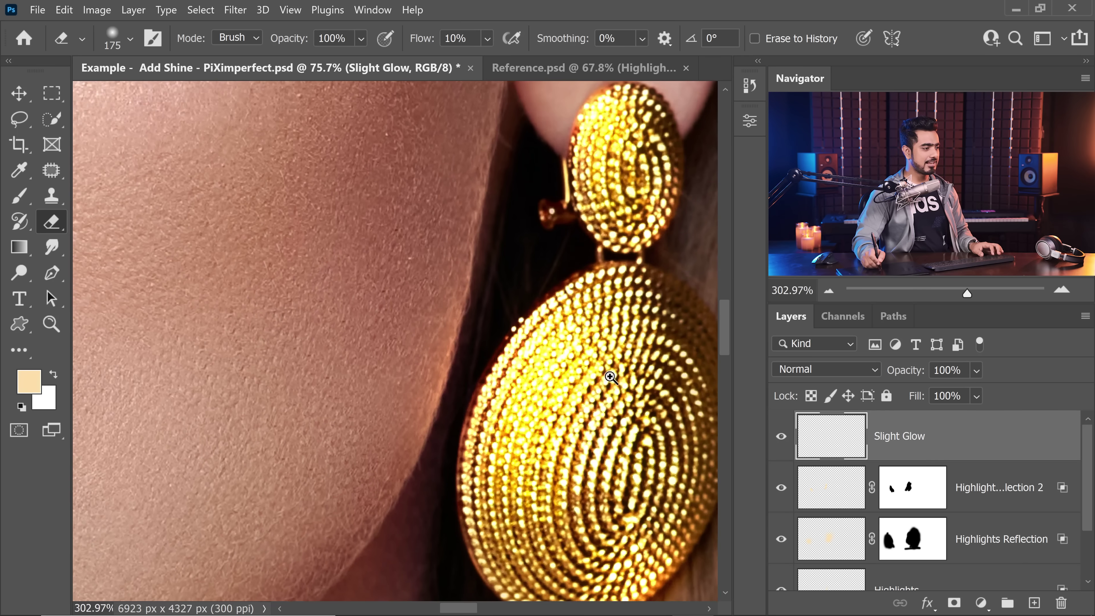
pyautogui.press(']')
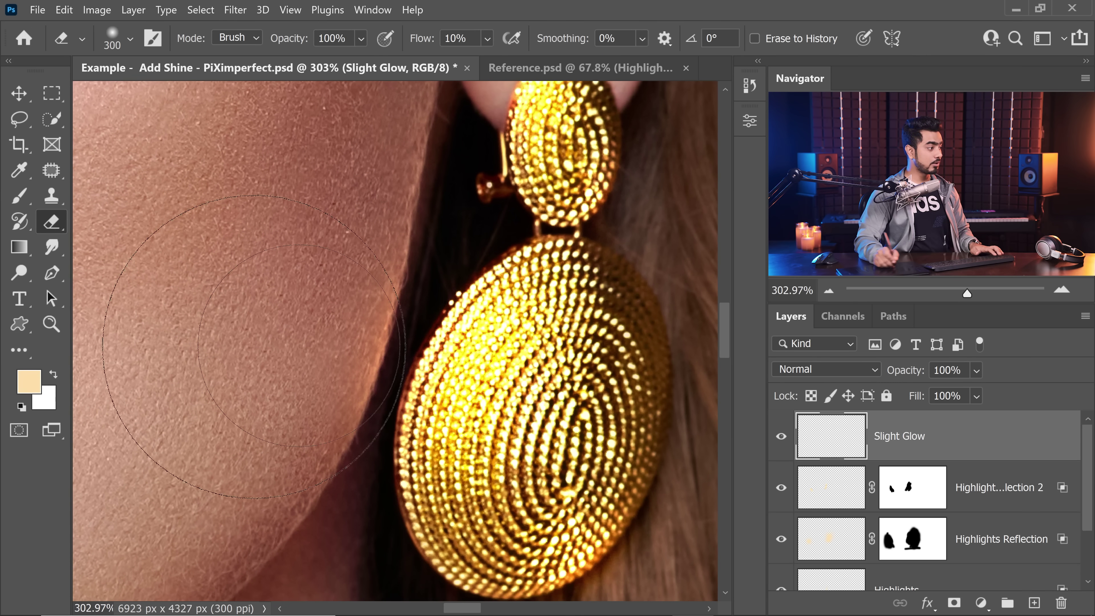
pyautogui.press(']')
pyautogui.press(']')
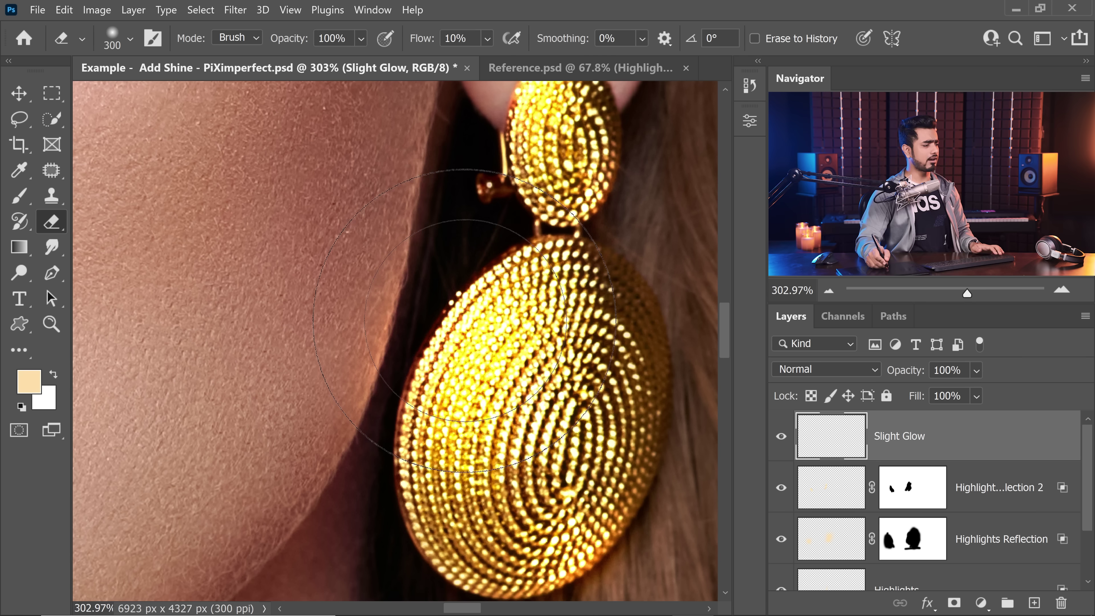
pyautogui.press('[')
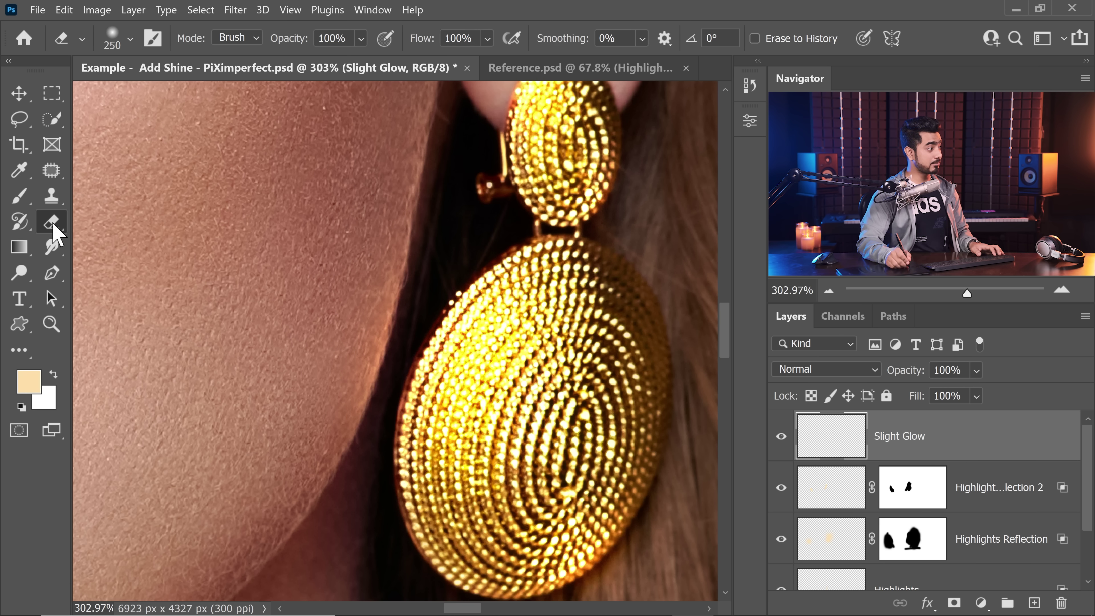
pyautogui.click(21, 199)
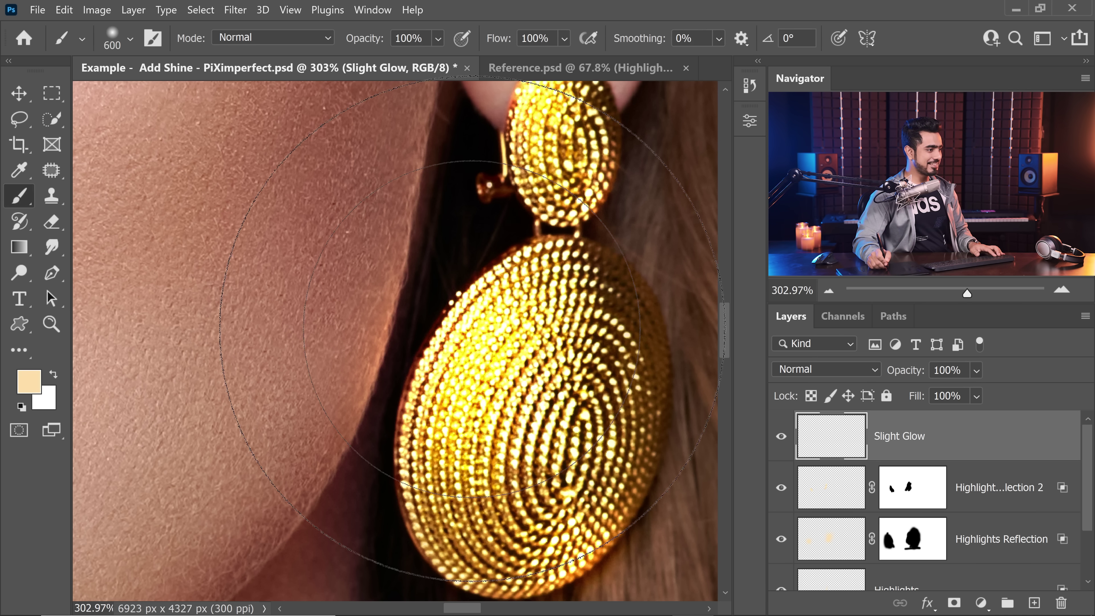
pyautogui.press('[')
pyautogui.press('[')
pyautogui.press('[')
pyautogui.press('[')
pyautogui.press('[')
pyautogui.press('[')
pyautogui.press('[')
pyautogui.click(472, 340)
pyautogui.hotkey('ctrl', 'z')
# Switch the foreground to a deeper yellow and paint soft glow on the earring's upper left
pyautogui.click(29, 381)
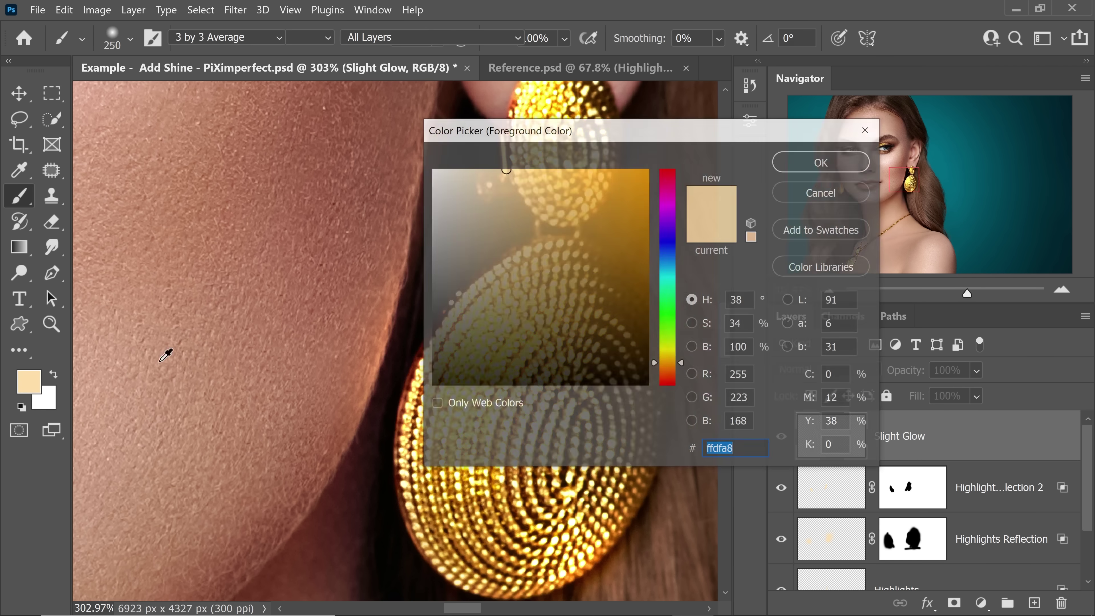
pyautogui.moveTo(553, 169); pyautogui.dragTo(579, 169)
pyautogui.click(803, 163)
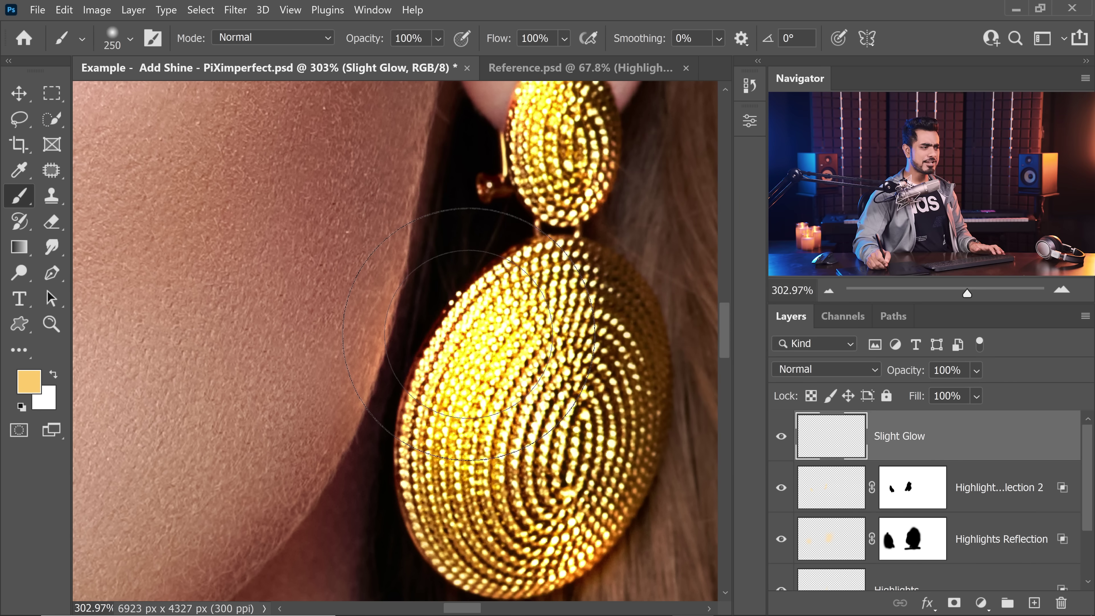
pyautogui.moveTo(469, 334); pyautogui.dragTo(487, 359)
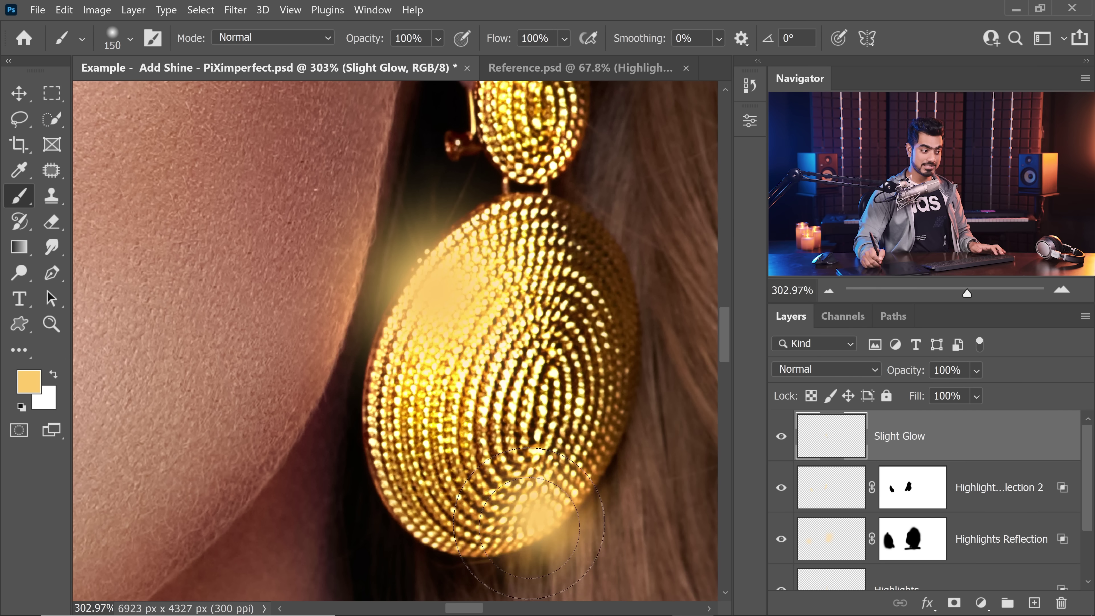
pyautogui.moveTo(539, 106); pyautogui.dragTo(476, 250)
pyautogui.press('[')
pyautogui.press('[')
pyautogui.press('[')
pyautogui.press('[')
pyautogui.scroll(-5, 528, 383)
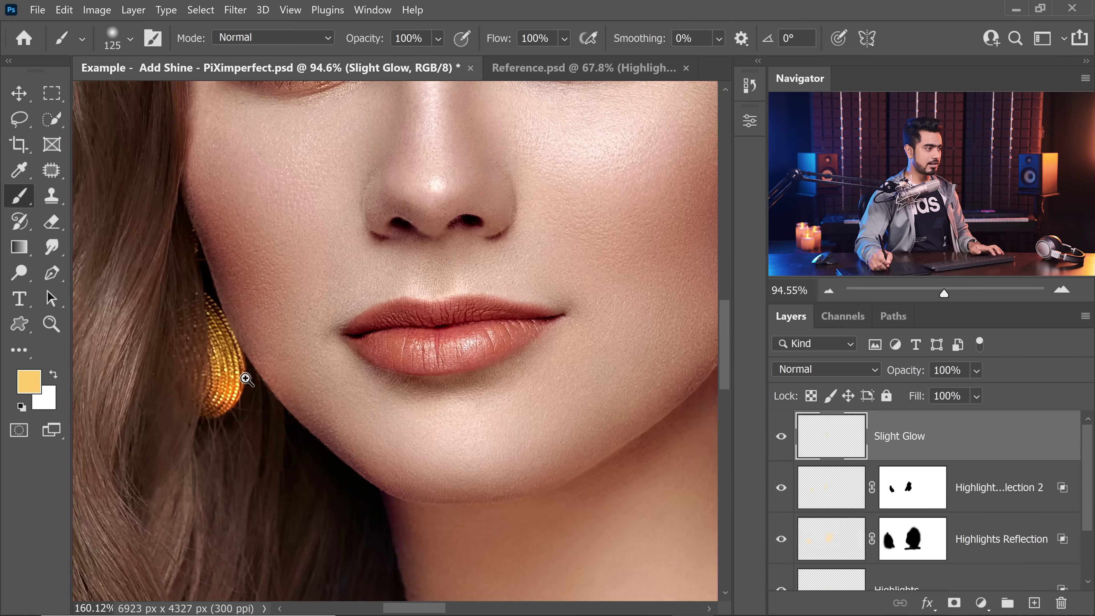
pyautogui.scroll(4, 431, 328)
pyautogui.scroll(-6, 401, 310)
pyautogui.press(']')
pyautogui.press(']')
pyautogui.press(']')
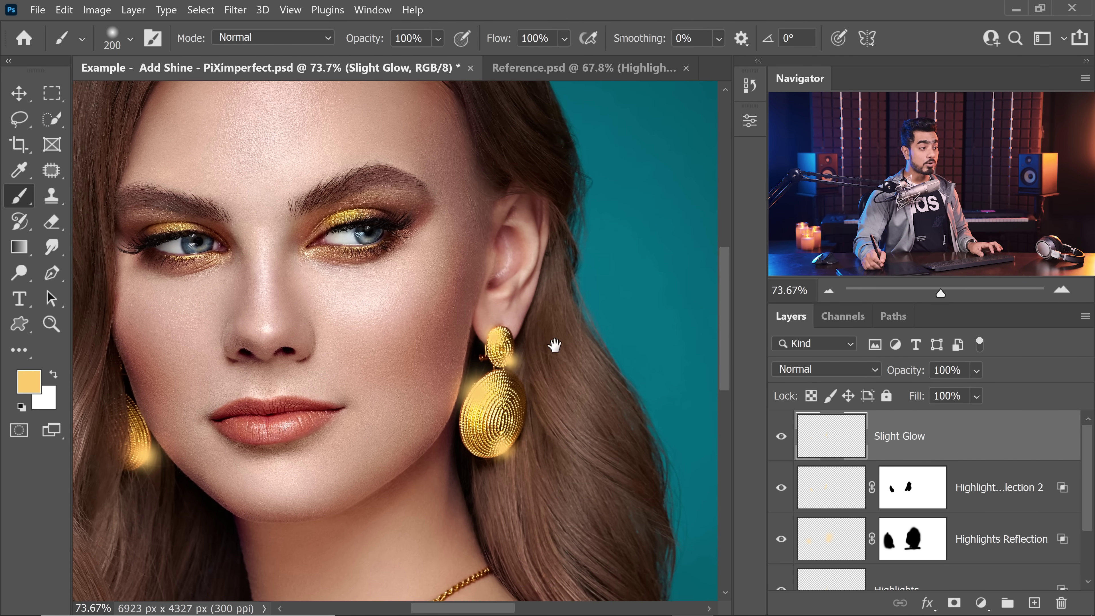
pyautogui.scroll(4, 471, 387)
pyautogui.moveTo(492, 398); pyautogui.dragTo(464, 391)
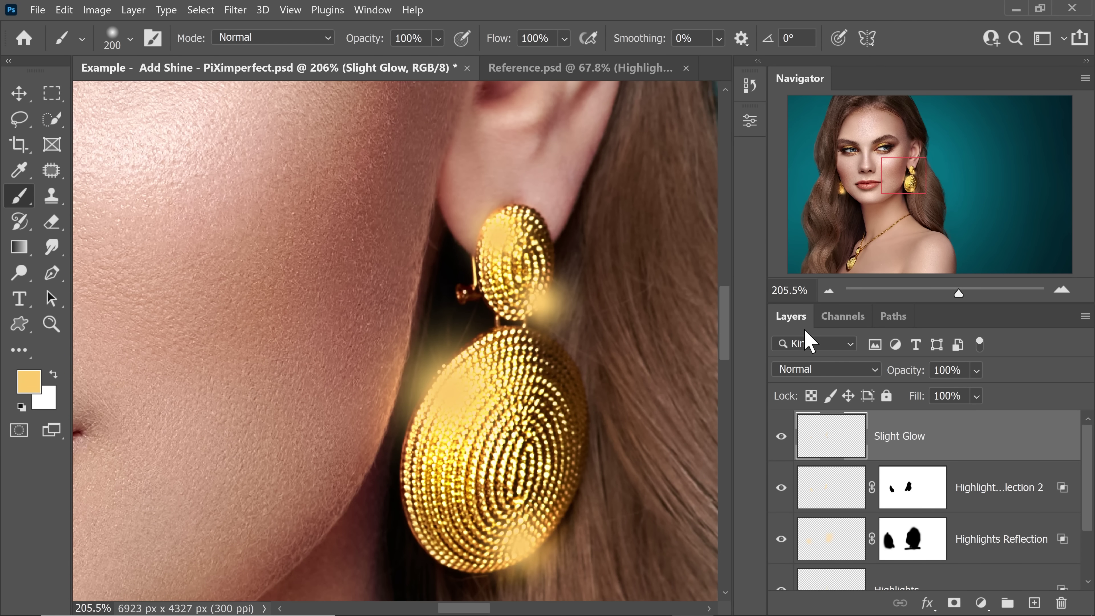
# Set the Slight Glow layer to Screen blending and lower its opacity to 42%
pyautogui.click(804, 369)
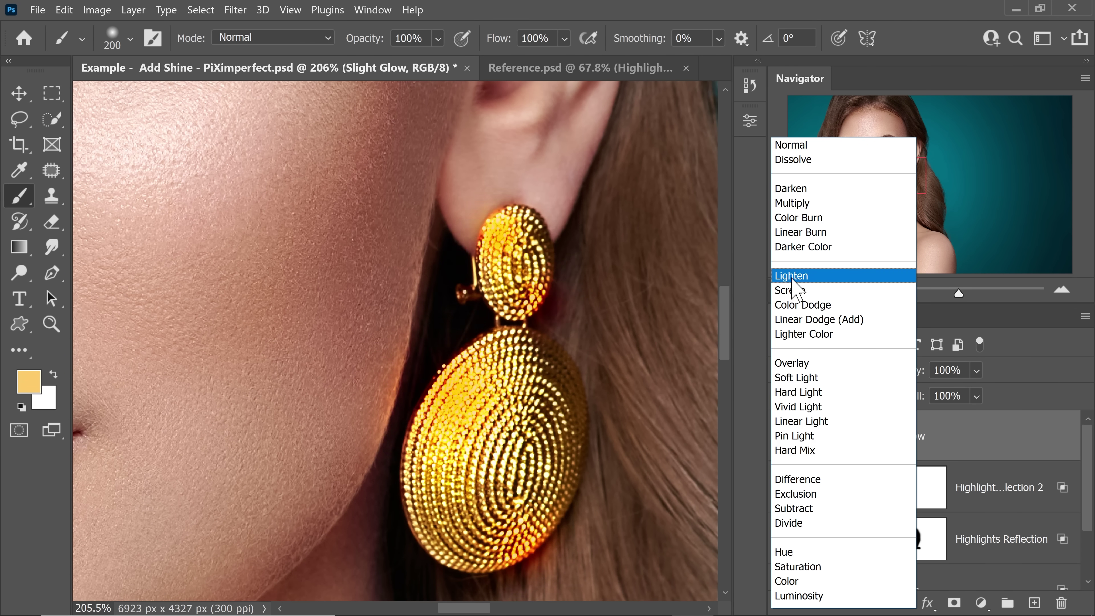
pyautogui.click(794, 293)
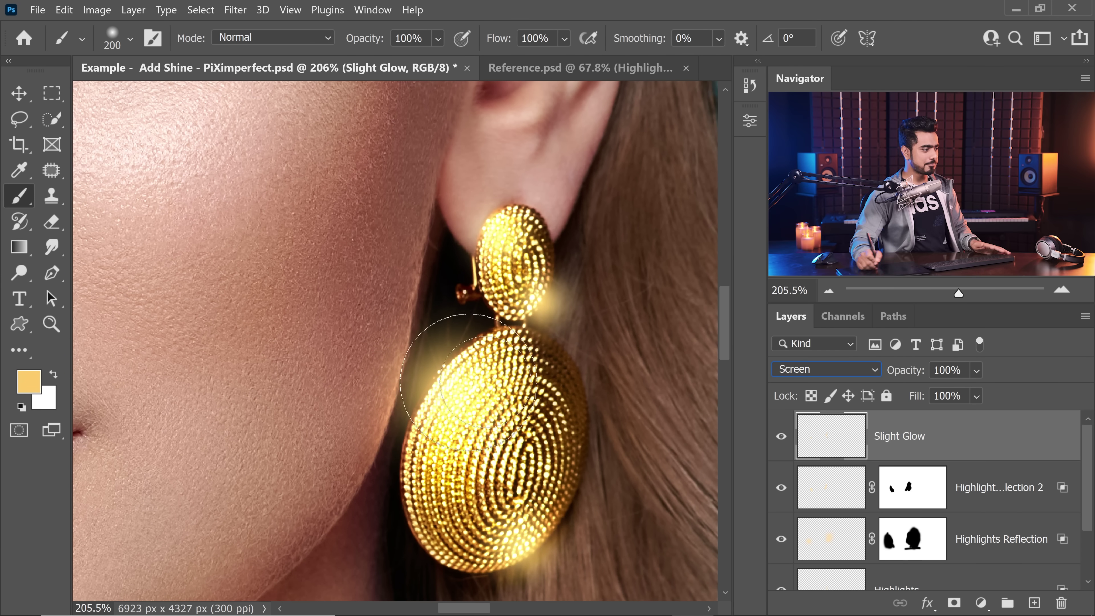
pyautogui.scroll(-5, 483, 388)
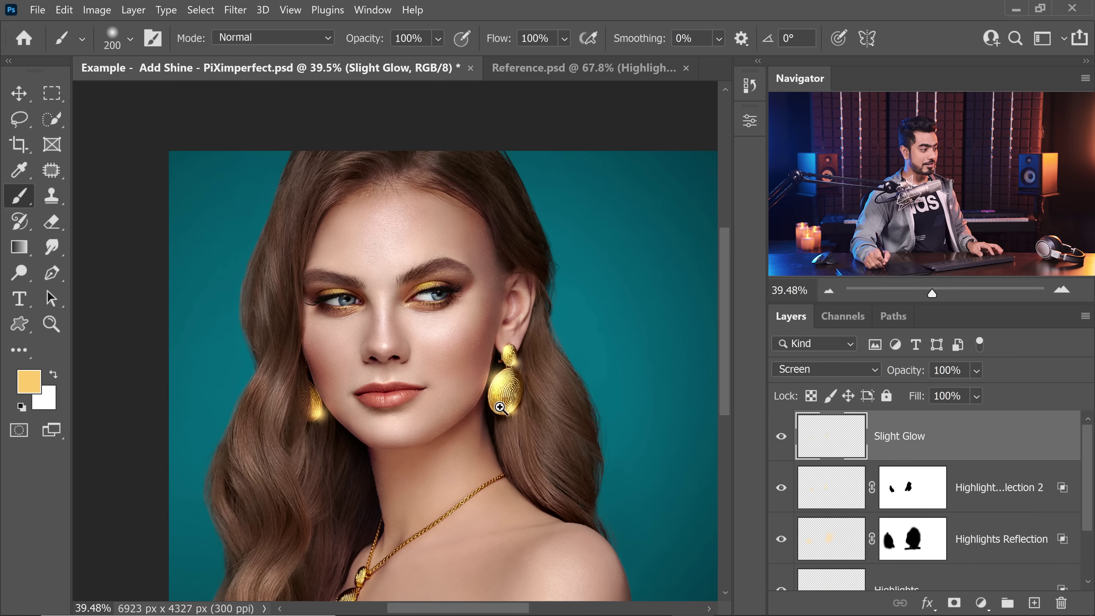
pyautogui.scroll(5, 520, 383)
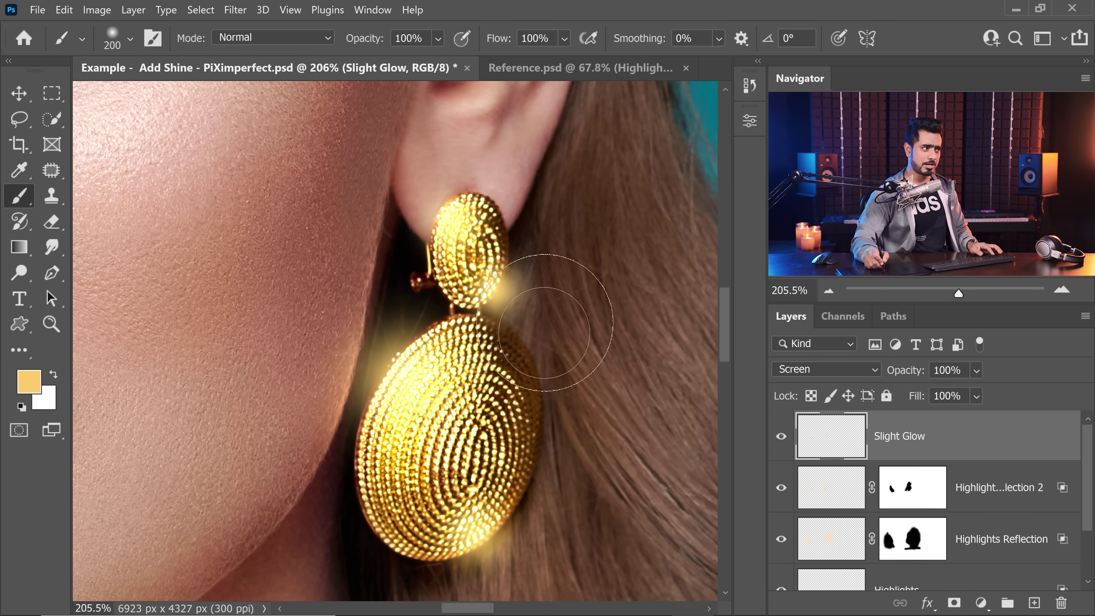
pyautogui.moveTo(910, 374); pyautogui.dragTo(891, 374)
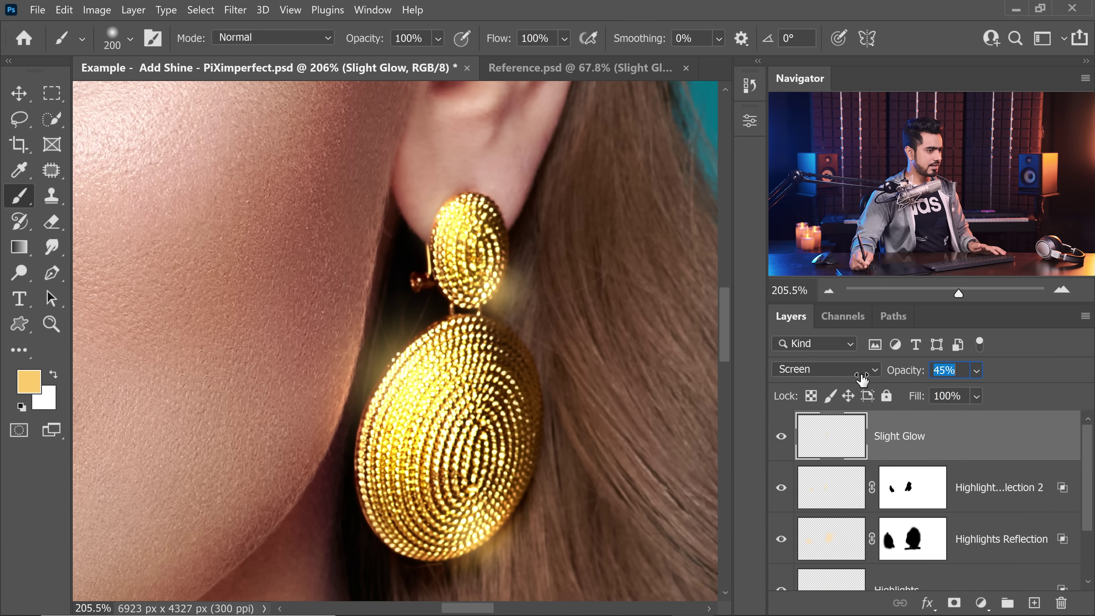
pyautogui.moveTo(862, 379); pyautogui.dragTo(861, 380)
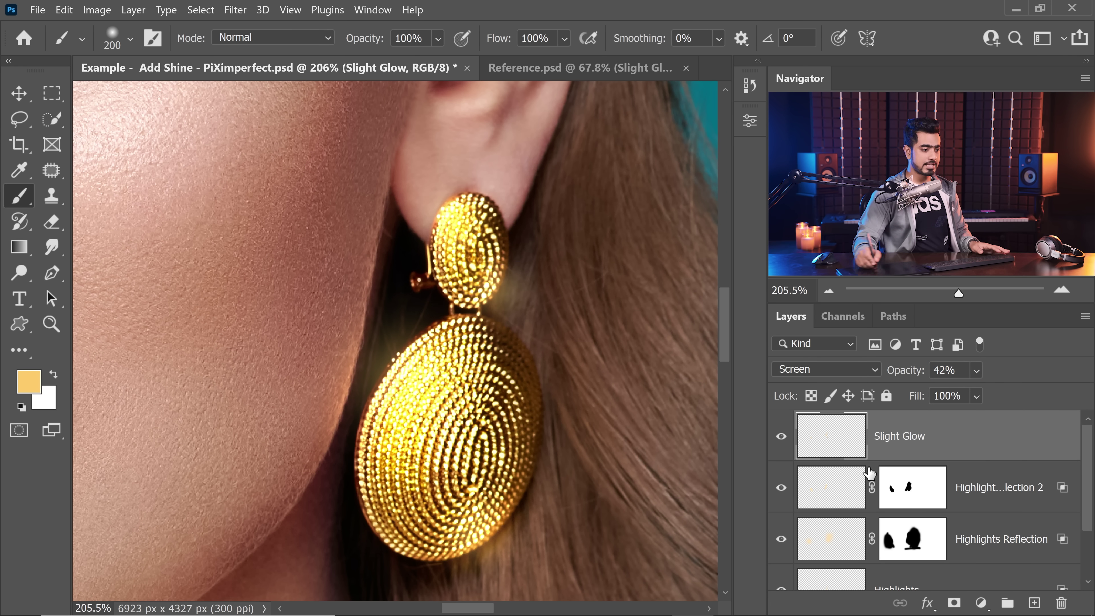
# Add a mask to Slight Glow and mask away glow near the earring's top stud with a 60 brush
pyautogui.click(955, 604)
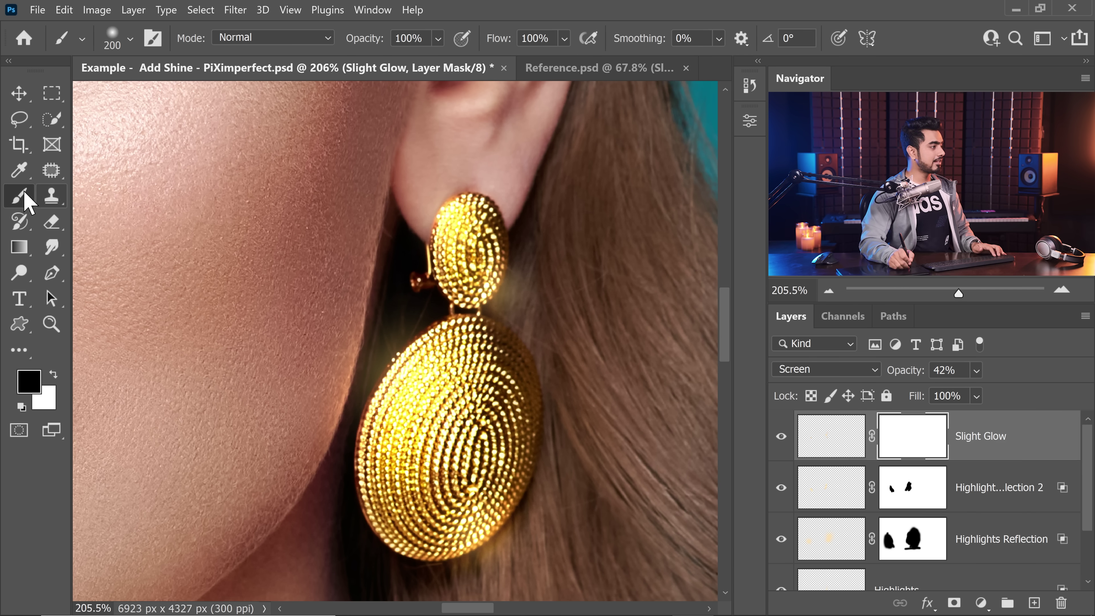
pyautogui.moveTo(395, 305); pyautogui.dragTo(403, 306)
pyautogui.press('[')
pyautogui.press('[')
pyautogui.press('[')
pyautogui.press('[')
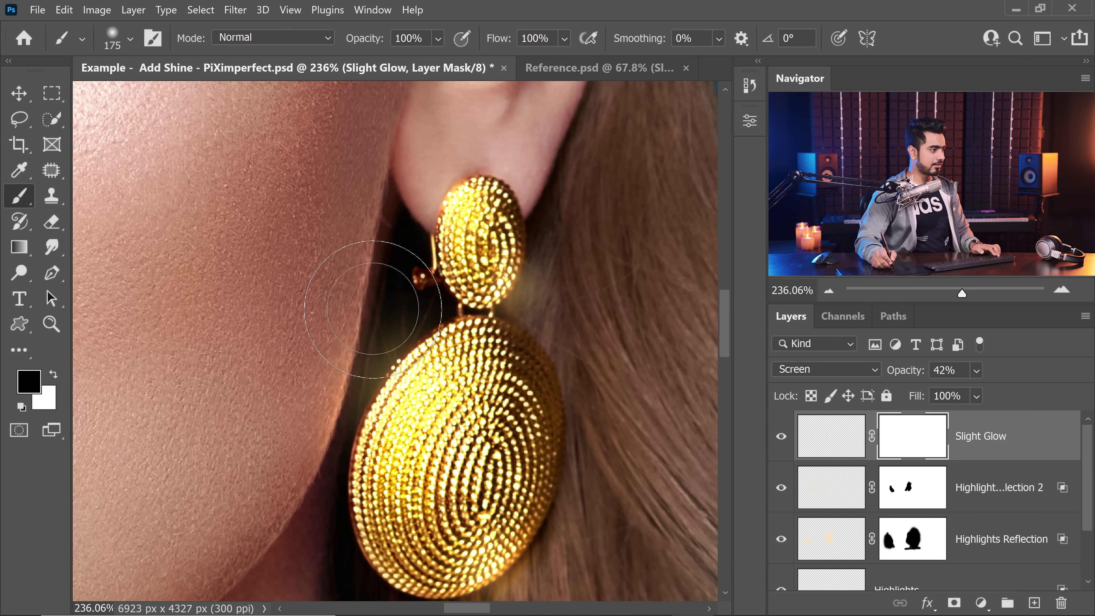
pyautogui.press('[')
pyautogui.press('[')
pyautogui.press('[')
pyautogui.press('[')
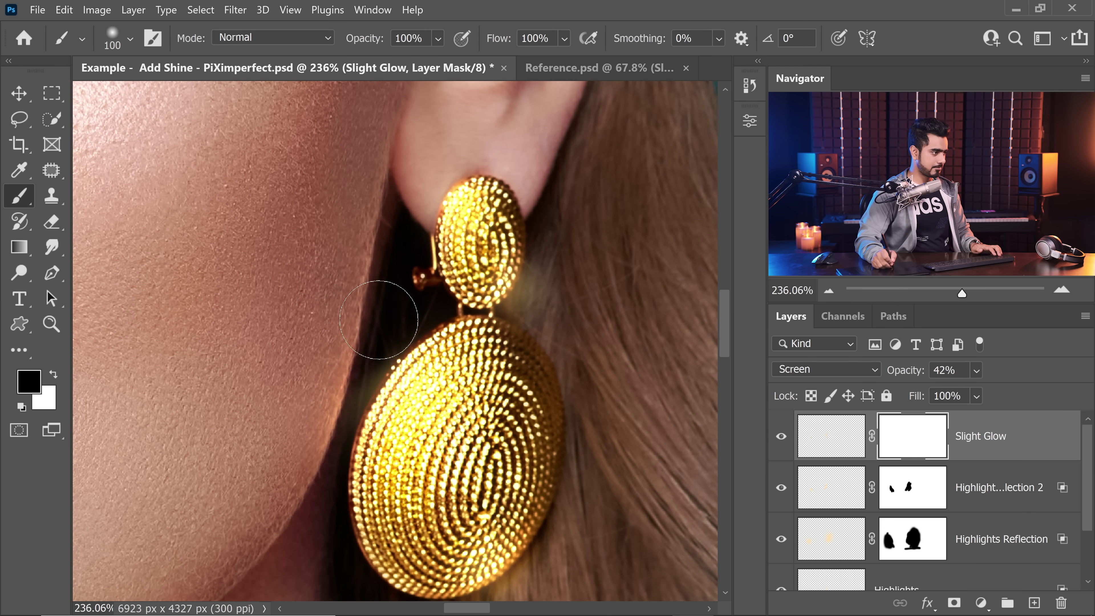
pyautogui.moveTo(517, 263); pyautogui.dragTo(551, 283)
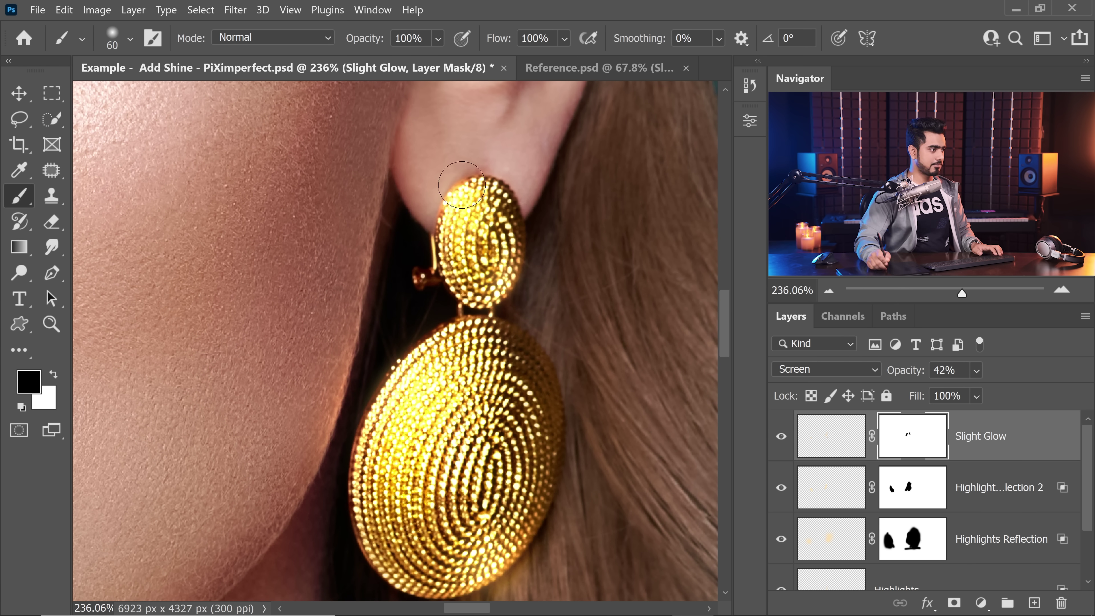
# Enlarge the mask brush and survey the earring, hair and whole face for spilled glow
pyautogui.scroll(-3, 477, 391)
pyautogui.scroll(-3, 208, 367)
pyautogui.scroll(4, 183, 366)
pyautogui.press(']')
pyautogui.press(']')
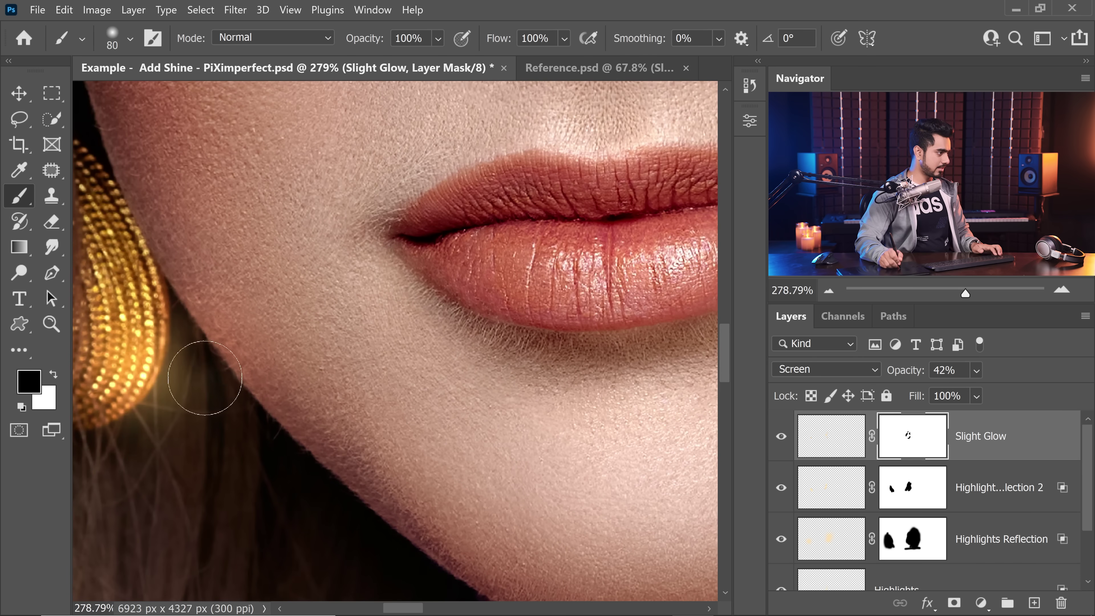
pyautogui.moveTo(254, 384); pyautogui.dragTo(342, 359)
pyautogui.press(']')
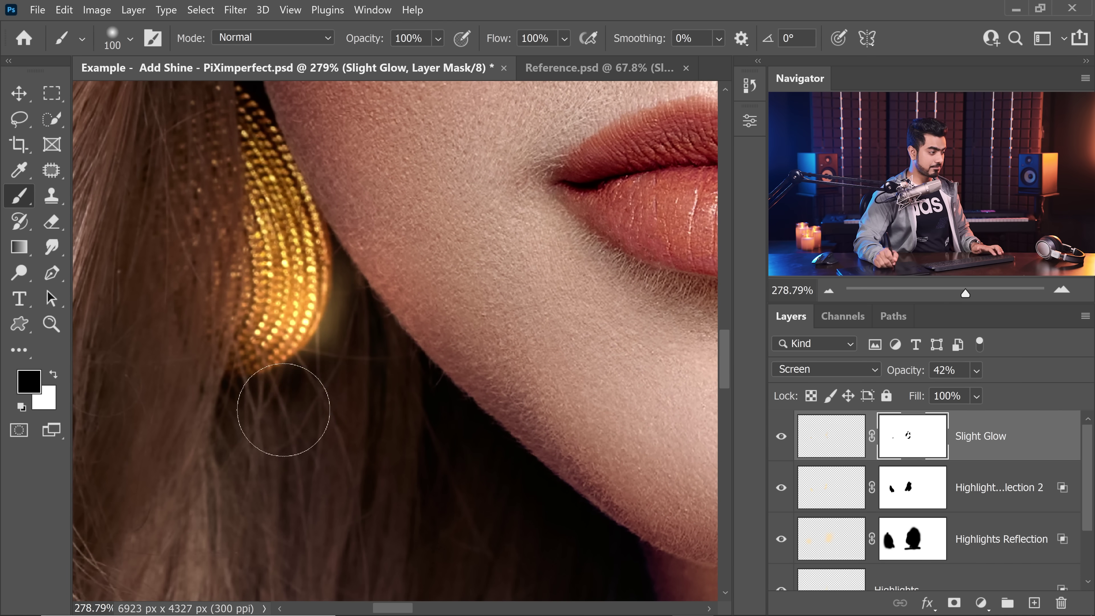
pyautogui.scroll(-5, 431, 328)
pyautogui.moveTo(469, 264); pyautogui.dragTo(290, 412)
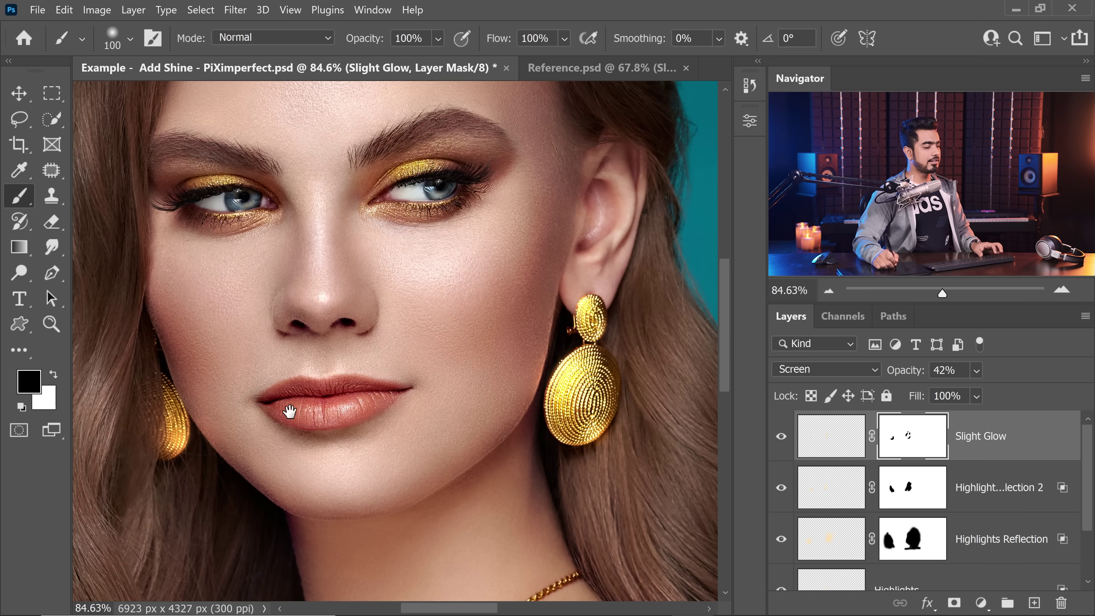
pyautogui.scroll(3, 571, 382)
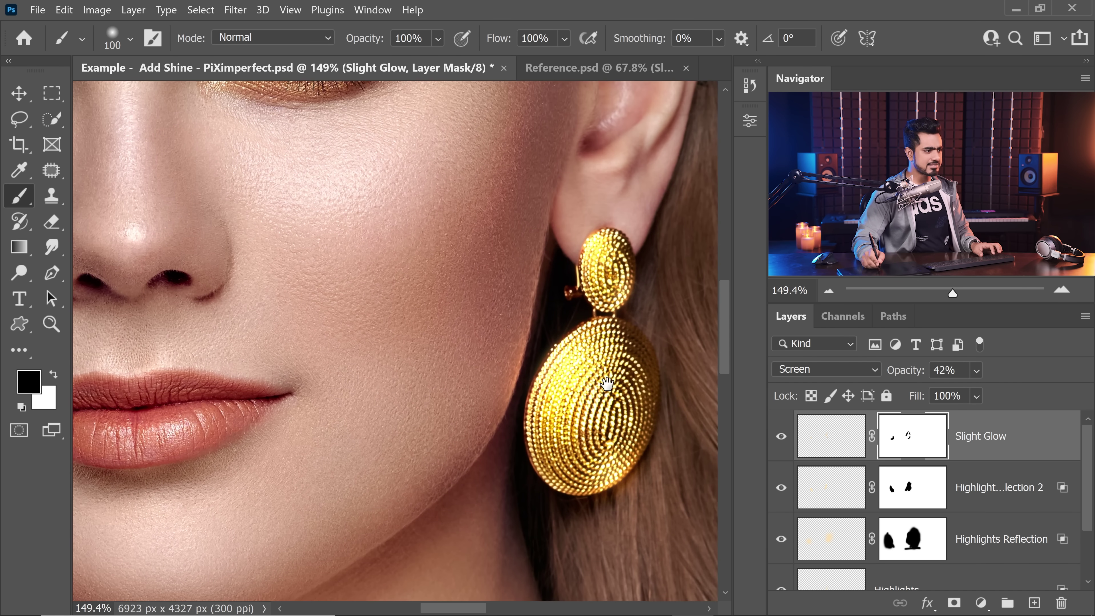
# Make the Slight Glow layer visible again and nudge the view over the earring
pyautogui.click(780, 438)
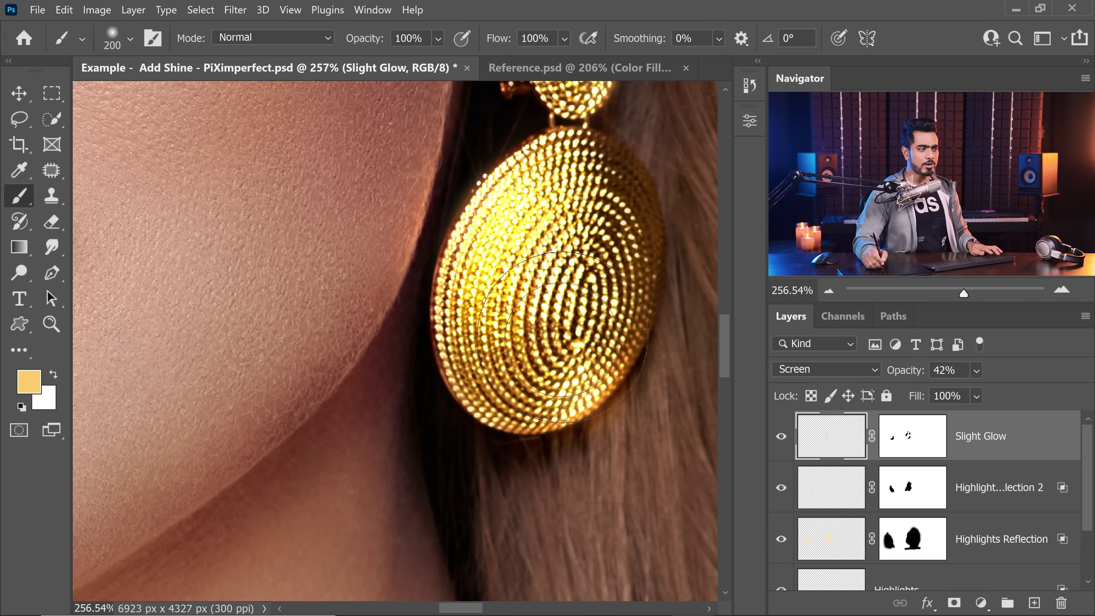
pyautogui.moveTo(586, 318); pyautogui.dragTo(563, 331)
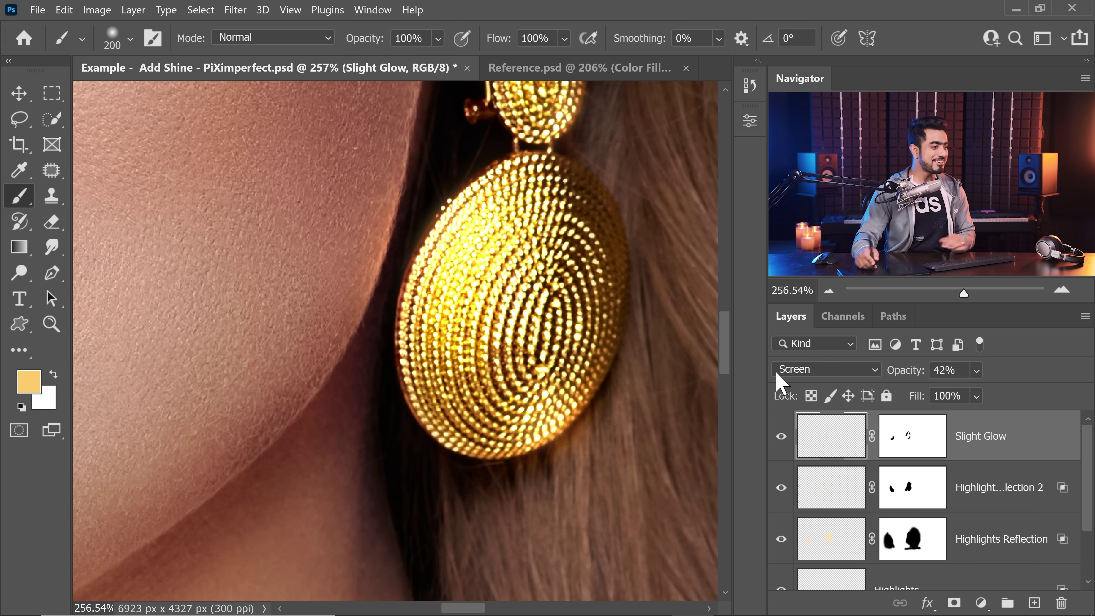
# Add Color Fill 1, a dark brown (79510a) solid colour fill, and set it to Multiply
pyautogui.click(982, 604)
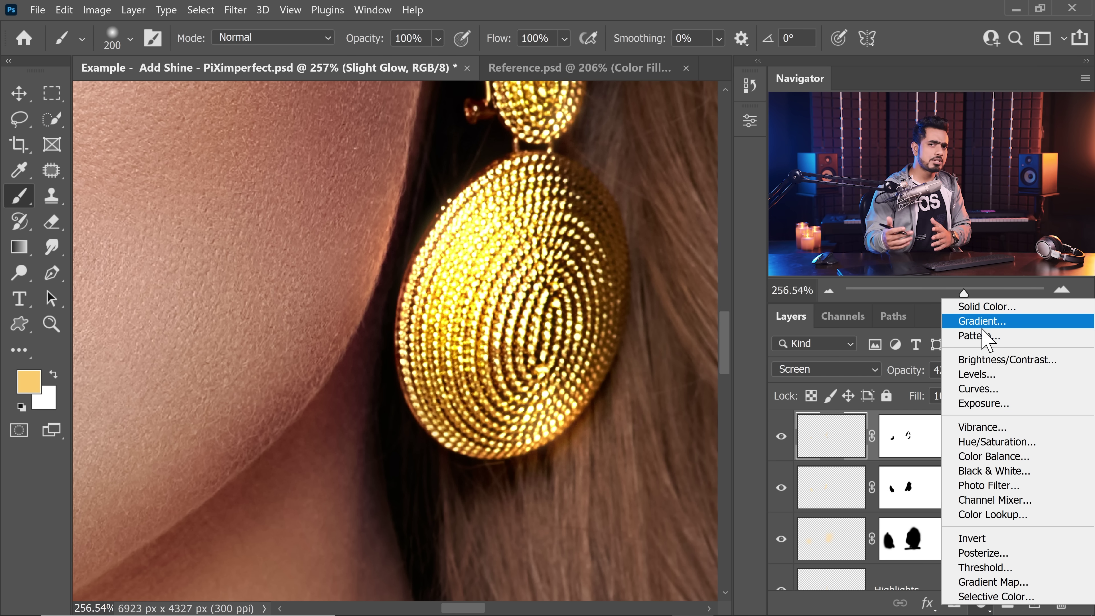
pyautogui.click(975, 309)
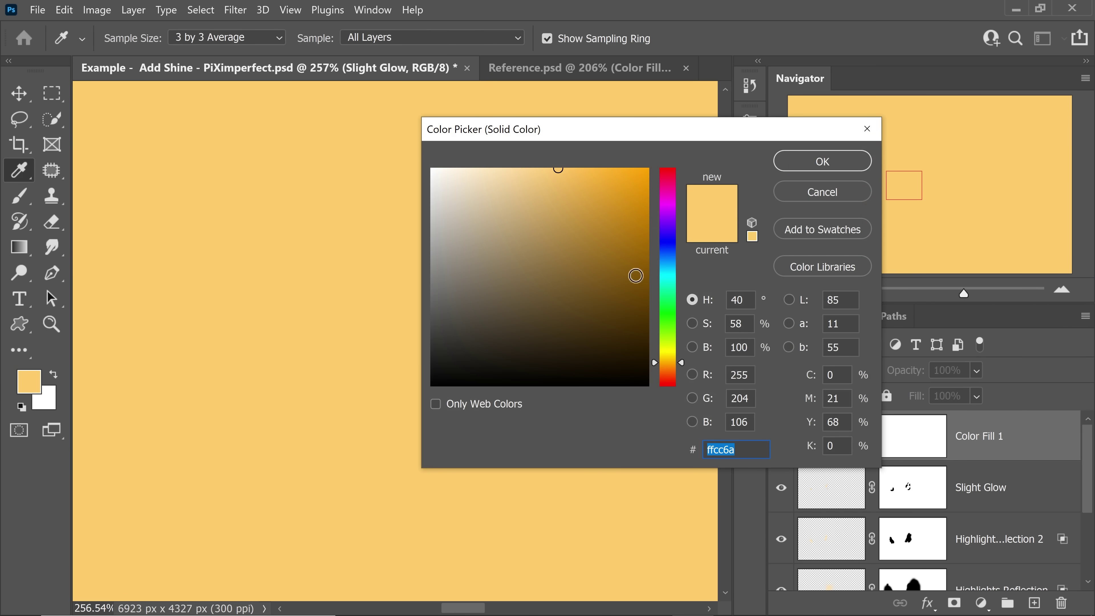
pyautogui.click(619, 284)
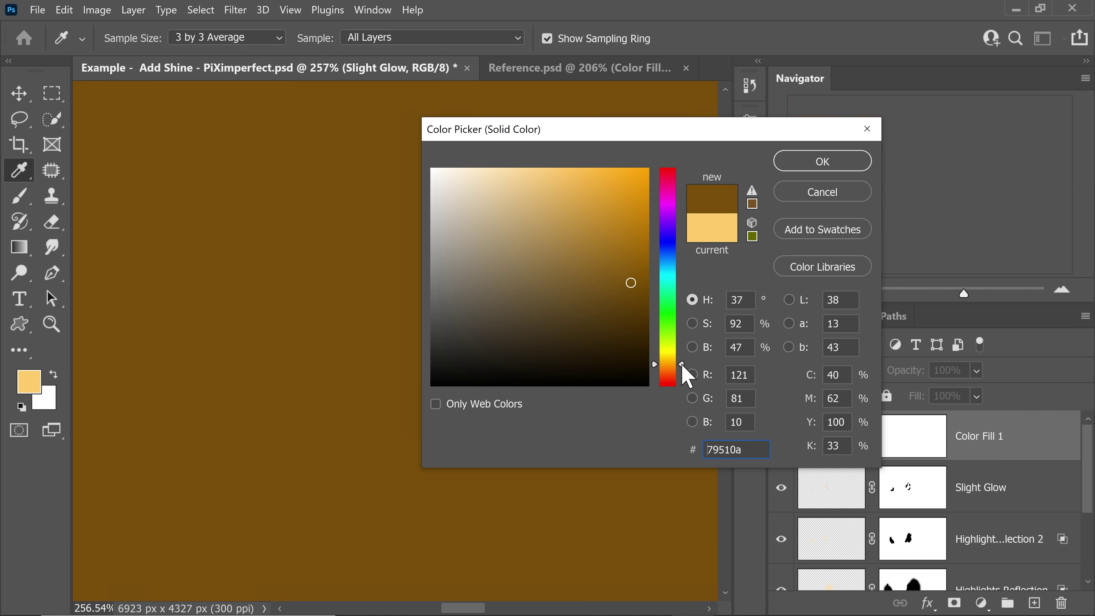
pyautogui.click(802, 166)
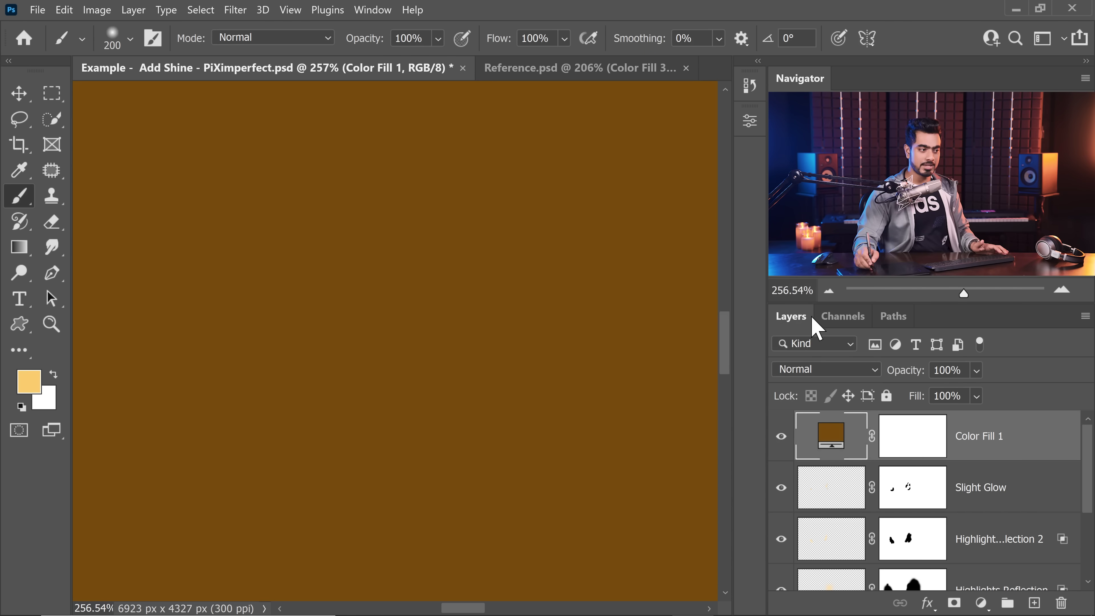
pyautogui.click(805, 370)
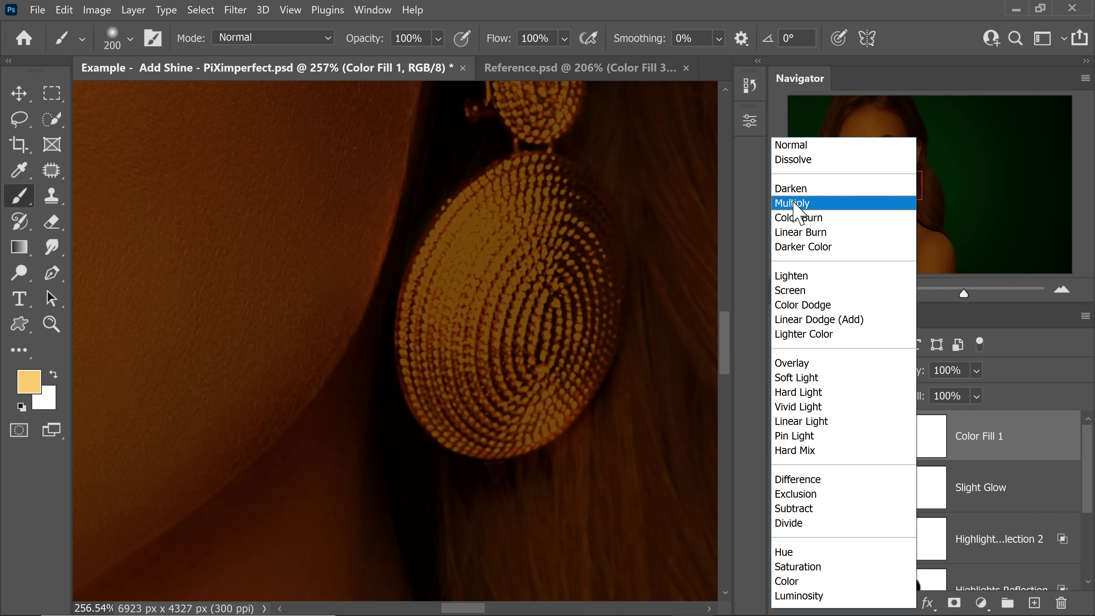
pyautogui.click(793, 203)
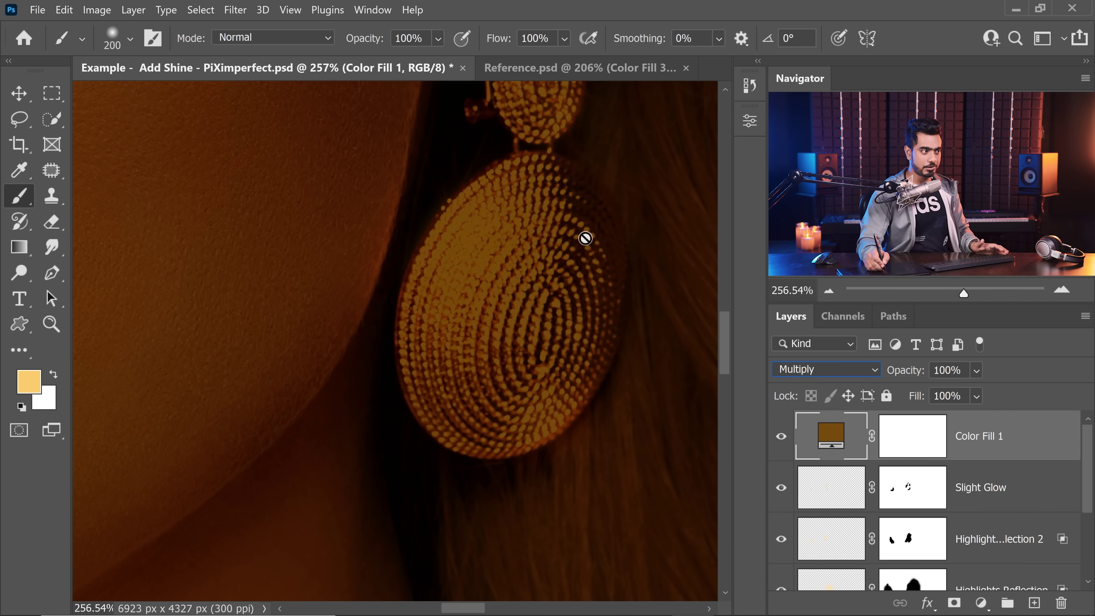
pyautogui.scroll(-5, 499, 267)
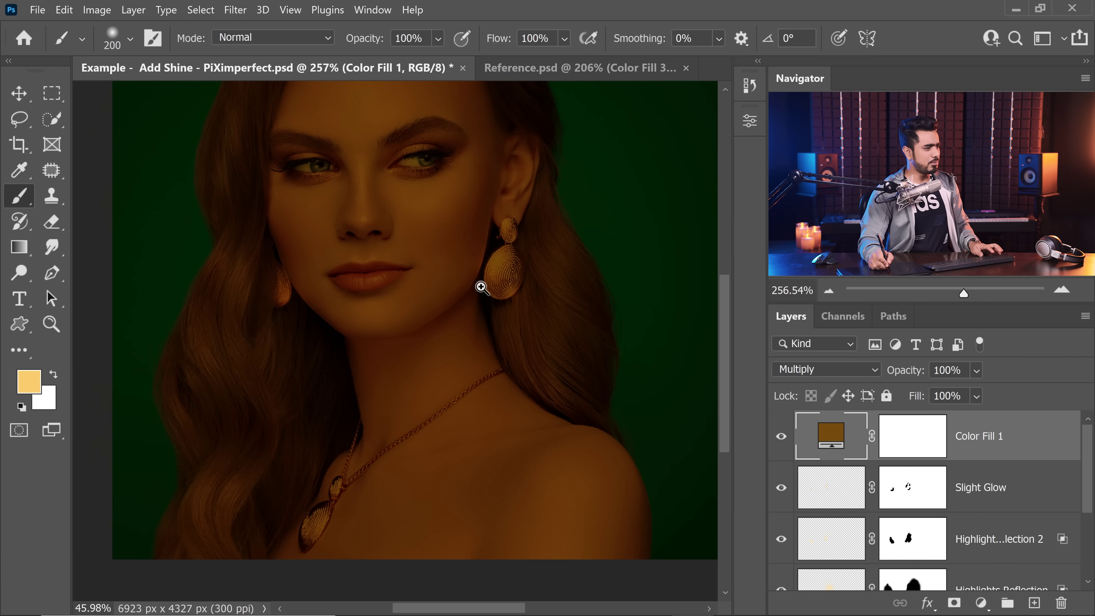
pyautogui.scroll(5, 531, 259)
pyautogui.click(886, 418)
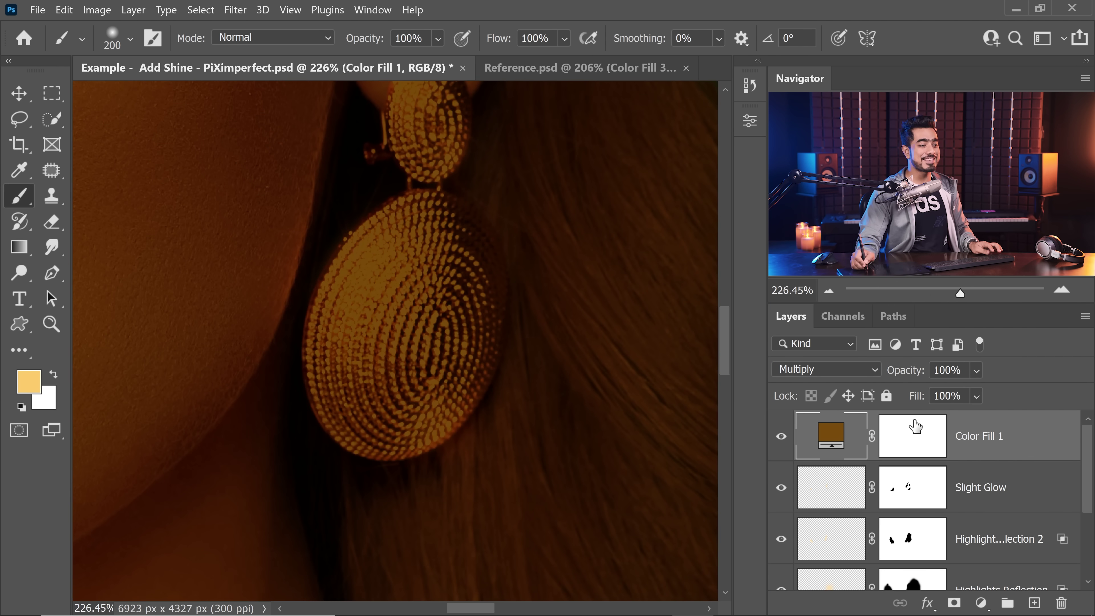
# Invert the Color Fill 1 mask to black and paint white spots on the lower and upper earring
pyautogui.hotkey('ctrl', 'i')
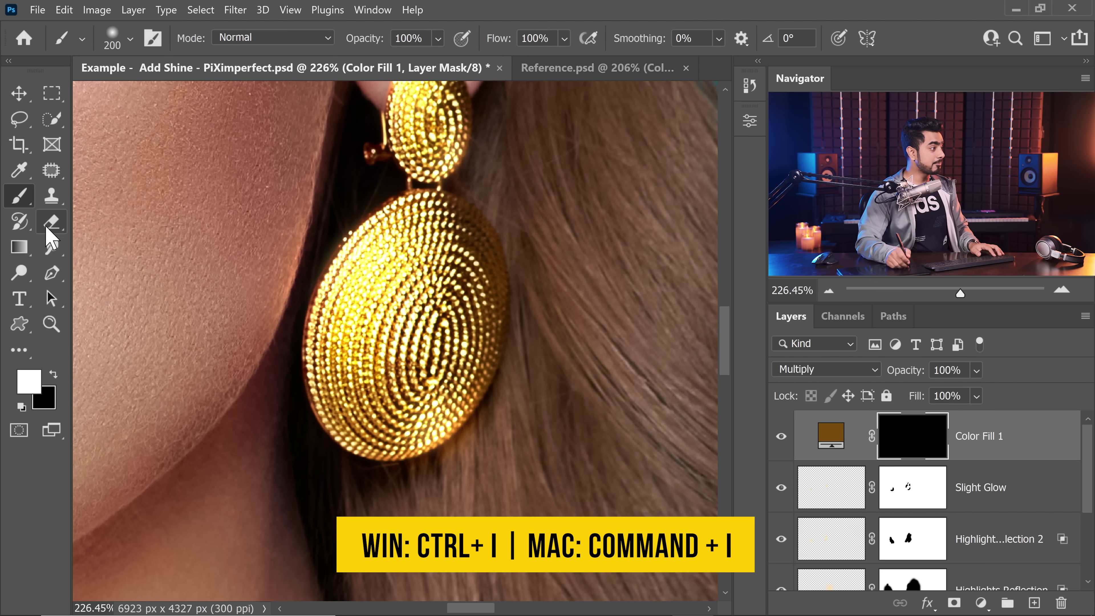
pyautogui.scroll(1, 396, 380)
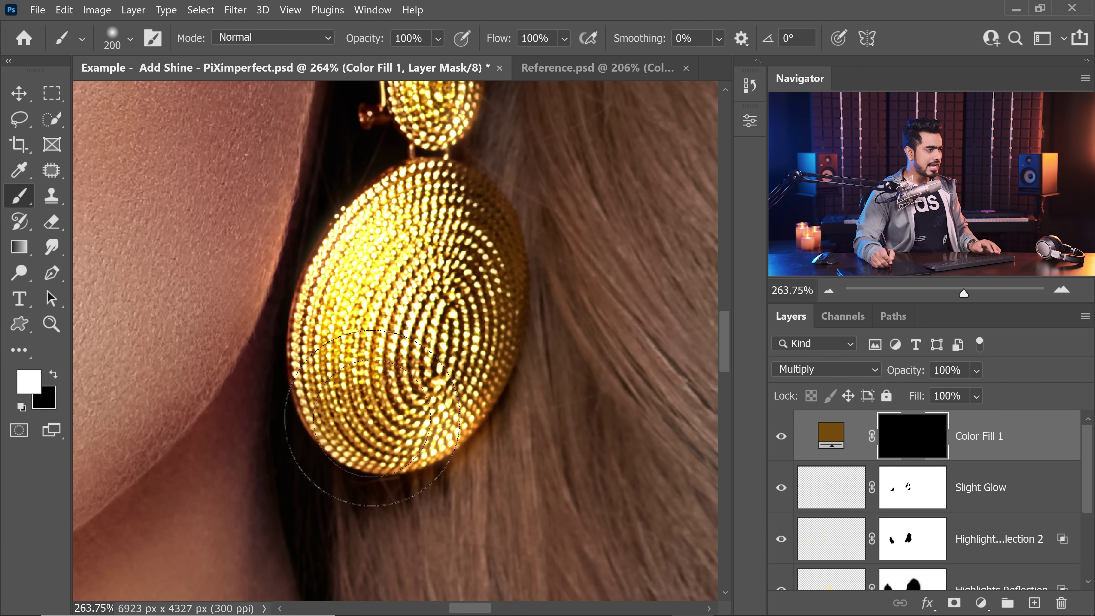
pyautogui.press(']')
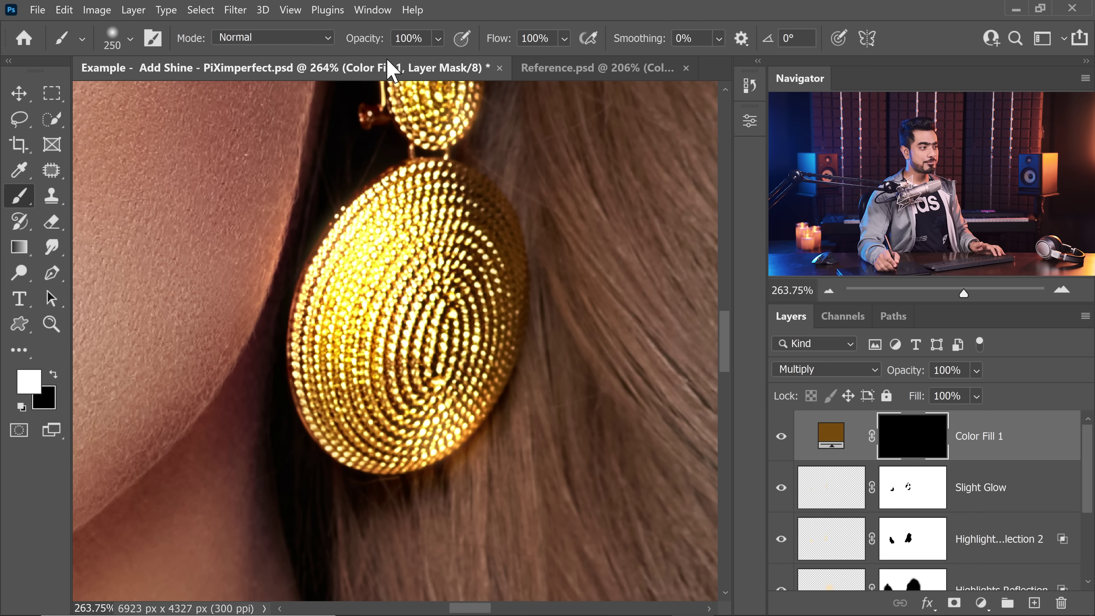
pyautogui.press(']')
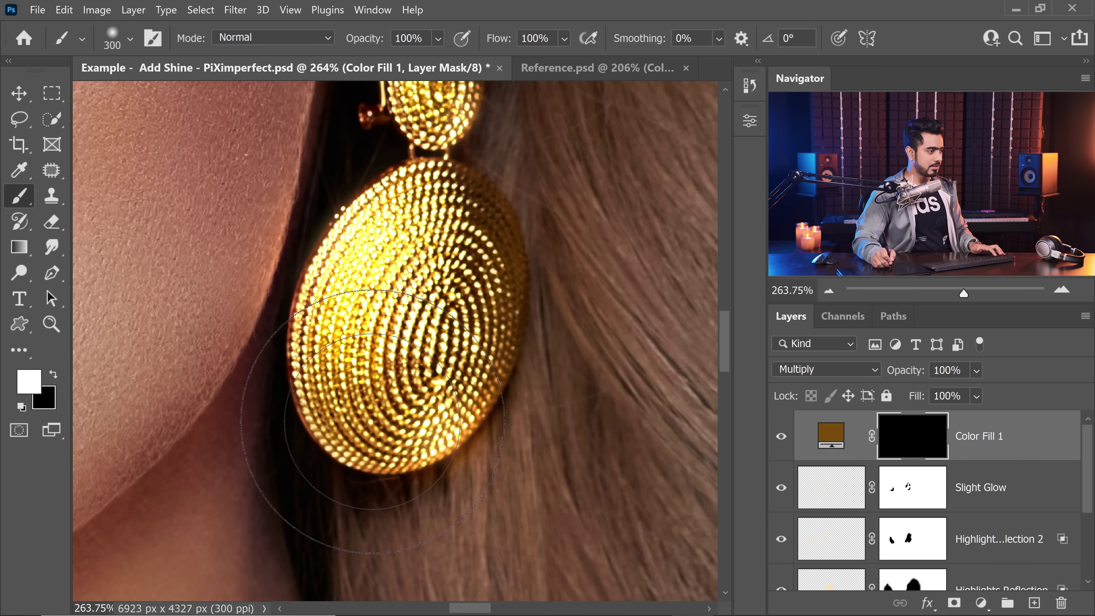
pyautogui.click(371, 422)
pyautogui.press('[')
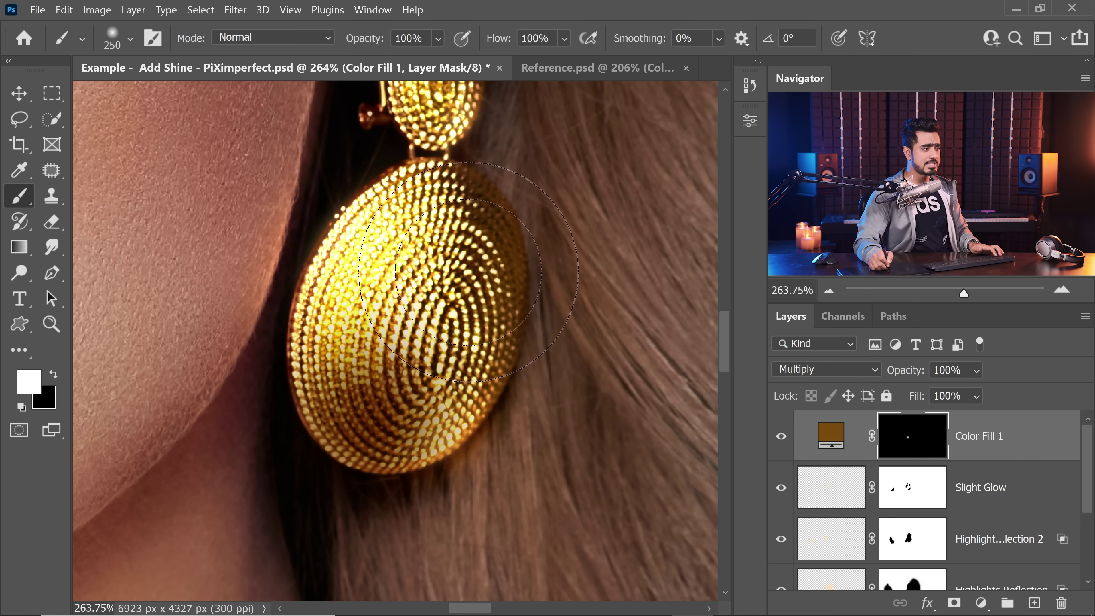
pyautogui.click(468, 271)
pyautogui.scroll(5, 444, 341)
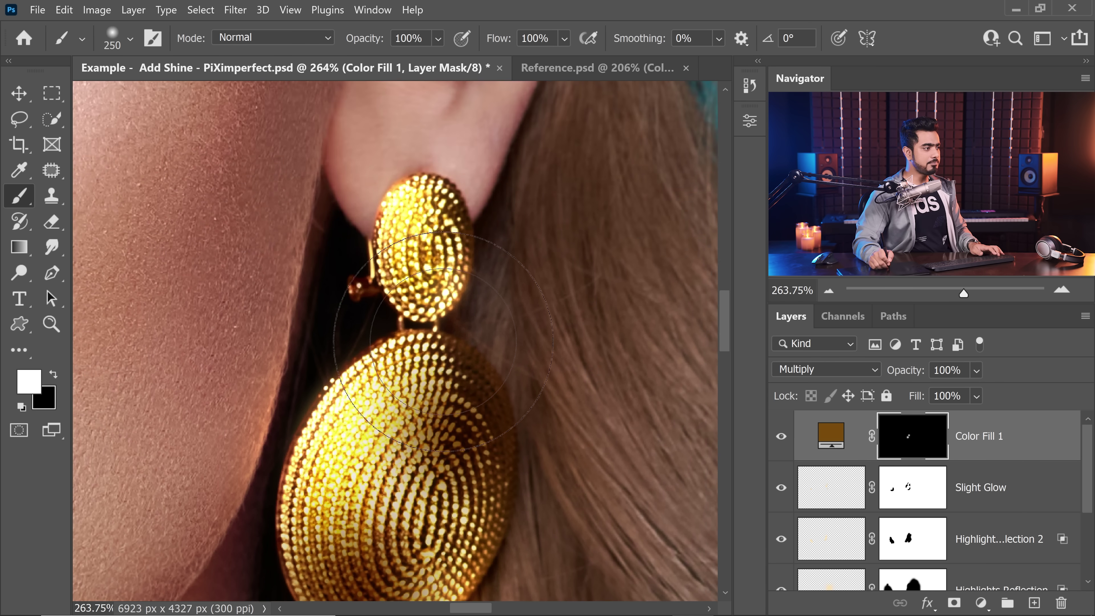
pyautogui.scroll(-1, 444, 340)
pyautogui.press('[')
pyautogui.press('[')
pyautogui.press('[')
pyautogui.press('[')
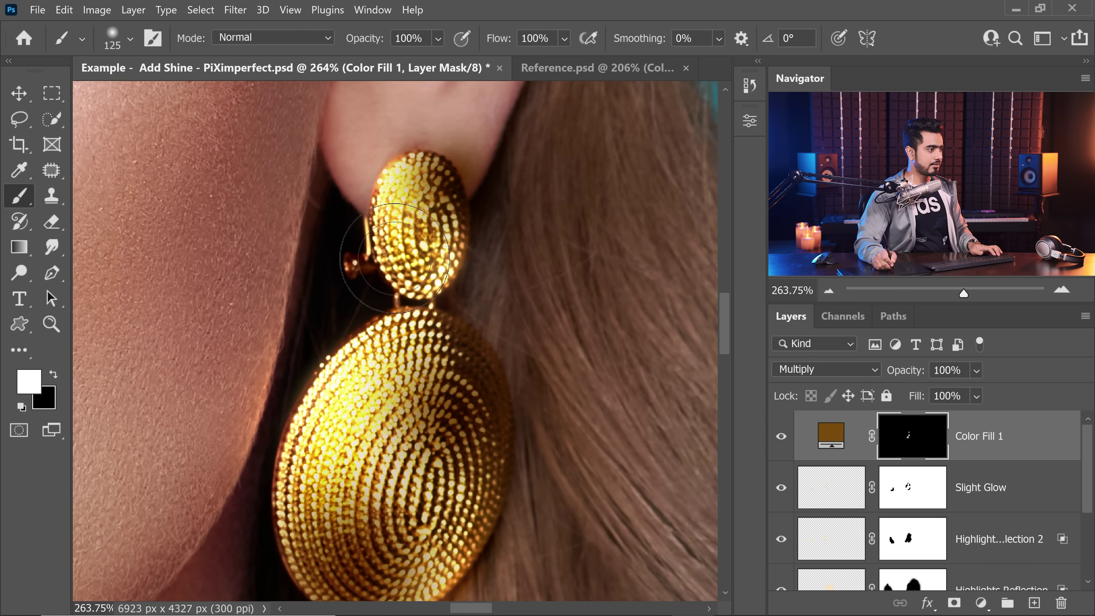
pyautogui.press(']')
pyautogui.click(388, 267)
# Reveal the Multiply darkening on the earring beside the jaw with a 400 brush, then move to the right earring
pyautogui.scroll(-3, 388, 276)
pyautogui.moveTo(315, 280); pyautogui.dragTo(660, 285)
pyautogui.scroll(2, 157, 304)
pyautogui.press(']')
pyautogui.press(']')
pyautogui.press(']')
pyautogui.press(']')
pyautogui.press(']')
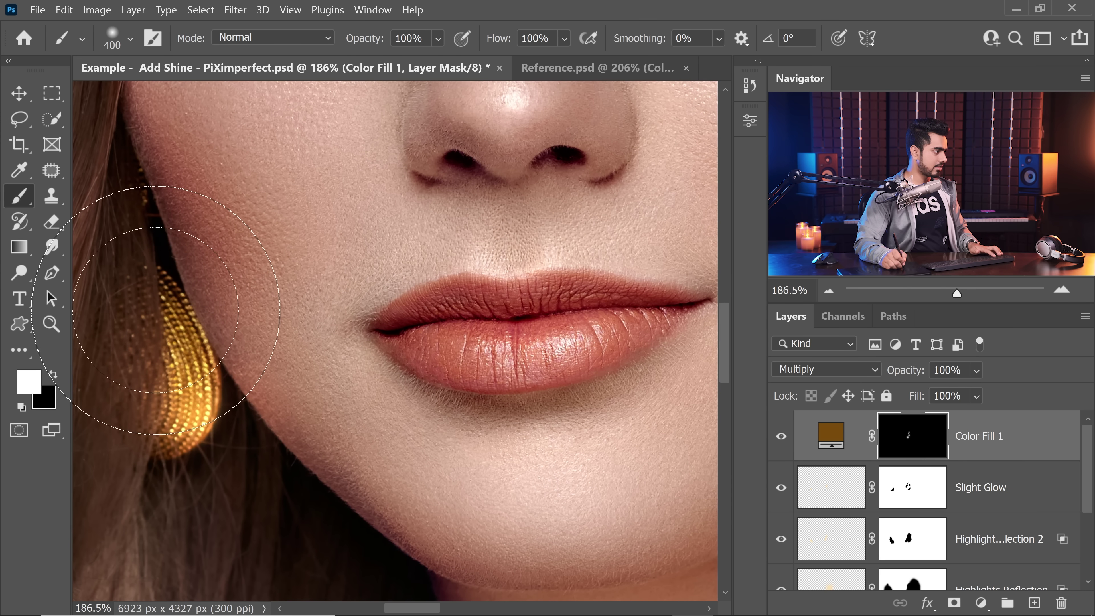
pyautogui.click(155, 304)
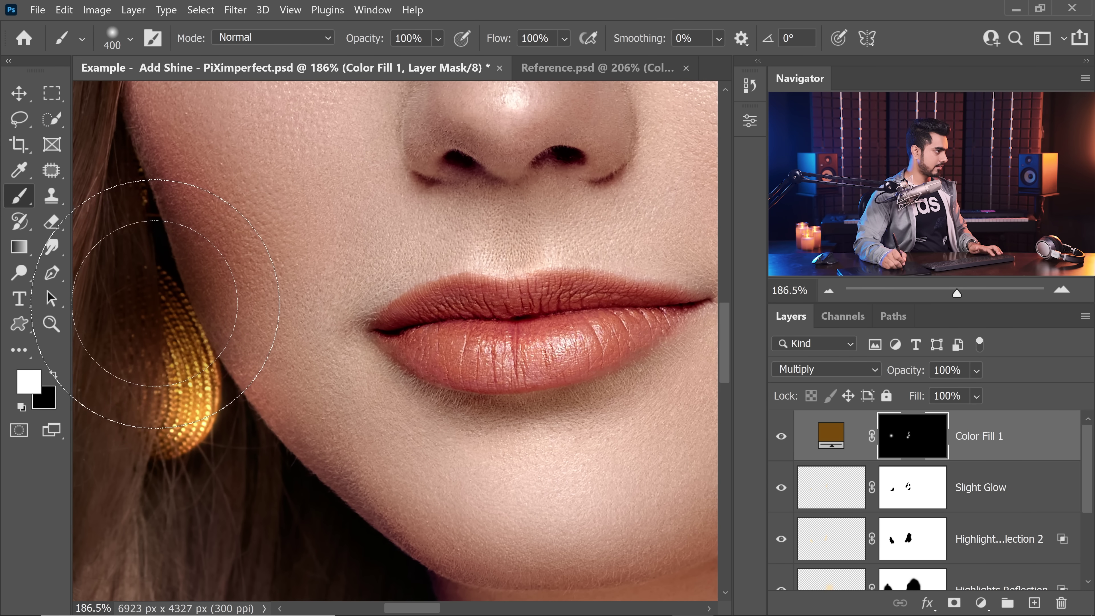
pyautogui.press('[')
pyautogui.press('[')
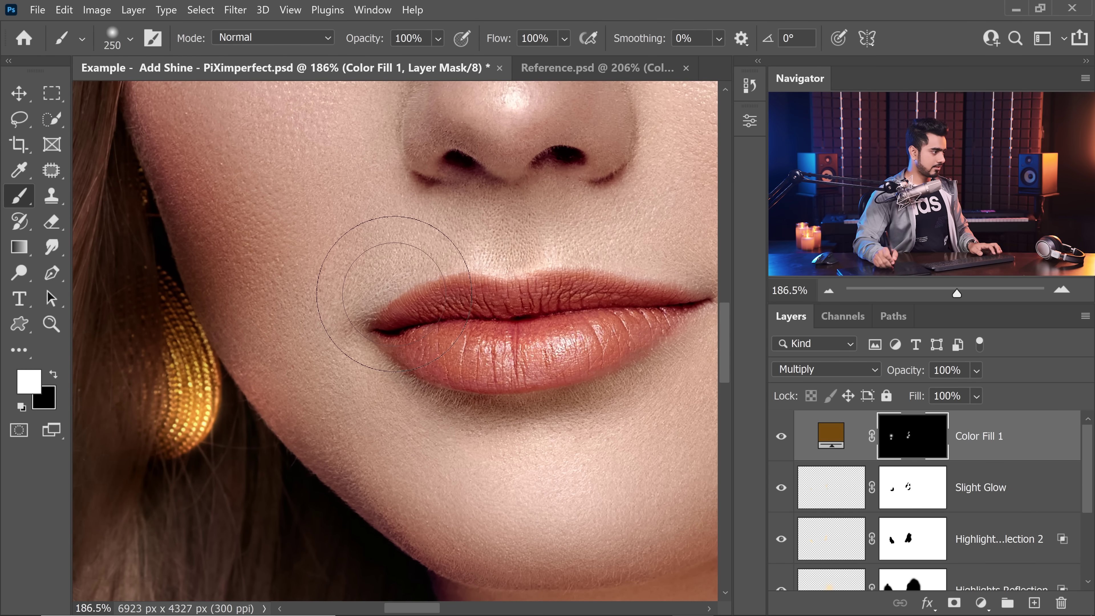
pyautogui.scroll(-3, 394, 294)
pyautogui.moveTo(371, 308); pyautogui.dragTo(240, 425)
pyautogui.scroll(-1, 411, 362)
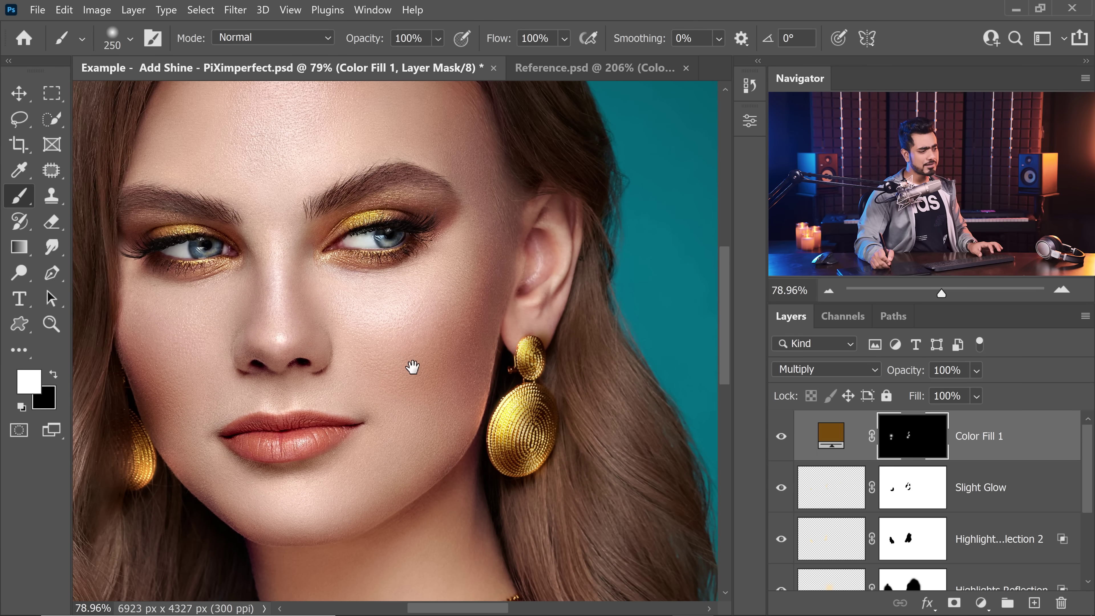
pyautogui.moveTo(570, 413); pyautogui.dragTo(564, 404)
pyautogui.scroll(6, 505, 347)
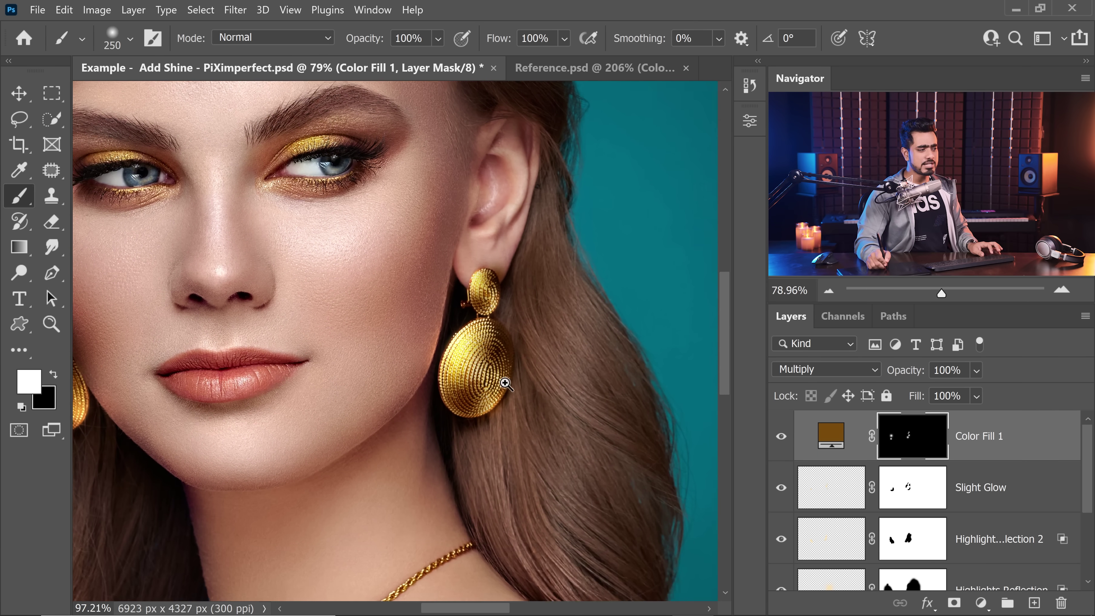
pyautogui.scroll(-2, 508, 327)
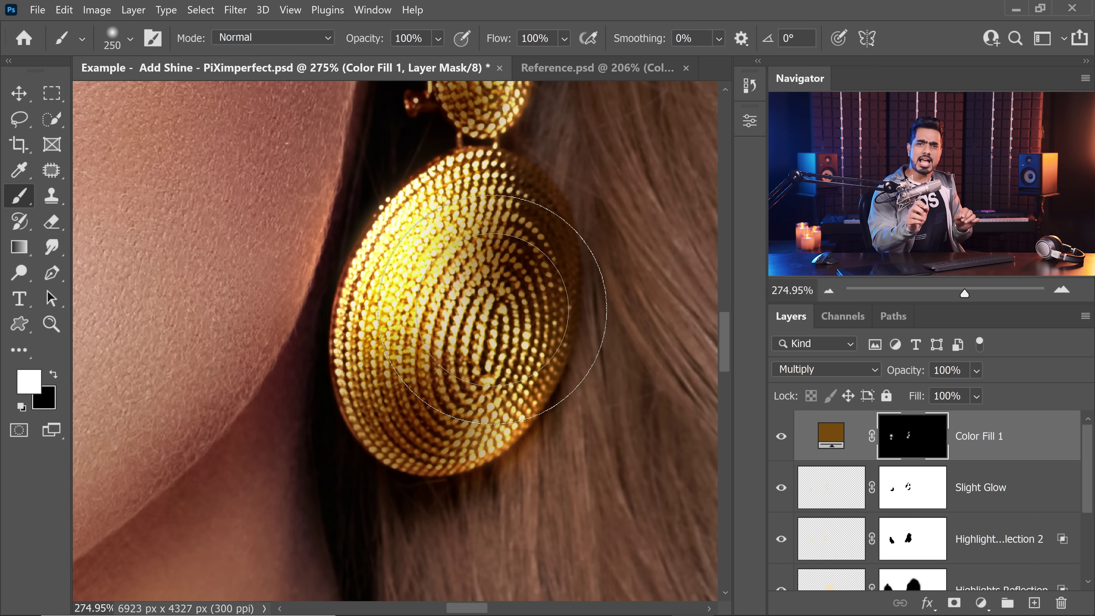
# Experiment with split Underlying Layer Blend If sliders on Color Fill 1, then cancel the Layer Style dialog
pyautogui.click(1052, 444)
pyautogui.doubleClick(1026, 461)
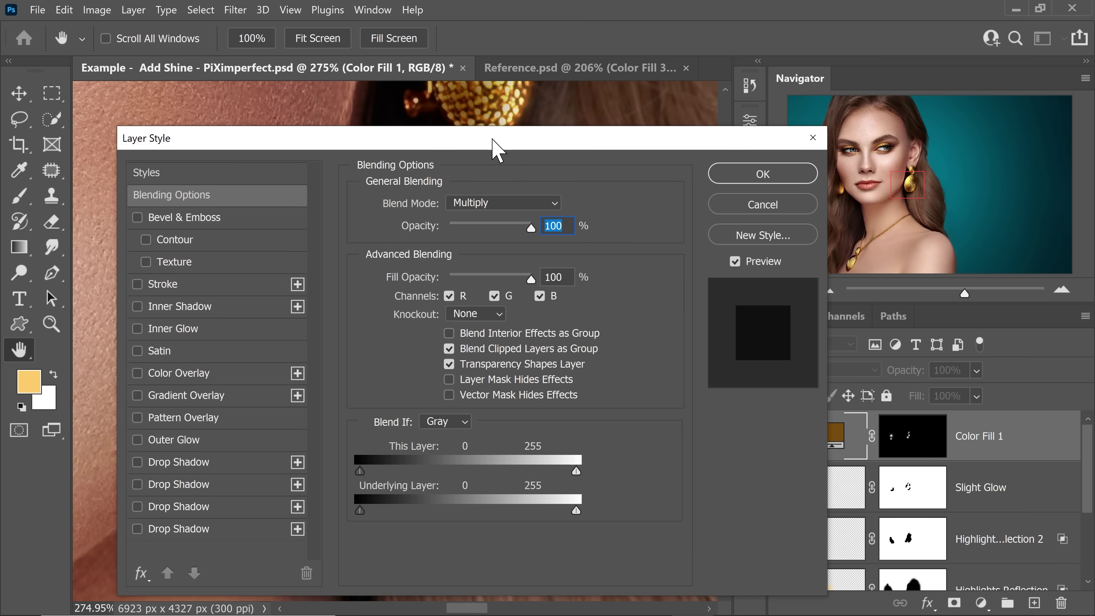
pyautogui.moveTo(501, 149); pyautogui.dragTo(882, 104)
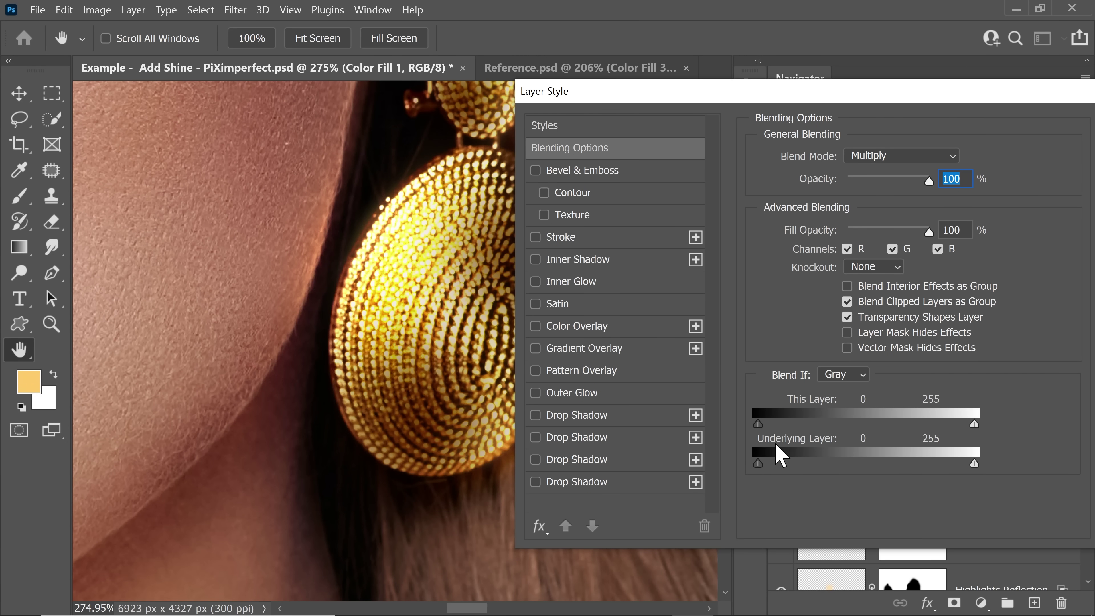
pyautogui.moveTo(974, 463); pyautogui.dragTo(928, 465)
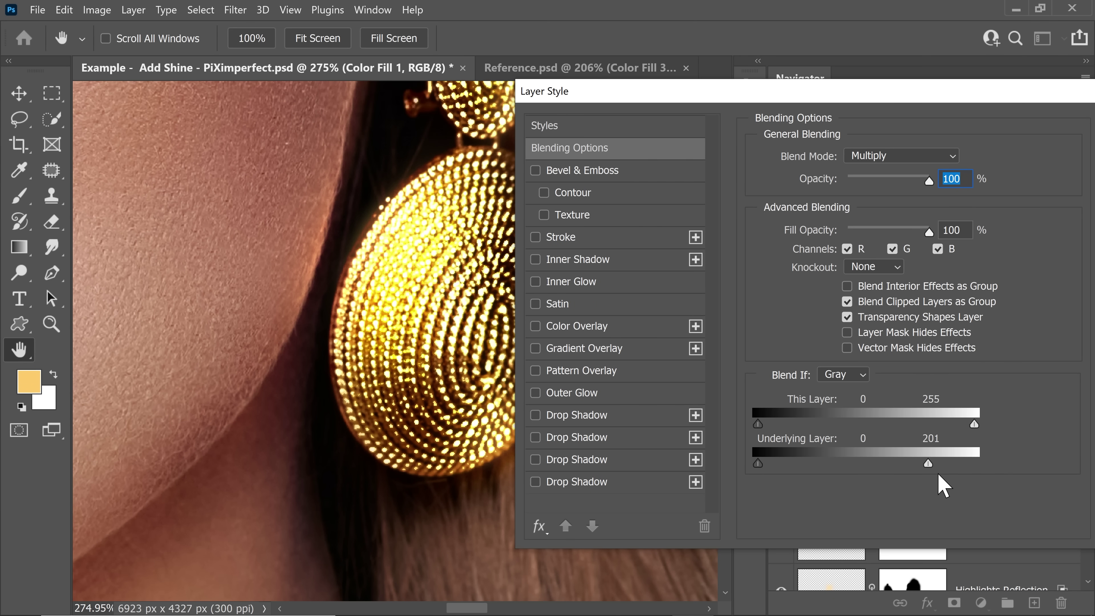
pyautogui.press('alt')
pyautogui.moveTo(926, 464); pyautogui.dragTo(649, 468)
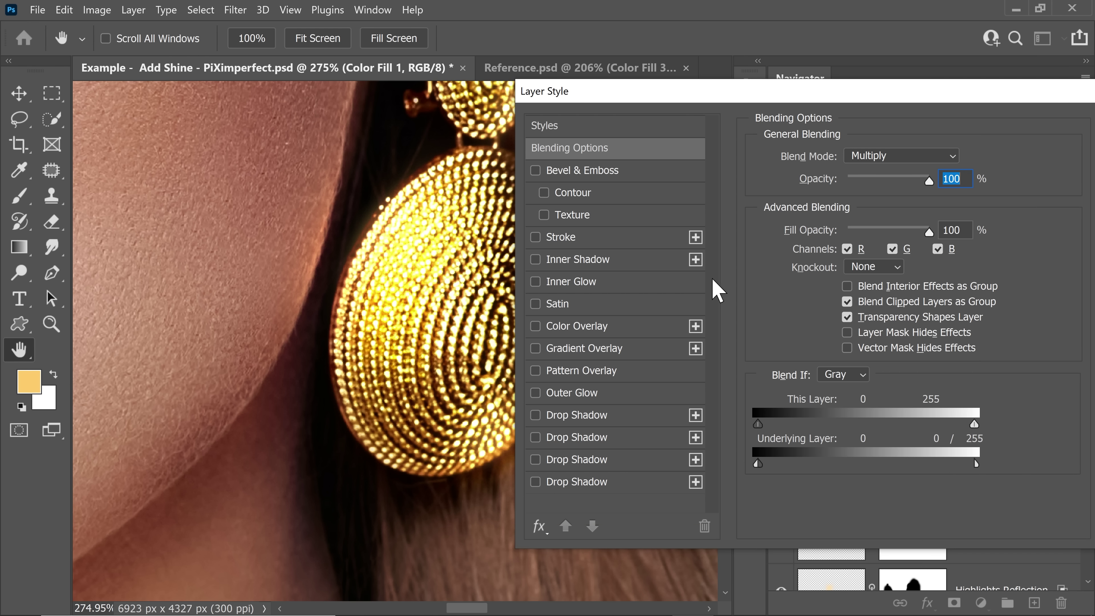
pyautogui.moveTo(853, 93); pyautogui.dragTo(856, 91)
pyautogui.click(725, 203)
pyautogui.press('b')
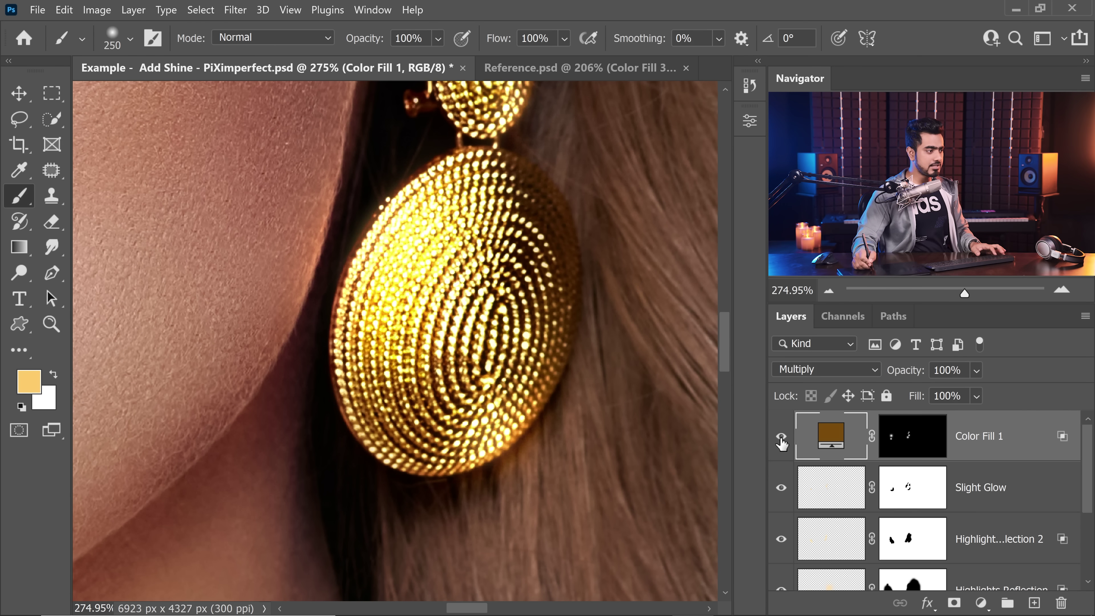
# Show Color Fill 1 and change its fill colour to reddish-brown 904000
pyautogui.click(779, 448)
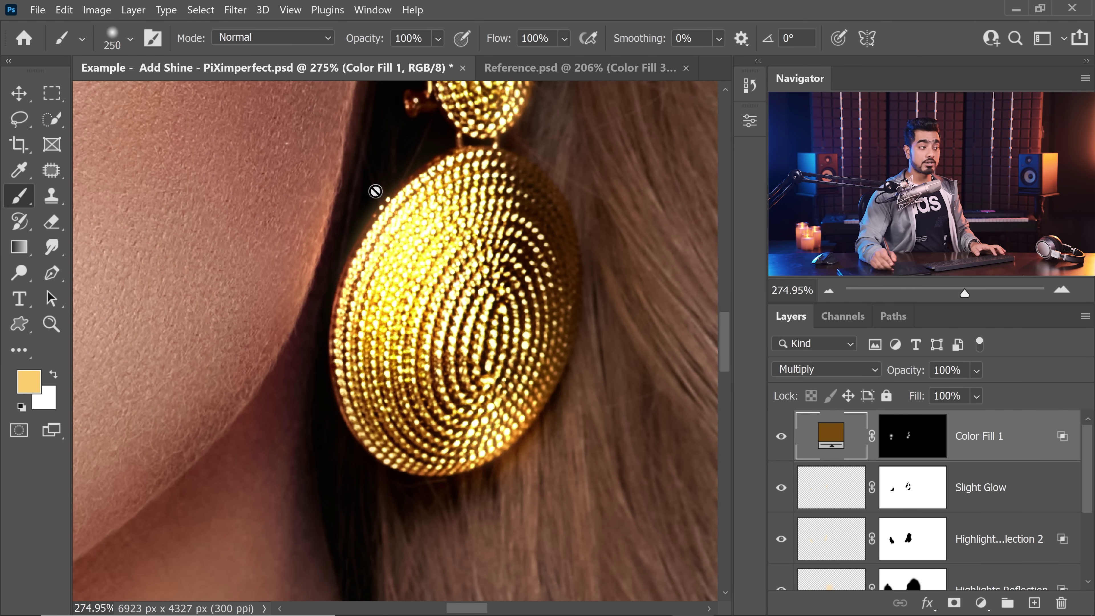
pyautogui.doubleClick(838, 440)
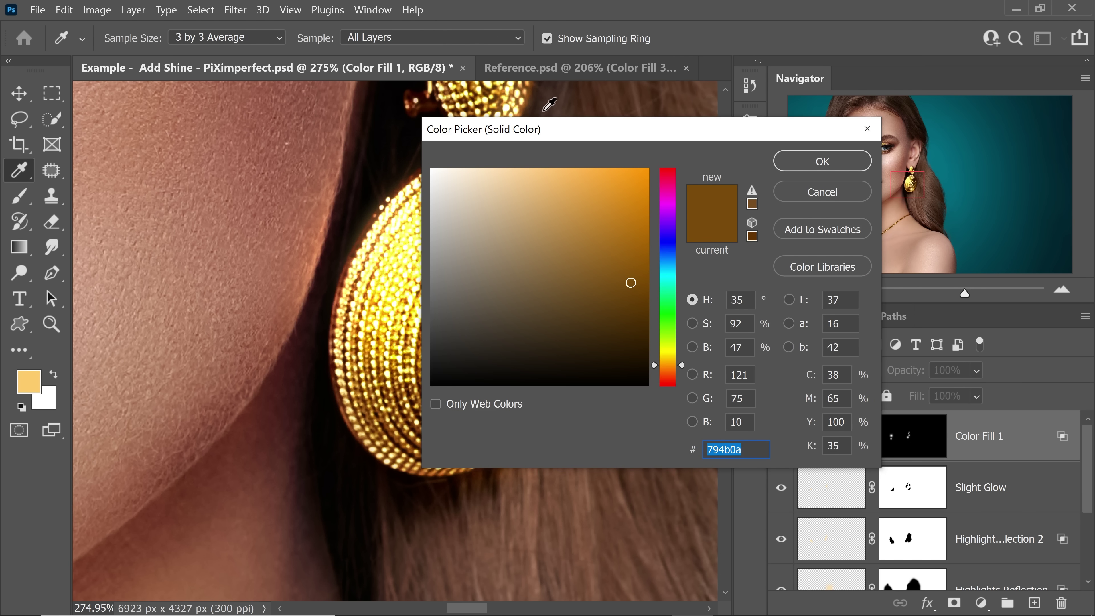
pyautogui.moveTo(560, 134); pyautogui.dragTo(790, 186)
pyautogui.moveTo(859, 332); pyautogui.dragTo(870, 313)
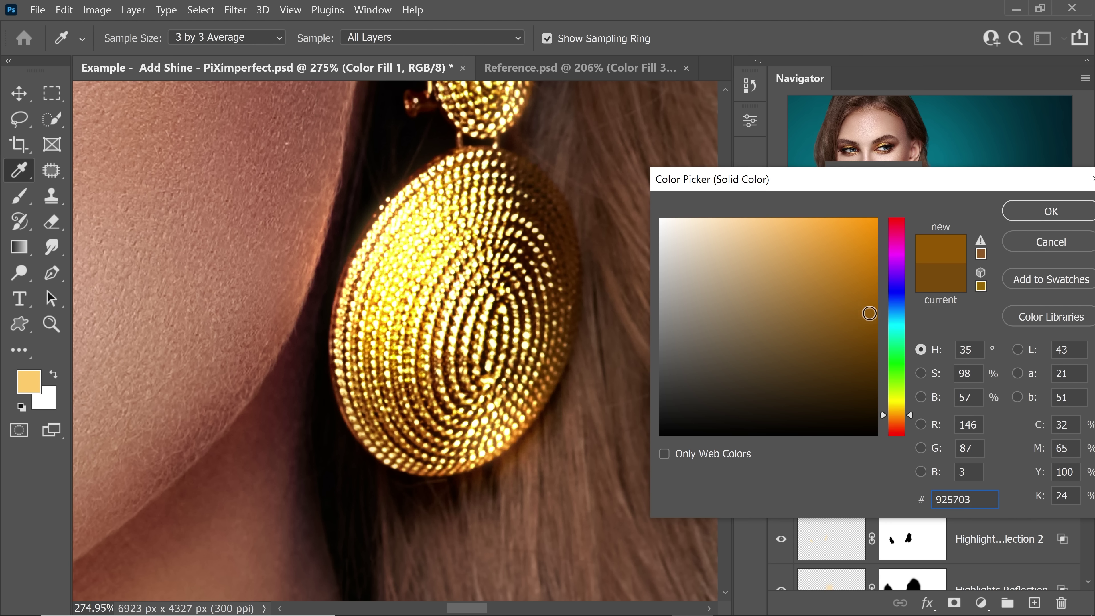
pyautogui.click(860, 318)
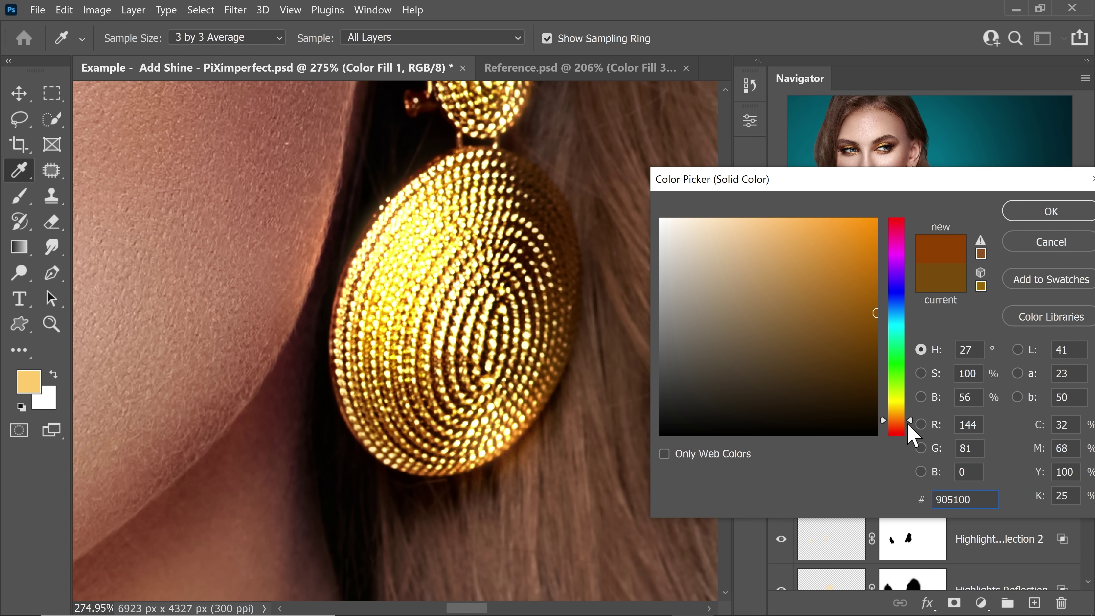
pyautogui.moveTo(908, 422); pyautogui.dragTo(909, 428)
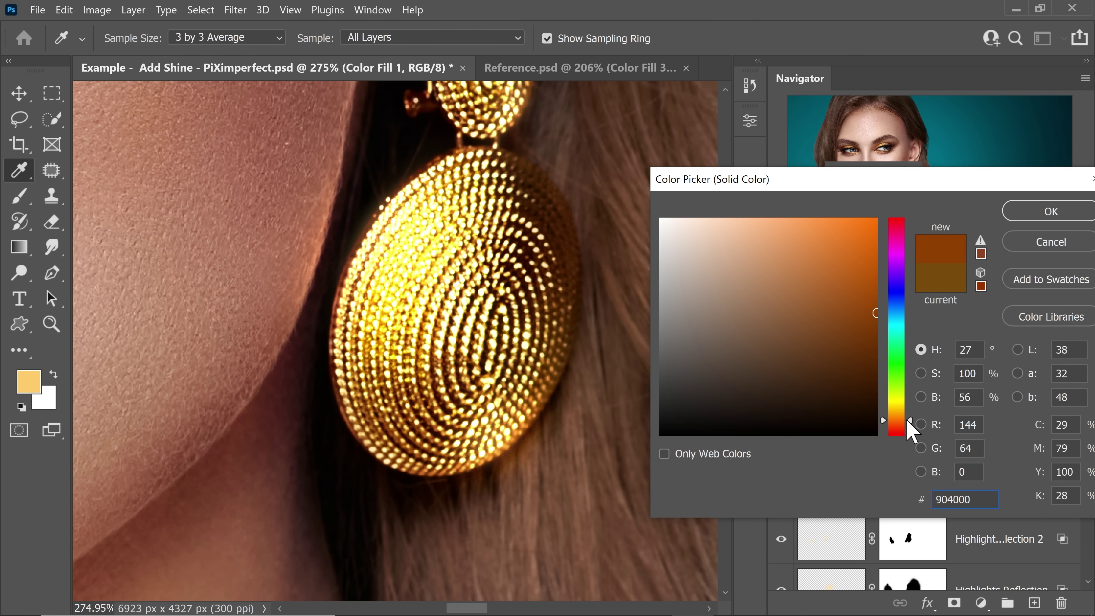
pyautogui.click(1029, 215)
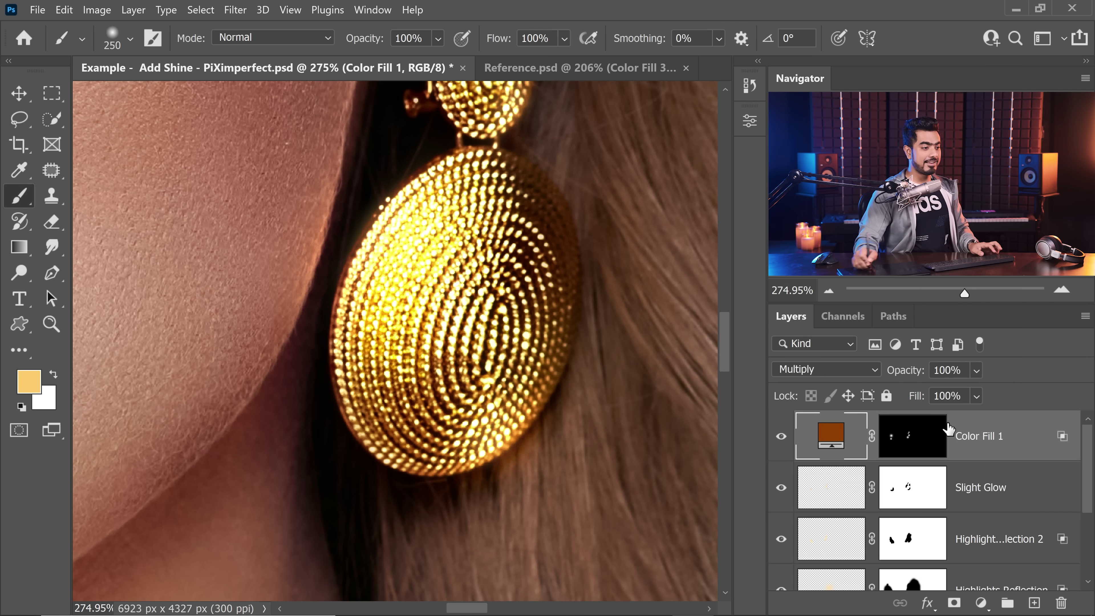
# Target Color Fill 1's layer mask and zoom in on the ear and upper earring
pyautogui.click(920, 440)
pyautogui.scroll(-2, 592, 223)
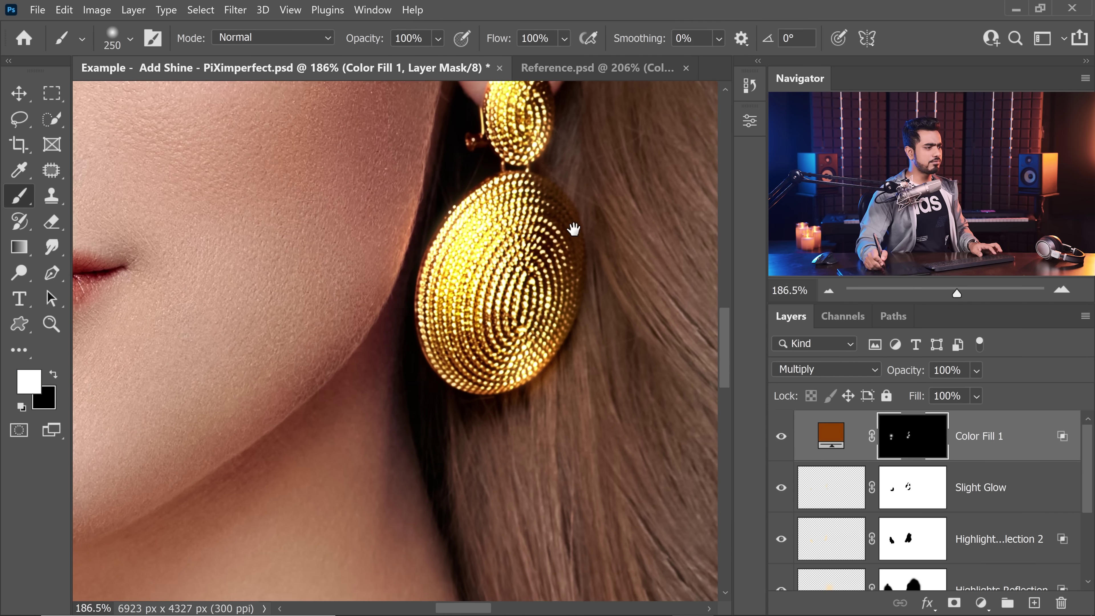
pyautogui.moveTo(572, 227); pyautogui.dragTo(569, 283)
pyautogui.scroll(3, 547, 114)
pyautogui.moveTo(548, 114); pyautogui.dragTo(539, 261)
# Switch the painting colour to black and fine-tune the brush size for masking
pyautogui.press('[')
pyautogui.press('[')
pyautogui.press('[')
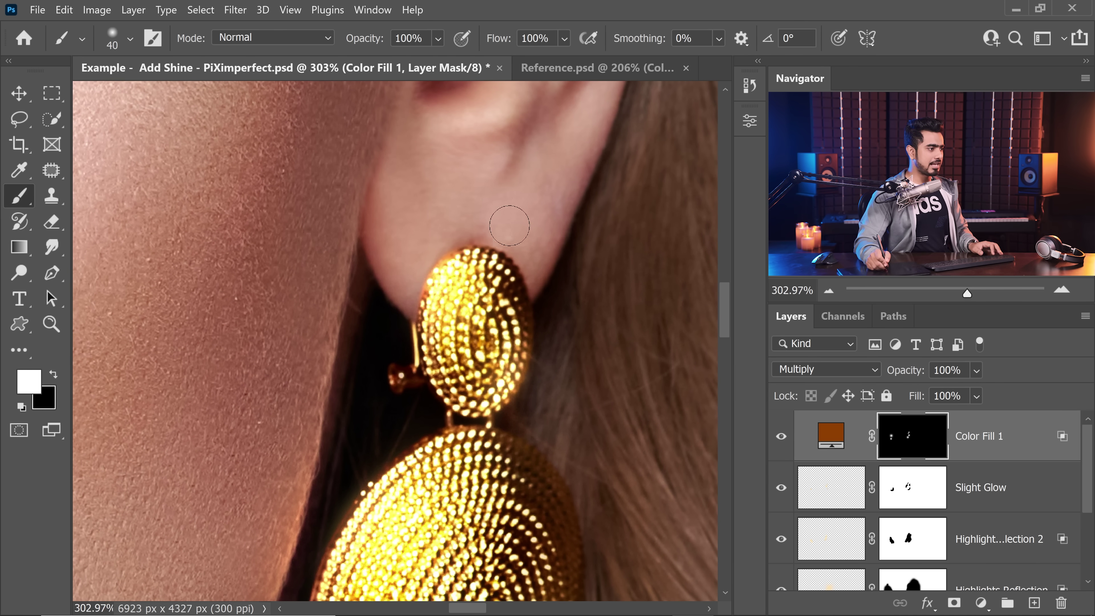
pyautogui.press('x')
pyautogui.press(']')
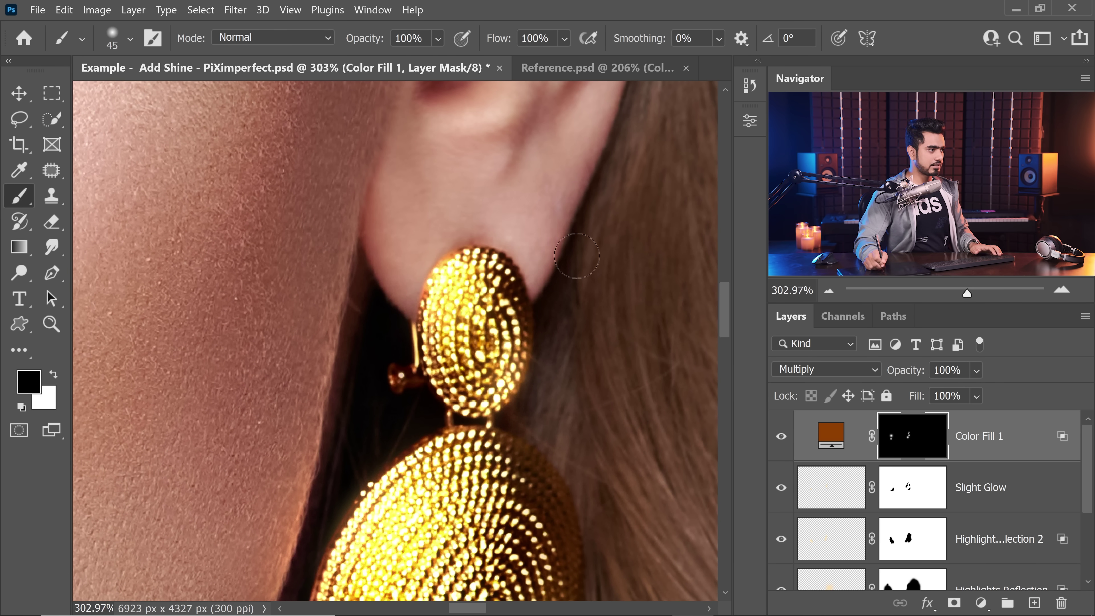
pyautogui.press(']')
pyautogui.press(']')
pyautogui.press(']')
pyautogui.press(']')
pyautogui.press(']')
pyautogui.press(']')
pyautogui.scroll(-3, 525, 166)
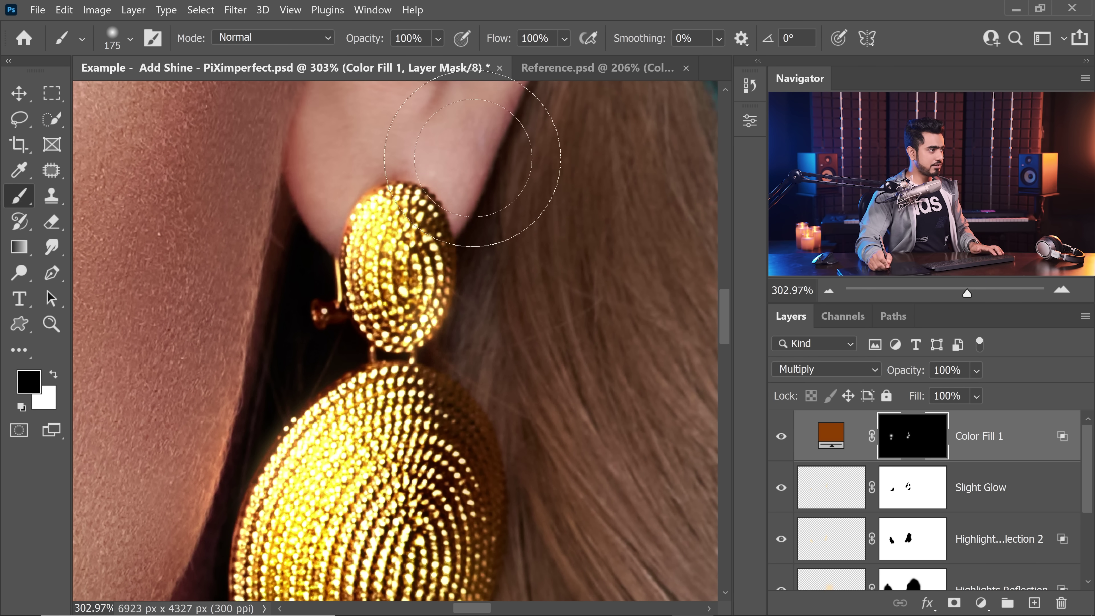
pyautogui.press('[')
pyautogui.scroll(-3, 518, 216)
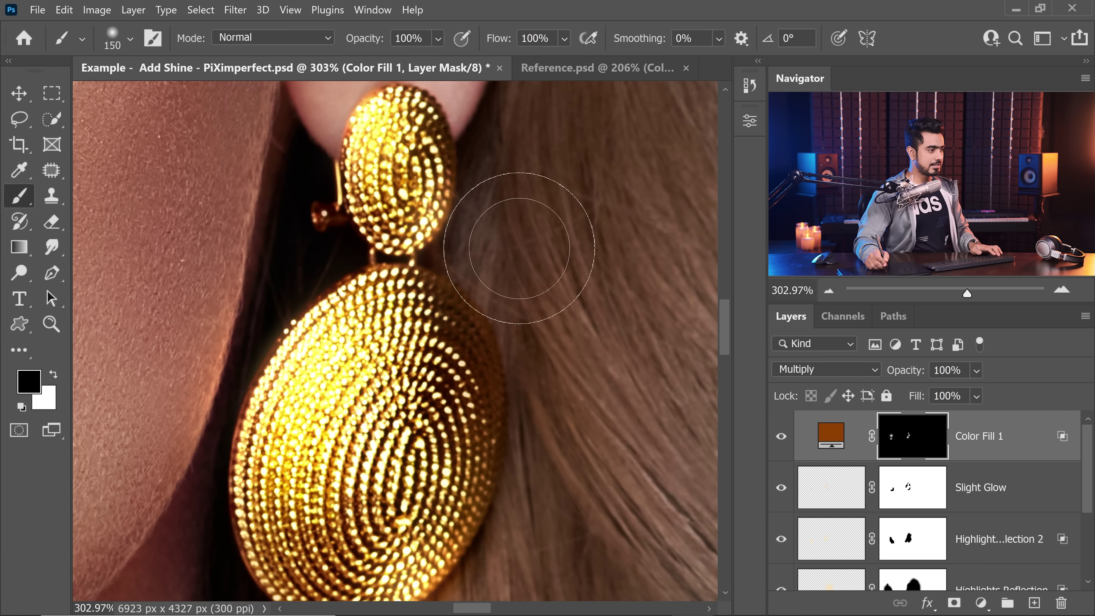
pyautogui.scroll(-2, 517, 224)
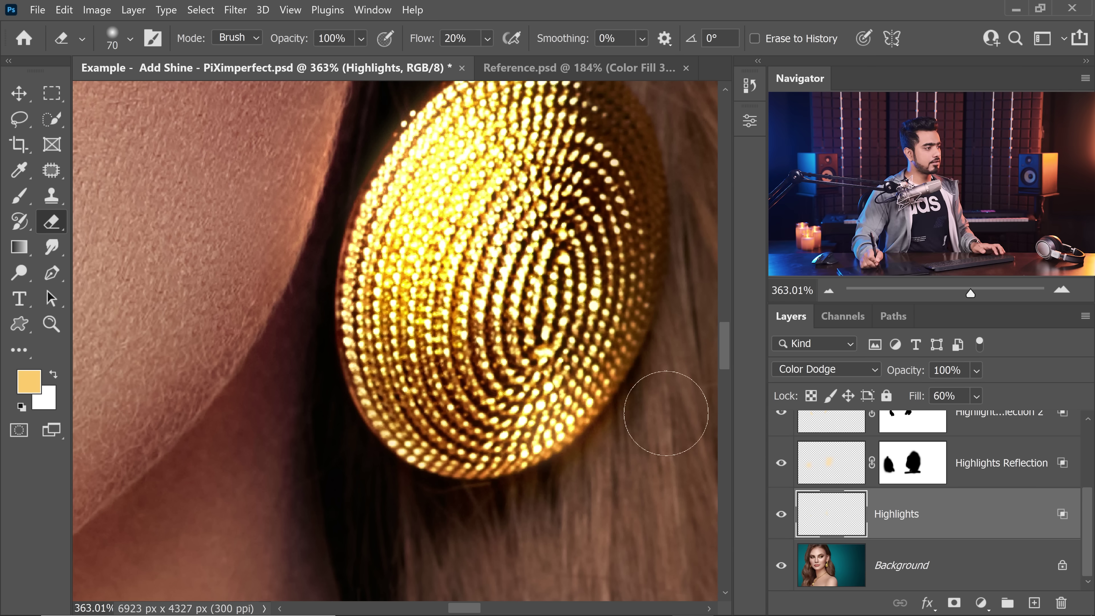
pyautogui.scroll(-5, 443, 271)
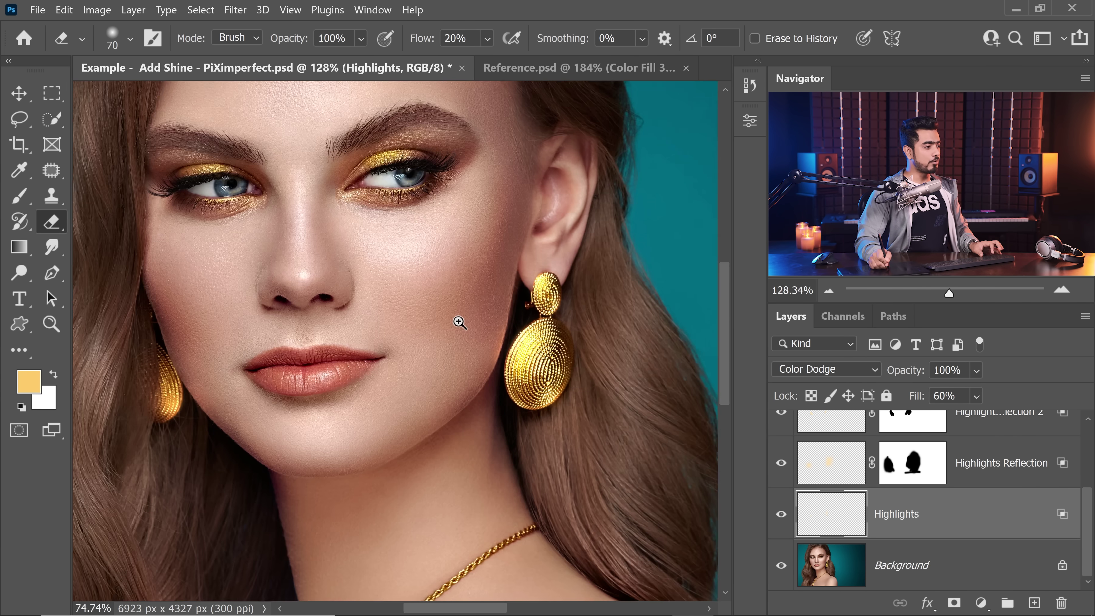
pyautogui.scroll(1, 439, 300)
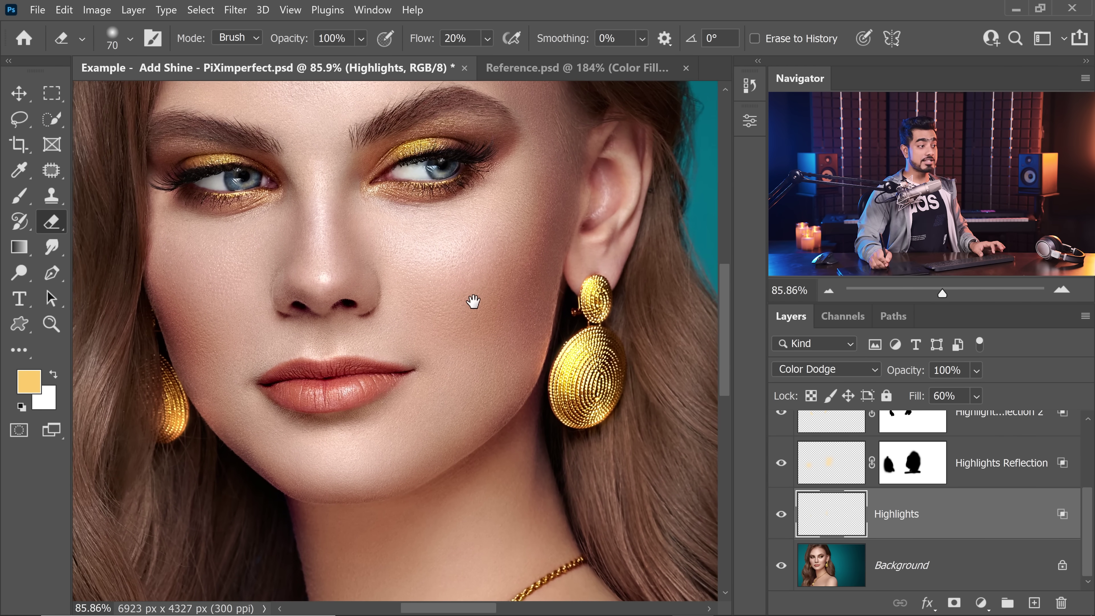
pyautogui.keyDown('alt'); pyautogui.click(780, 567); pyautogui.keyUp('alt')
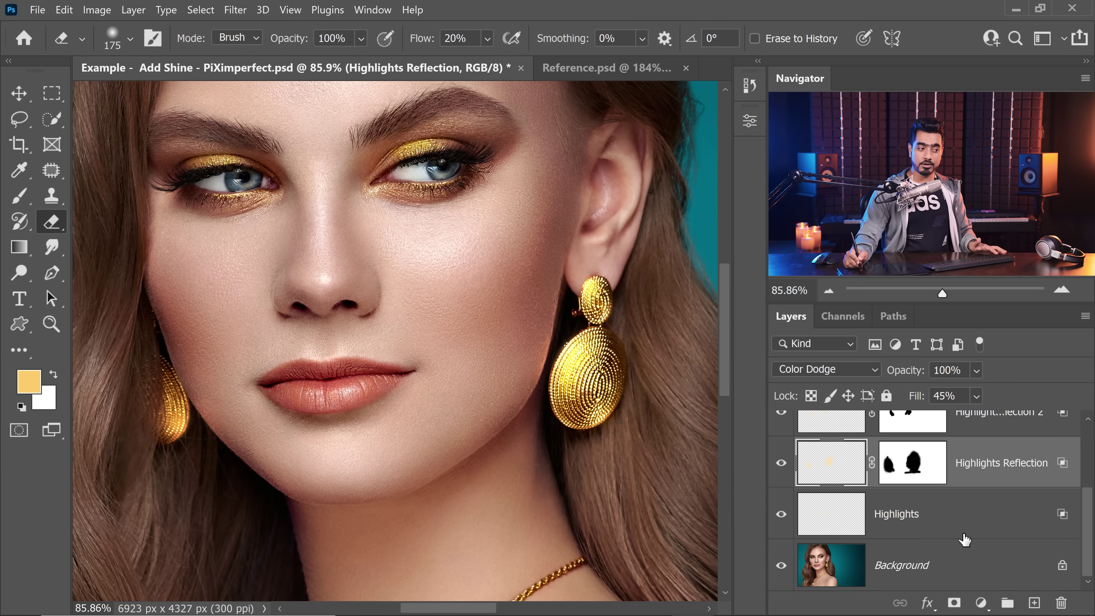
pyautogui.click(950, 529)
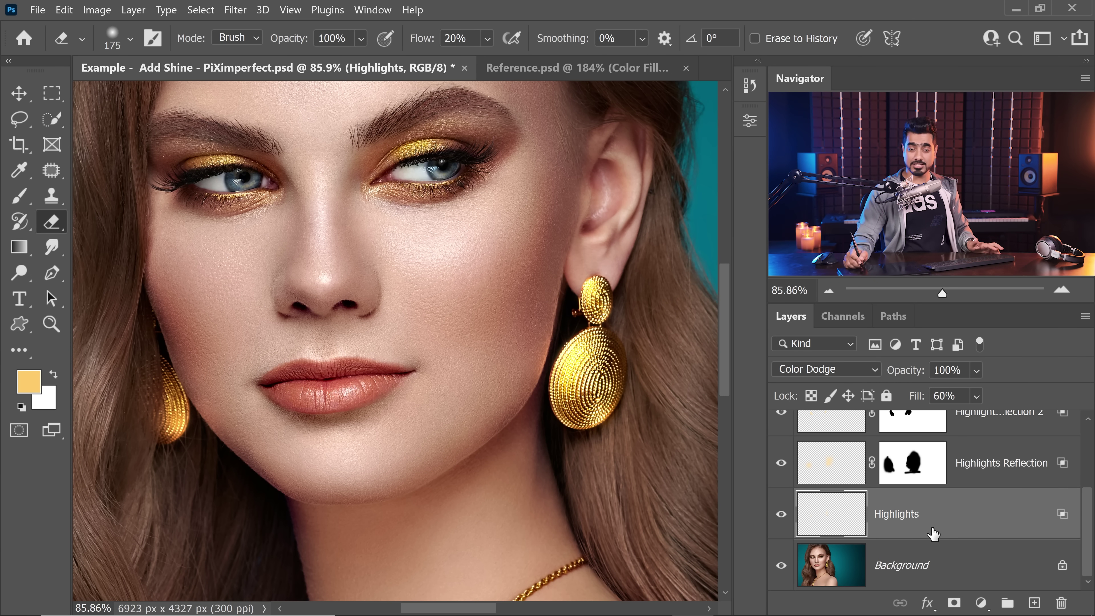
pyautogui.moveTo(1089, 535); pyautogui.dragTo(1078, 429)
# Group the shine layers from Color Fill 1 down to Highlights as 'Jewellery Shine'
pyautogui.keyDown('shift'); pyautogui.click(999, 438); pyautogui.keyUp('shift')
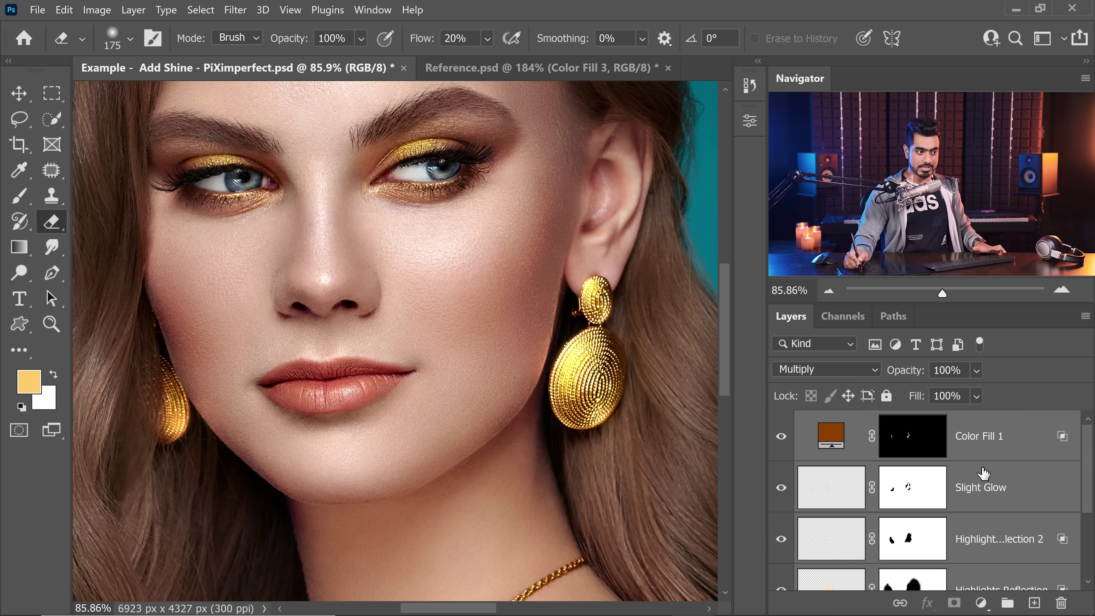
pyautogui.hotkey('ctrl', 'g')
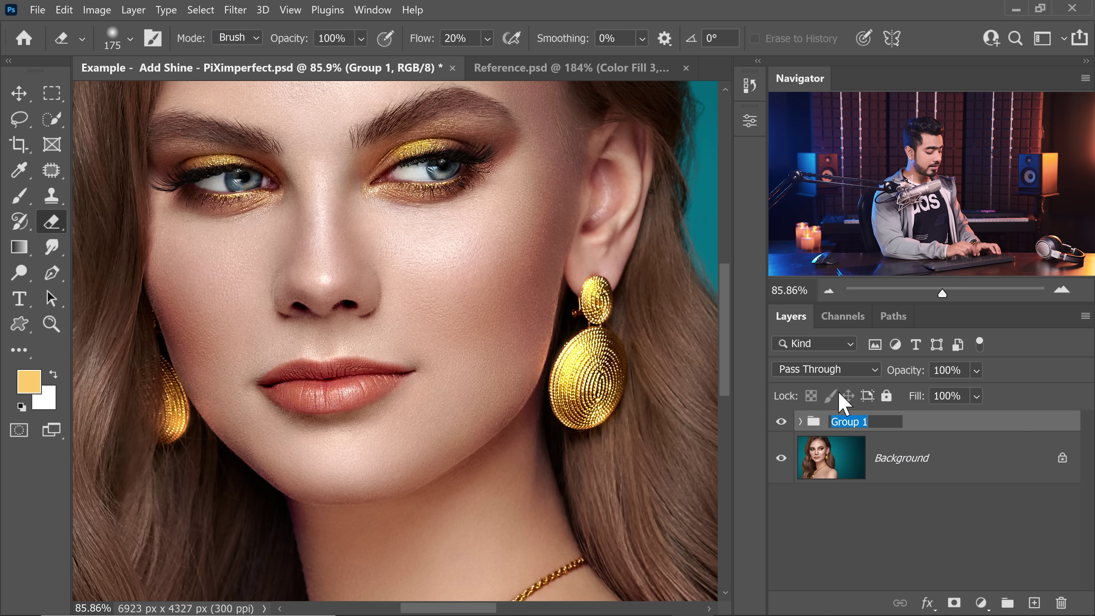
pyautogui.write('ewellery Shin')
pyautogui.press('Return')
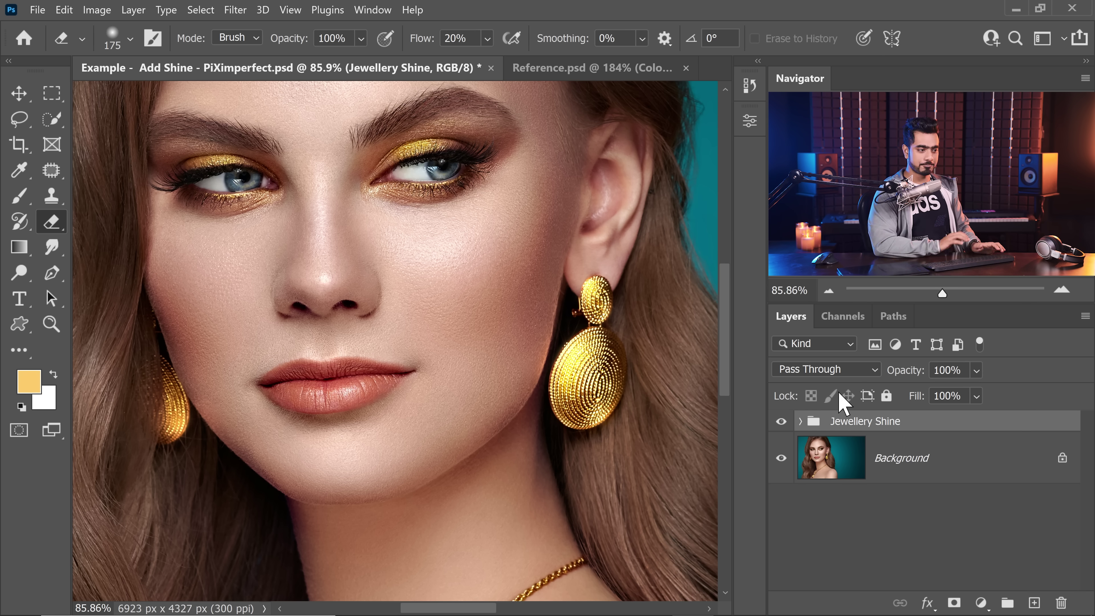
# Compare the group hidden and shown, then lower its opacity to 44%
pyautogui.click(781, 422)
pyautogui.click(780, 423)
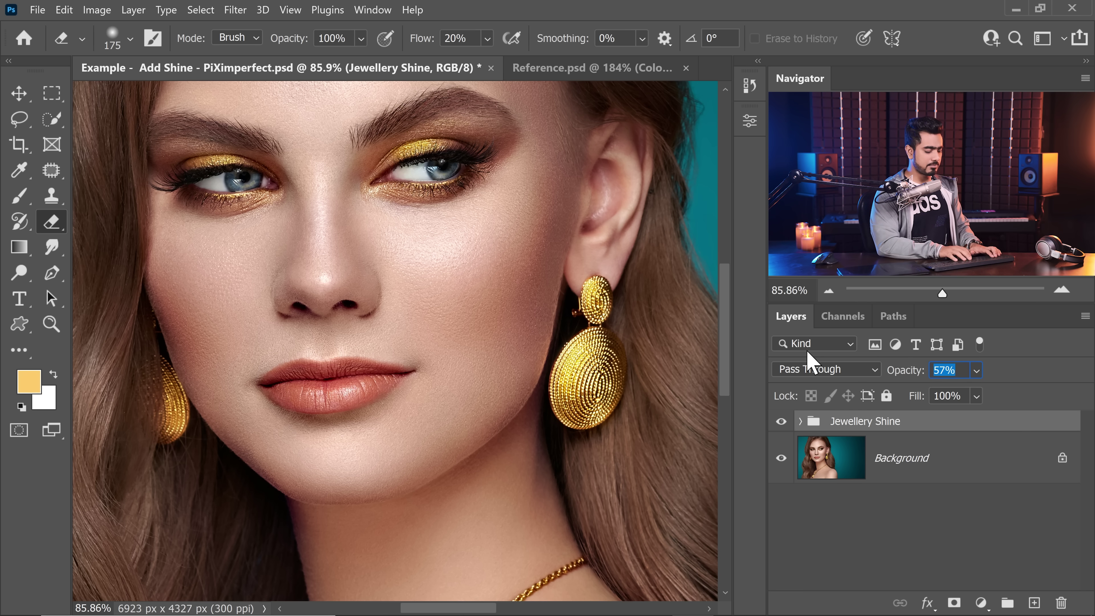
pyautogui.write('4')
pyautogui.press('Return')
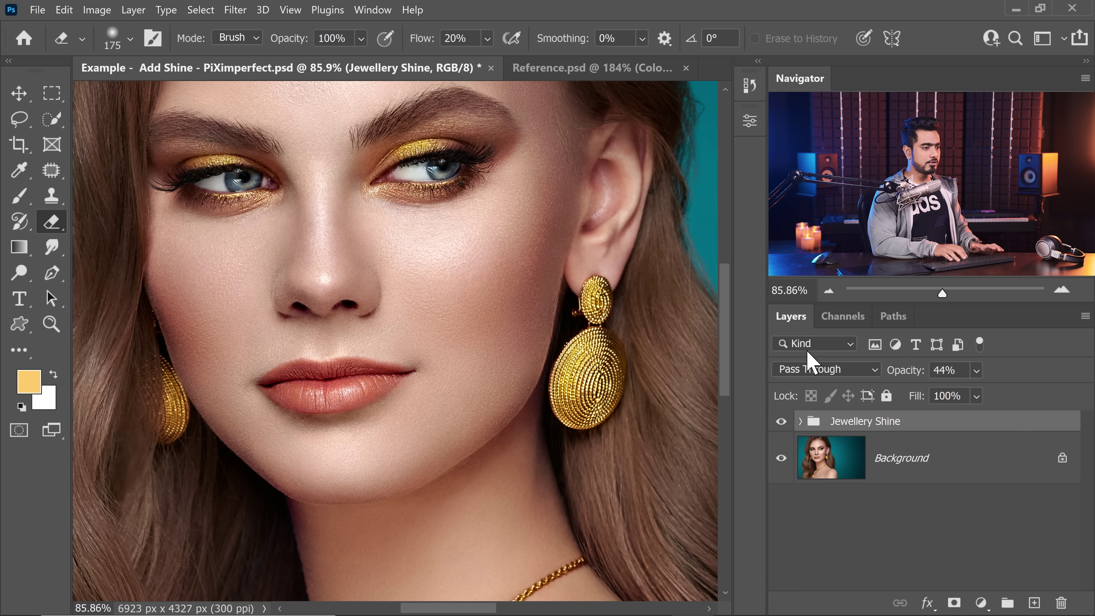
# Zoom out to the whole portrait and toggle the Jewellery Shine group to compare
pyautogui.click(782, 425)
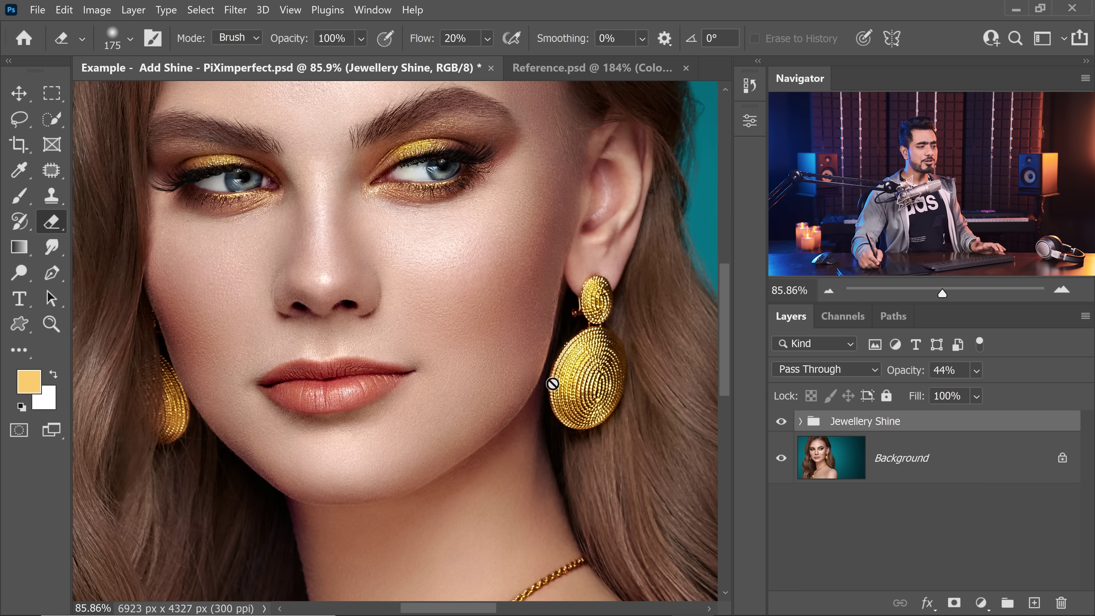
pyautogui.moveTo(512, 295); pyautogui.dragTo(451, 315)
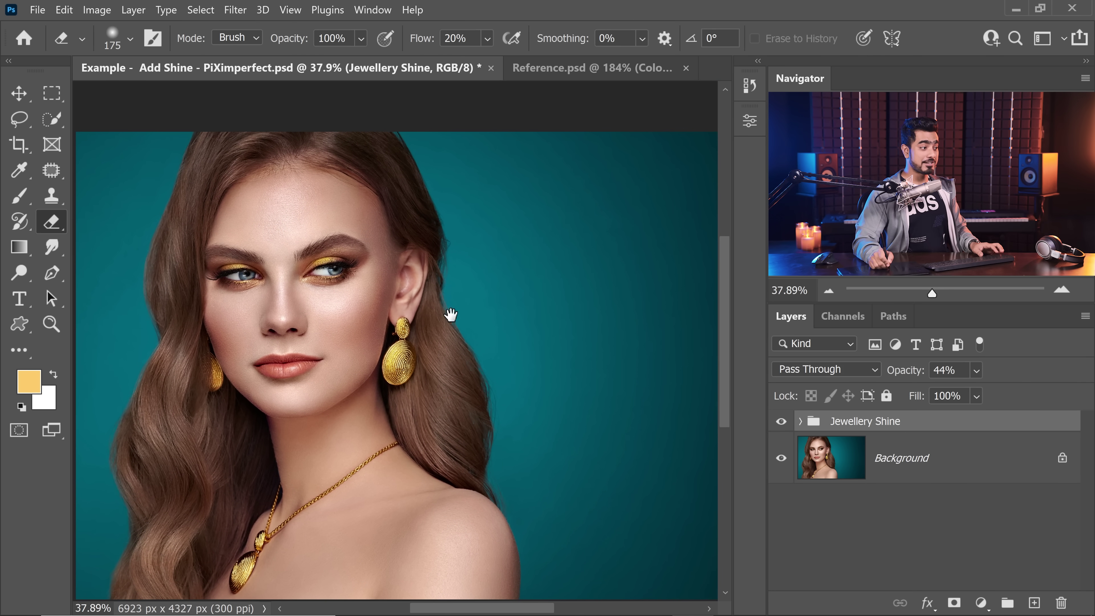
pyautogui.click(782, 425)
pyautogui.click(782, 421)
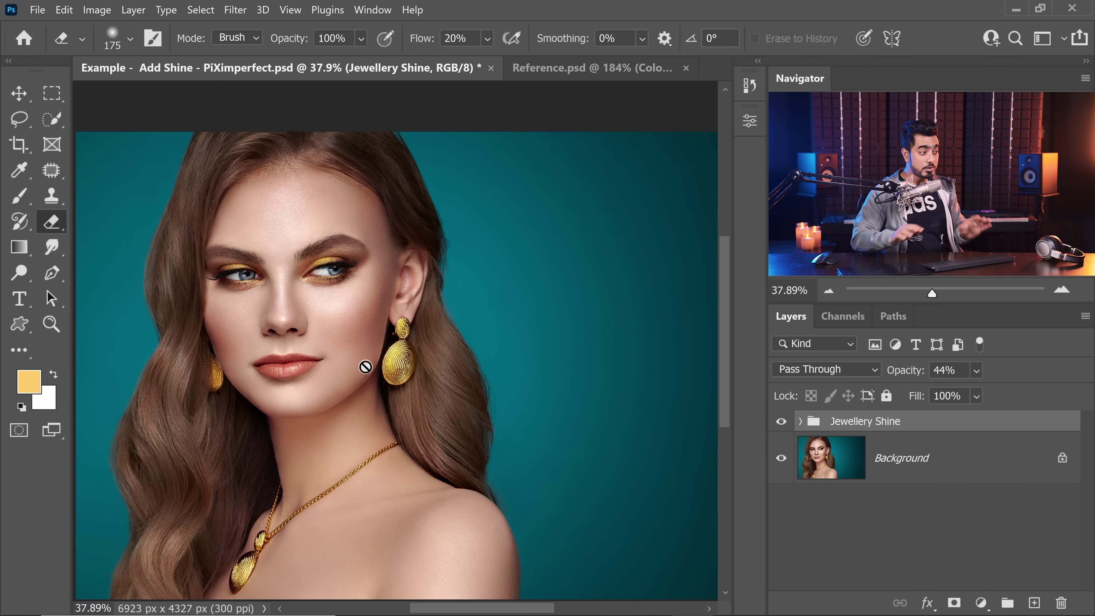